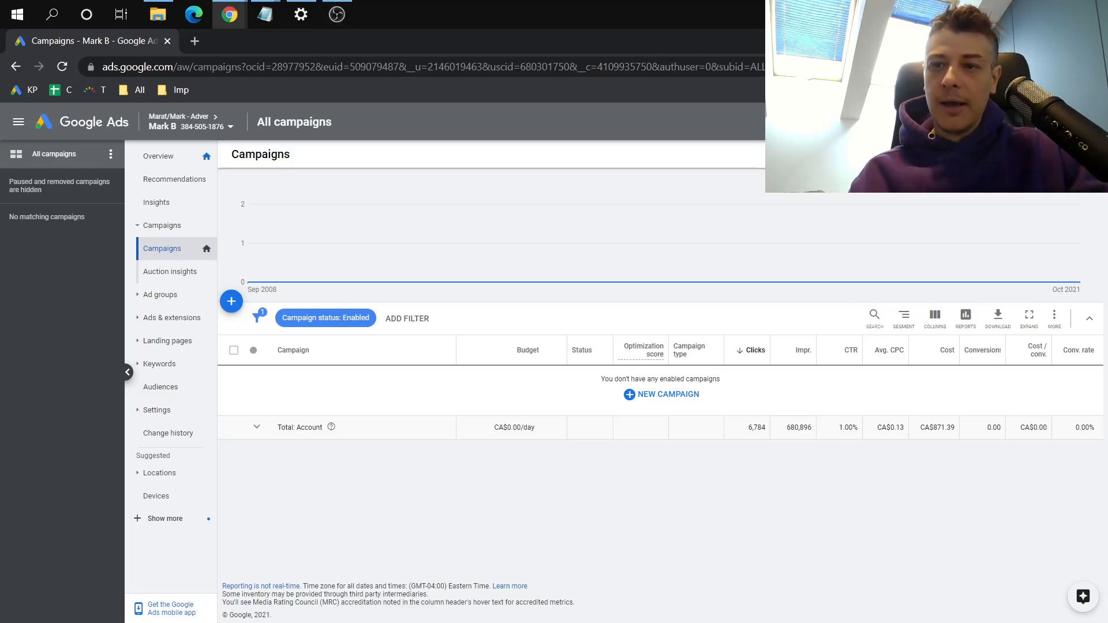
Open Keyword Planner and get search volume and forecasts for the keyword "dental services in london"
{"action": "left_click", "coordinate": [904, 122]}
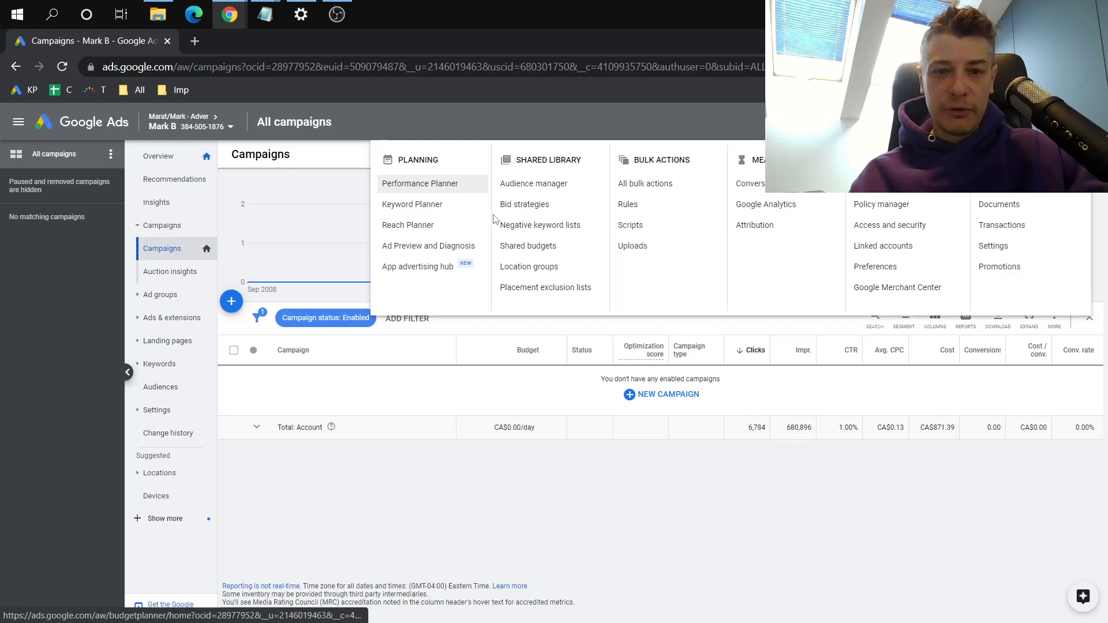
{"action": "left_click", "coordinate": [460, 208]}
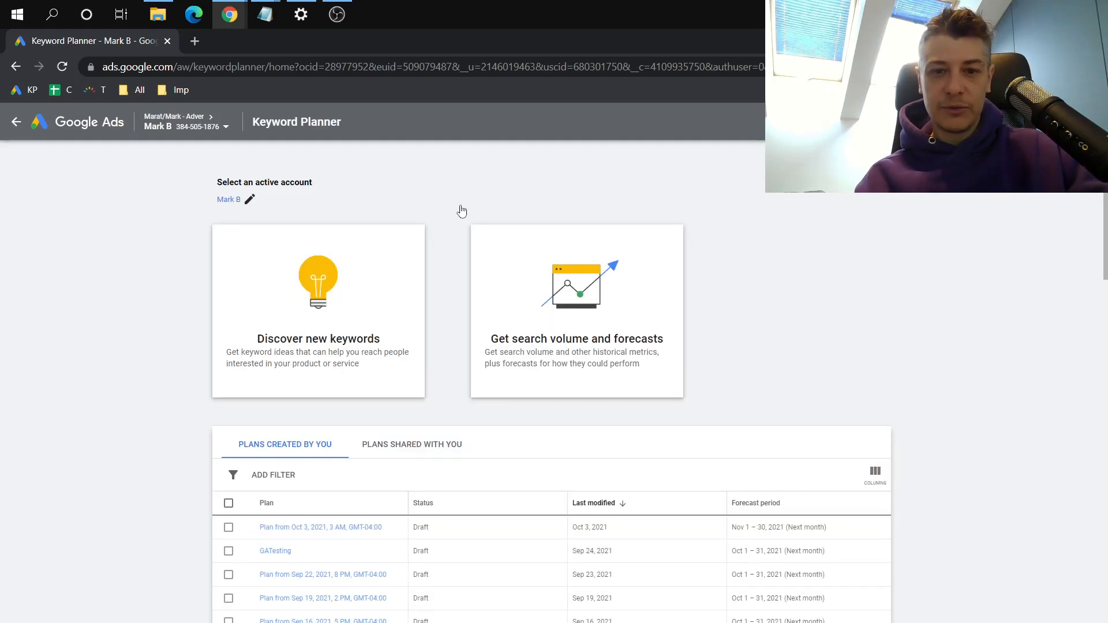
{"action": "left_click", "coordinate": [516, 270]}
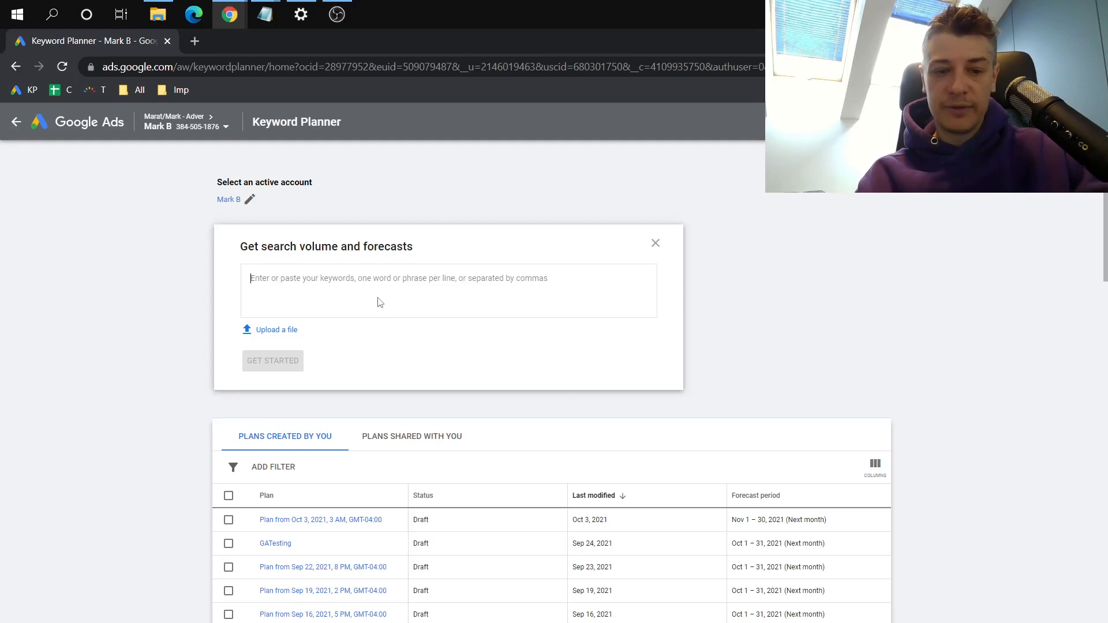
{"action": "type", "text": "dent"}
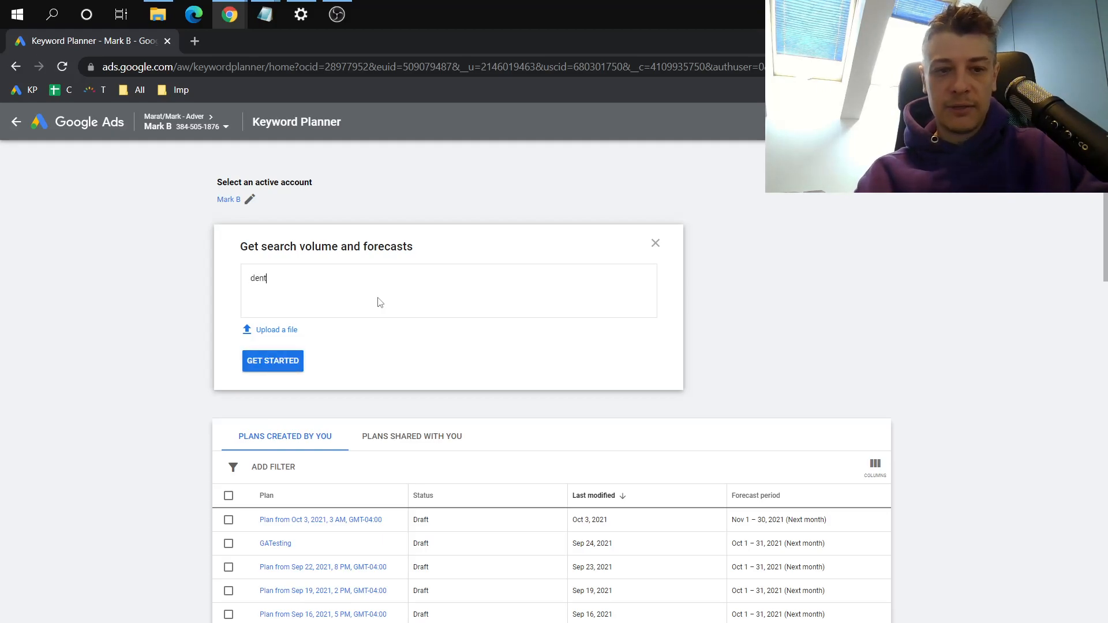
{"action": "type", "text": "al services in london"}
{"action": "left_click", "coordinate": [259, 362]}
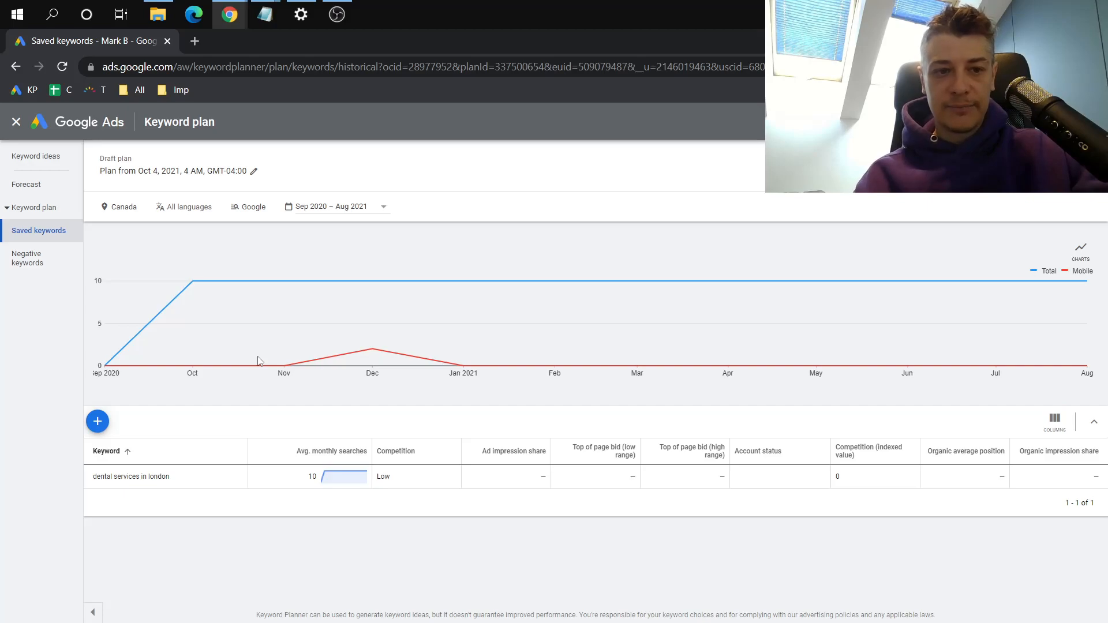
Get keyword ideas in the plan for the search term "dental services london"
{"action": "left_click", "coordinate": [35, 191]}
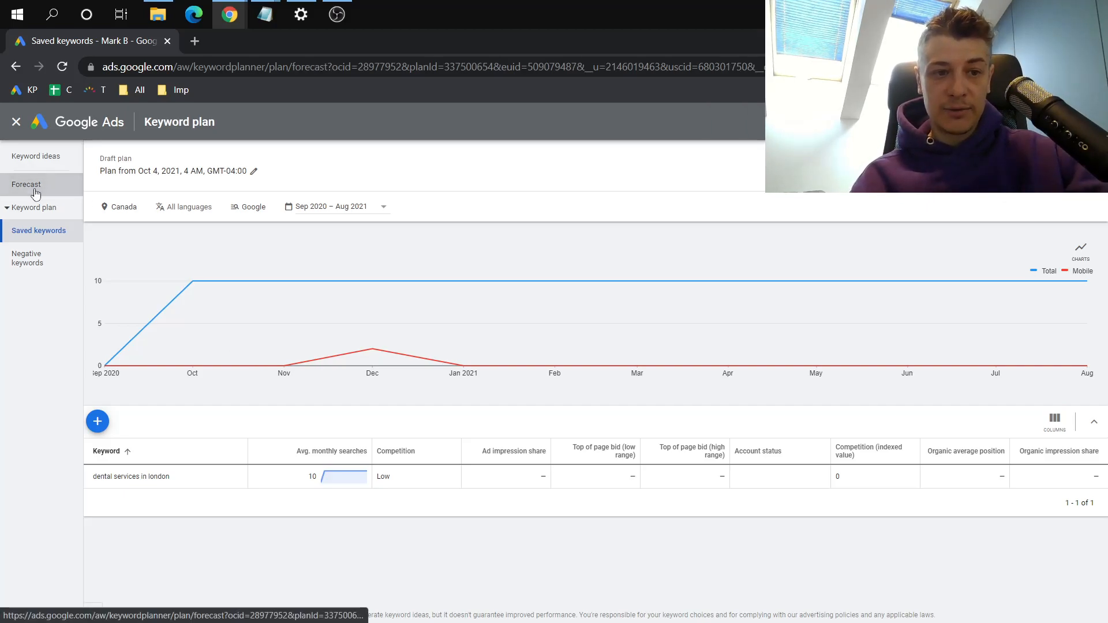
{"action": "left_click", "coordinate": [35, 157]}
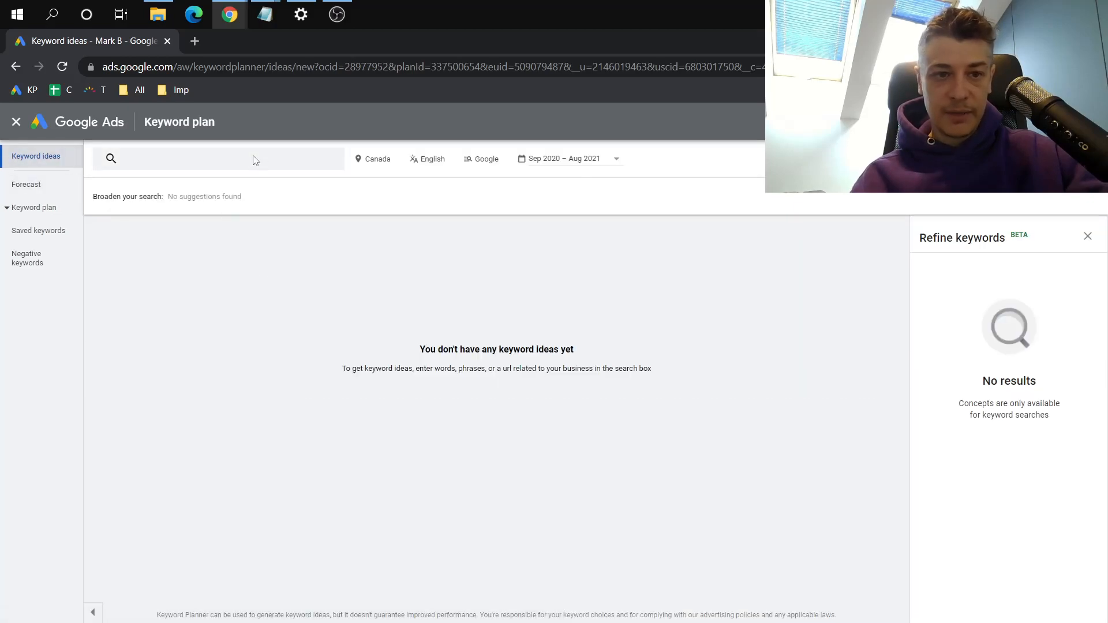
{"action": "left_click", "coordinate": [255, 160]}
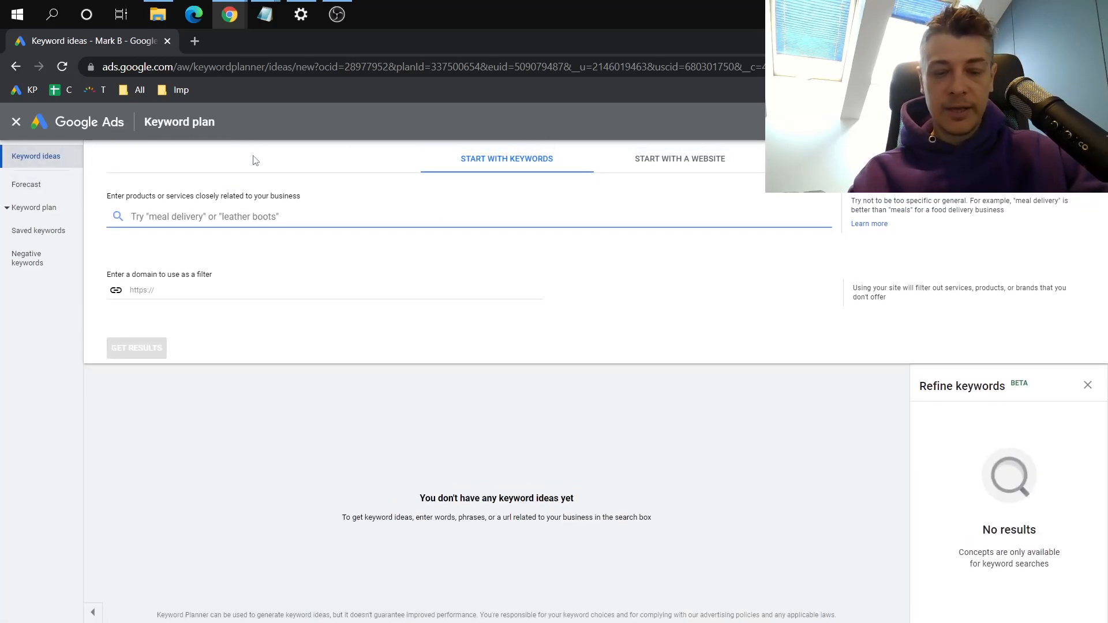
{"action": "type", "text": "dental"}
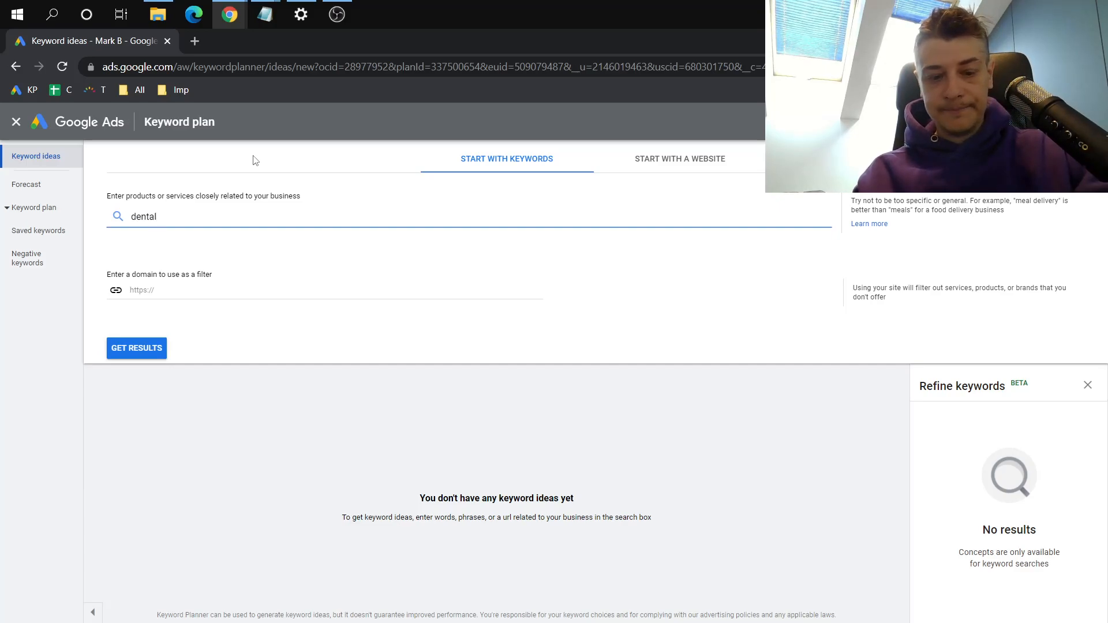
{"action": "type", "text": " services london"}
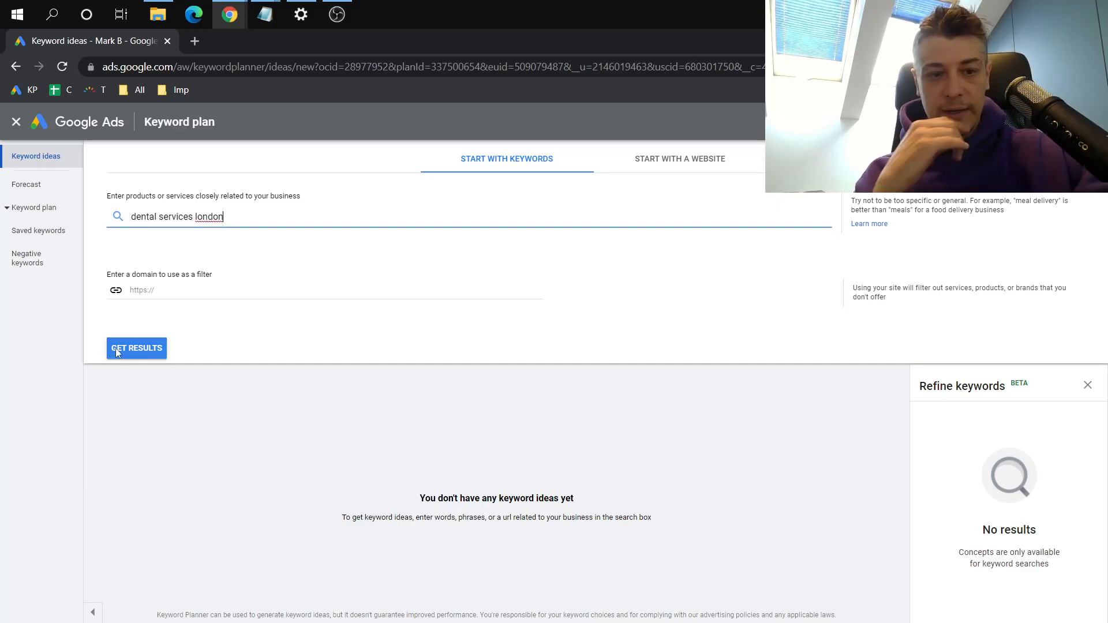
{"action": "left_click", "coordinate": [116, 348]}
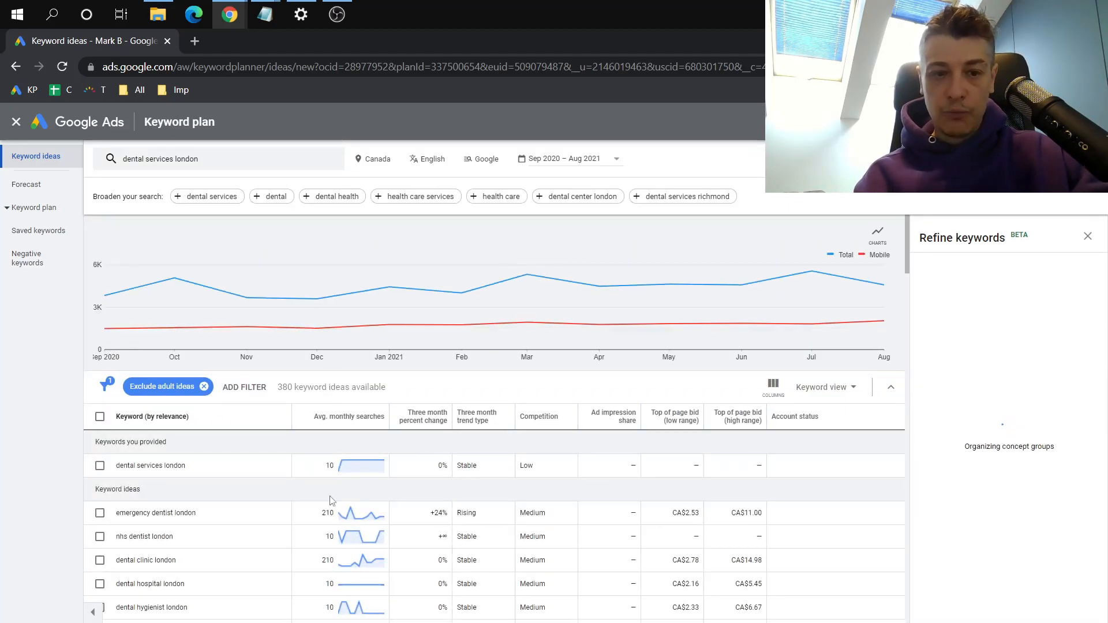
Replace the targeted location Canada with London, England, United Kingdom and save it
{"action": "scroll", "coordinate": [331, 501], "scroll_direction": "down", "scroll_amount": 1}
{"action": "left_click", "coordinate": [374, 159]}
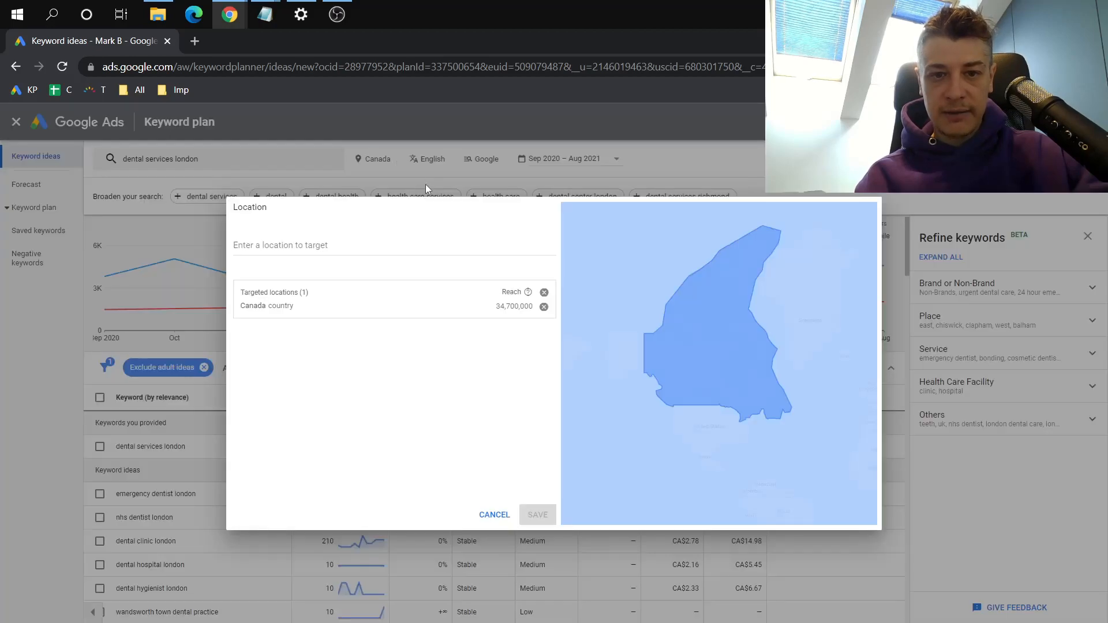
{"action": "left_click", "coordinate": [544, 306]}
{"action": "left_click", "coordinate": [444, 249]}
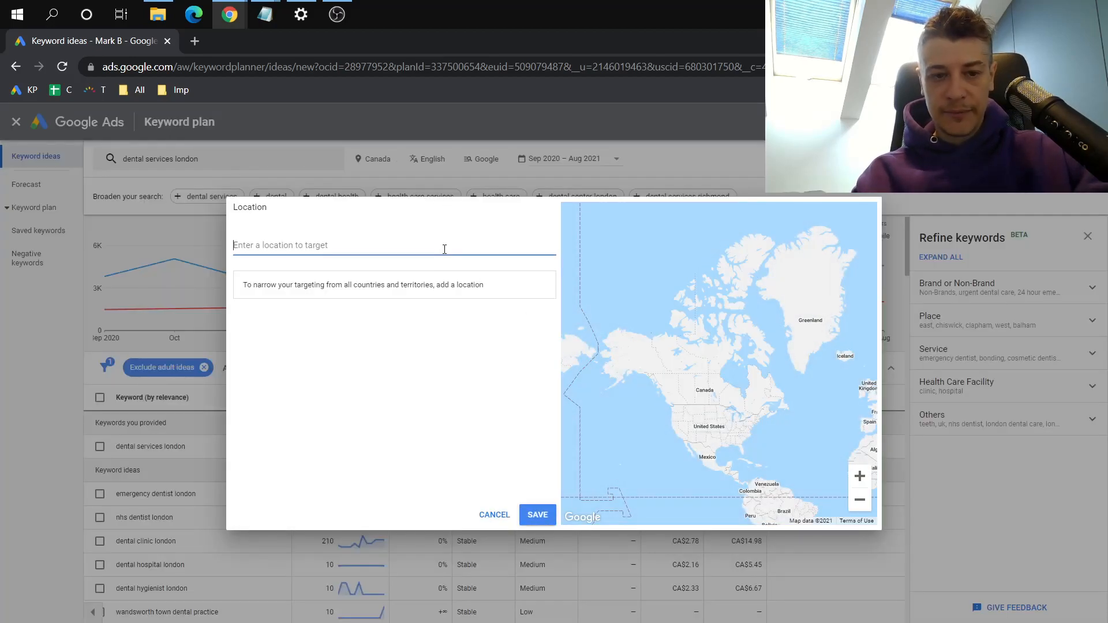
{"action": "type", "text": "lond"}
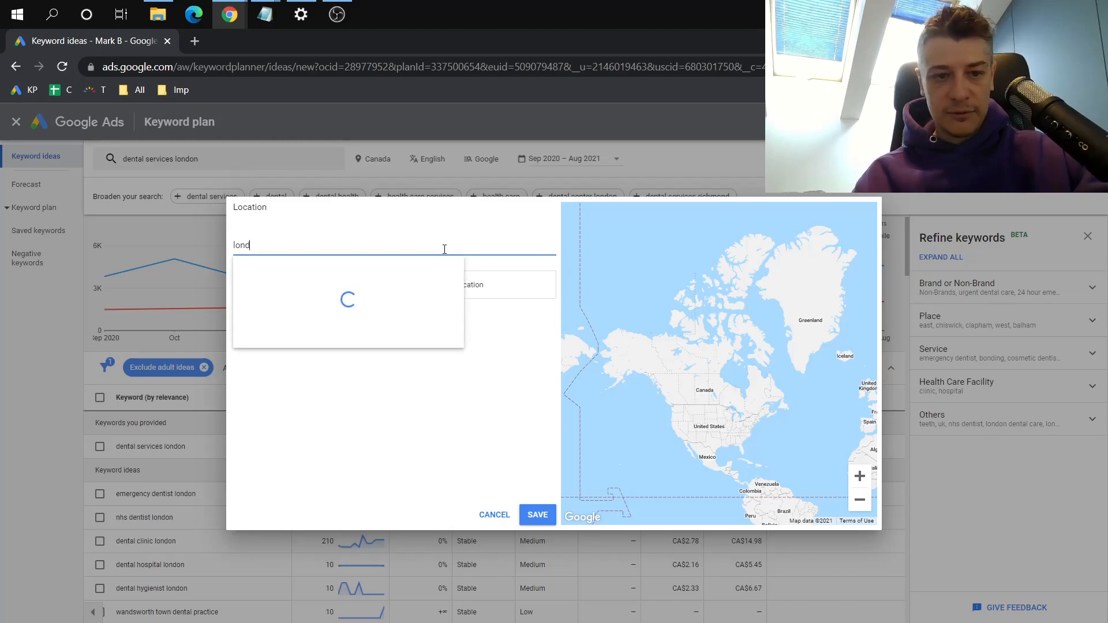
{"action": "left_click", "coordinate": [370, 281]}
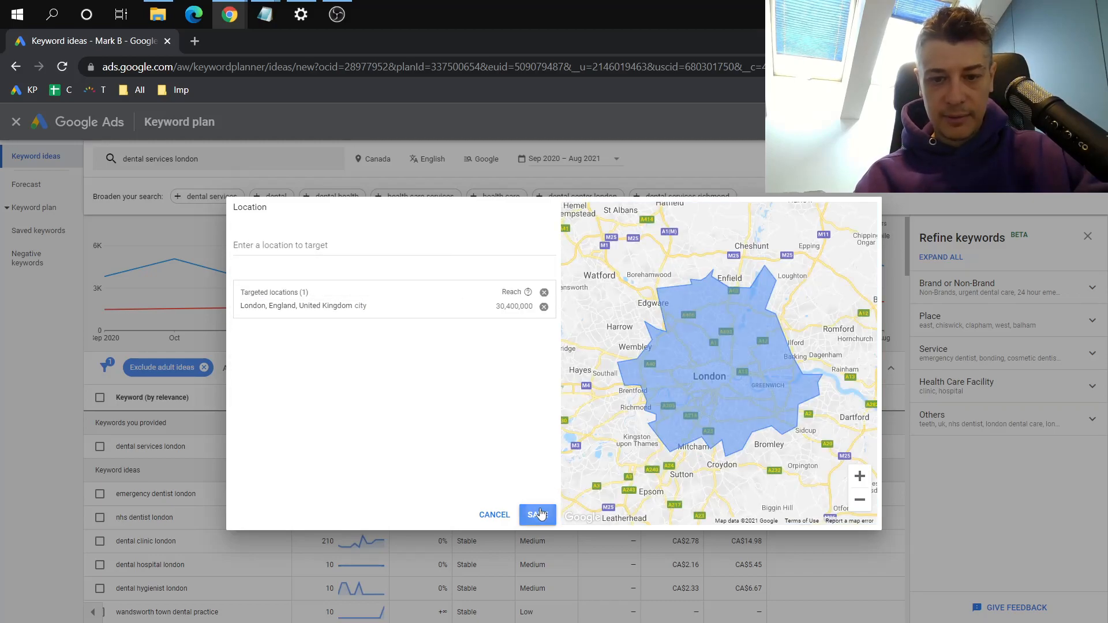
{"action": "left_click", "coordinate": [538, 514]}
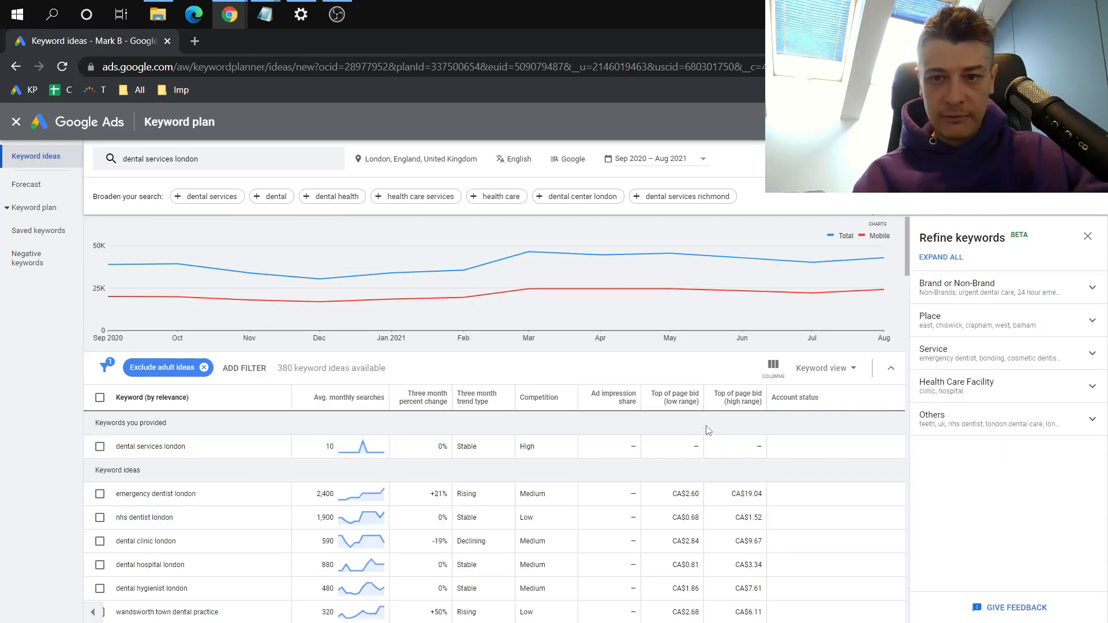
Broaden the keyword search with the suggestions "dental services" and "family dentistry", getting the results for each
{"action": "scroll", "coordinate": [709, 430], "scroll_direction": "up", "scroll_amount": 1}
{"action": "mouse_move", "coordinate": [347, 316]}
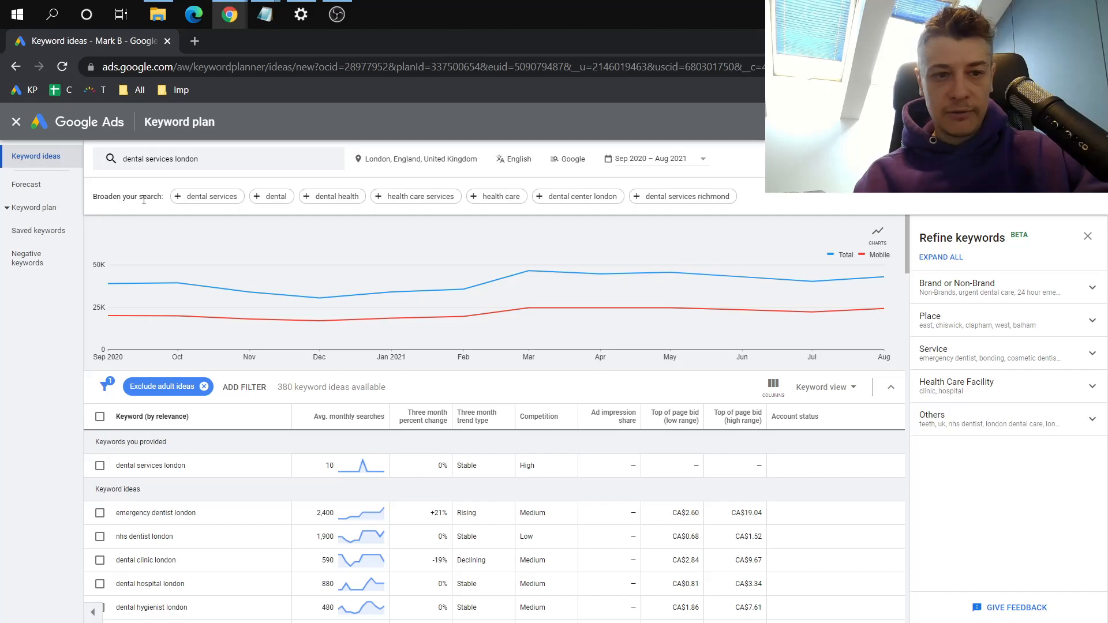
{"action": "left_click", "coordinate": [190, 197]}
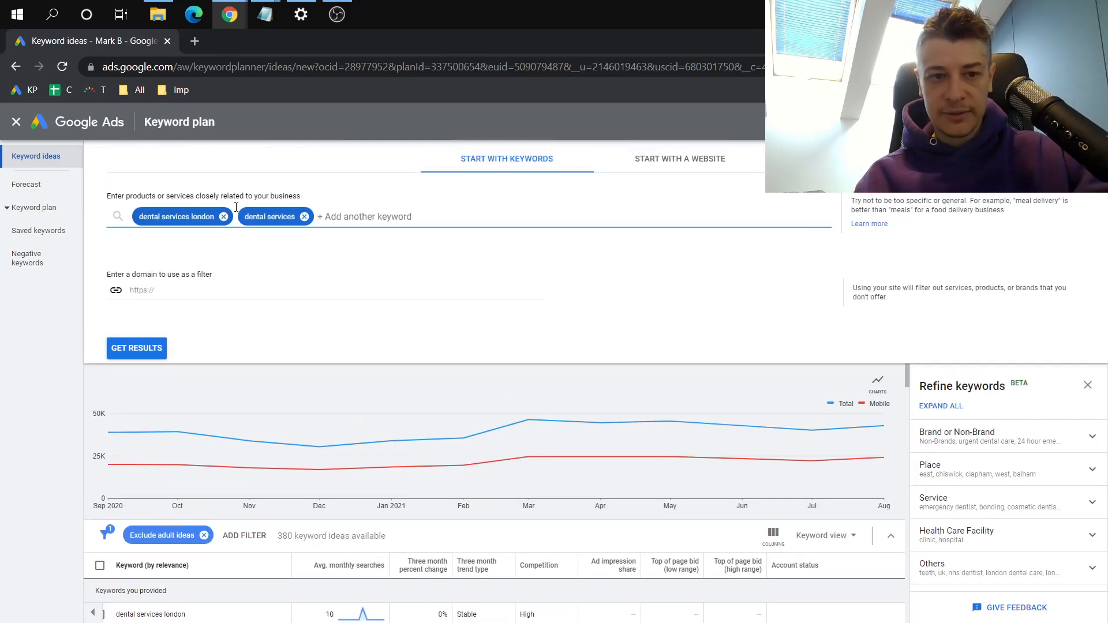
{"action": "left_click", "coordinate": [155, 351]}
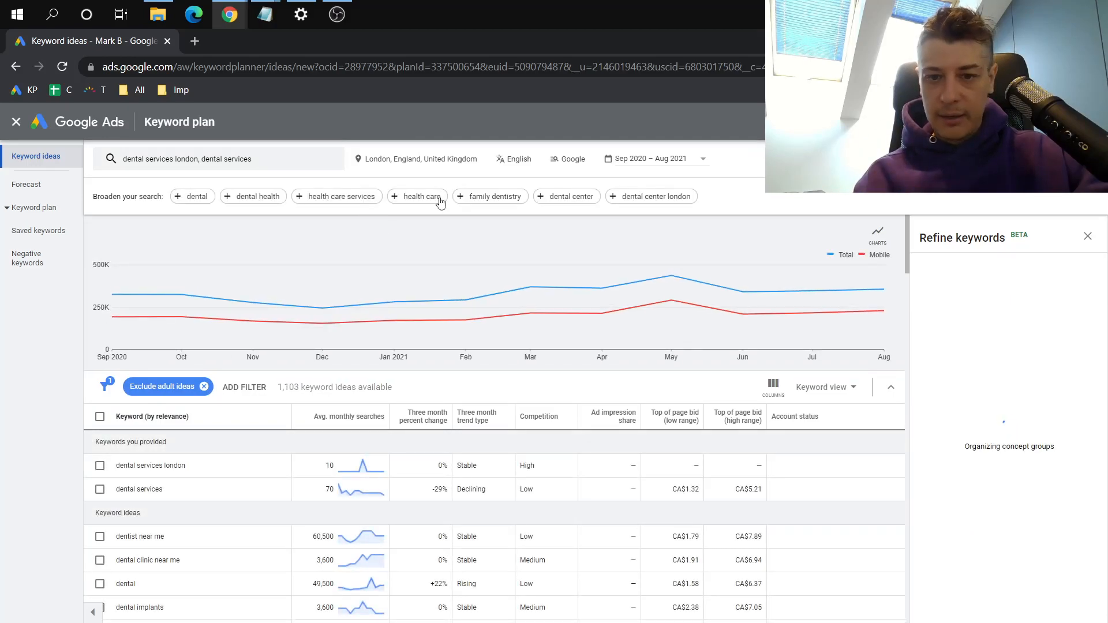
{"action": "left_click", "coordinate": [494, 198]}
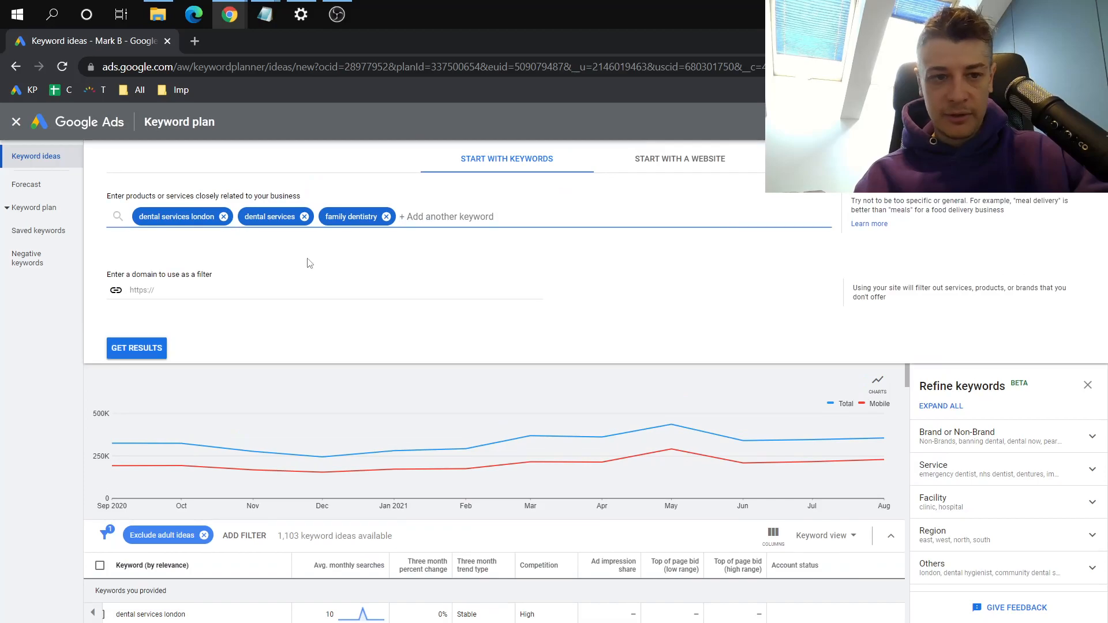
{"action": "left_click", "coordinate": [155, 348]}
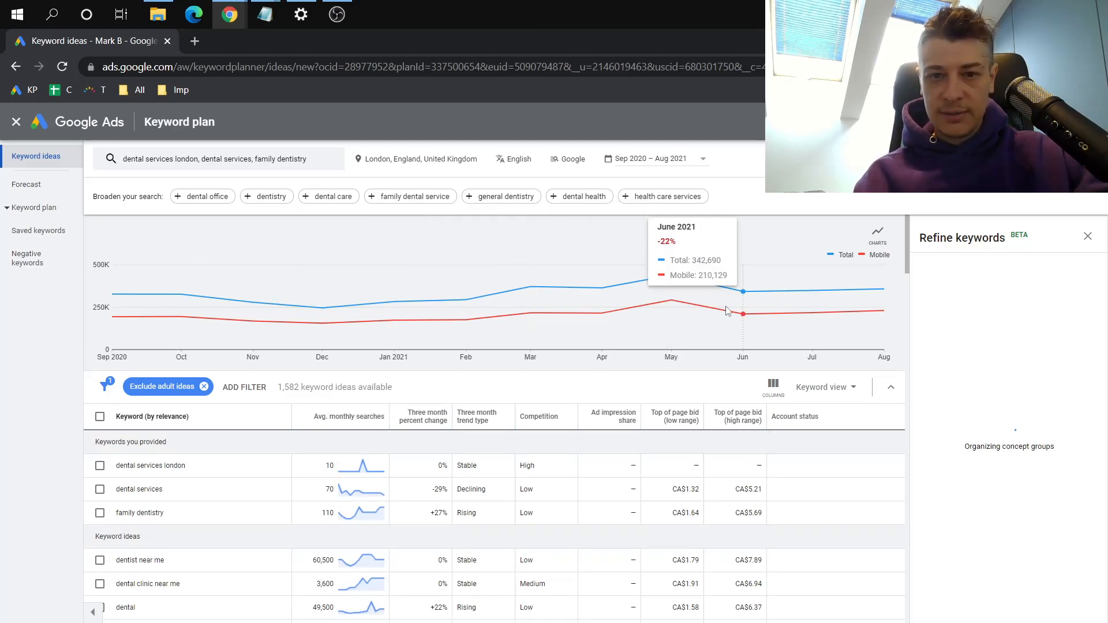
Sort the keyword ideas by average monthly searches from highest to lowest and look through the list
{"action": "scroll", "coordinate": [391, 394], "scroll_direction": "down", "scroll_amount": 3}
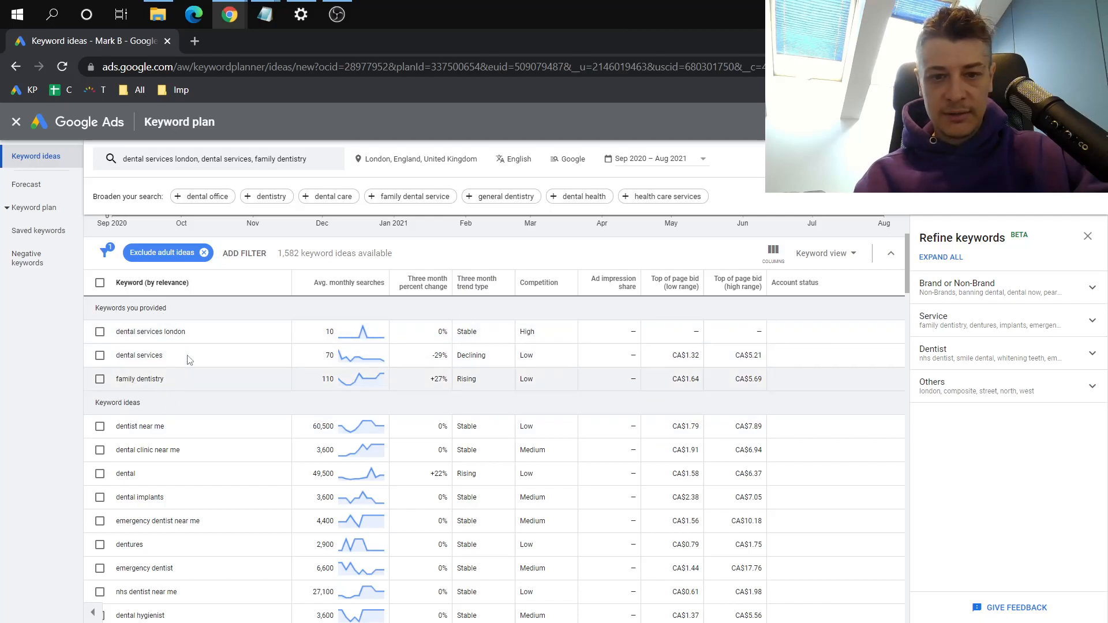
{"action": "left_click", "coordinate": [359, 294]}
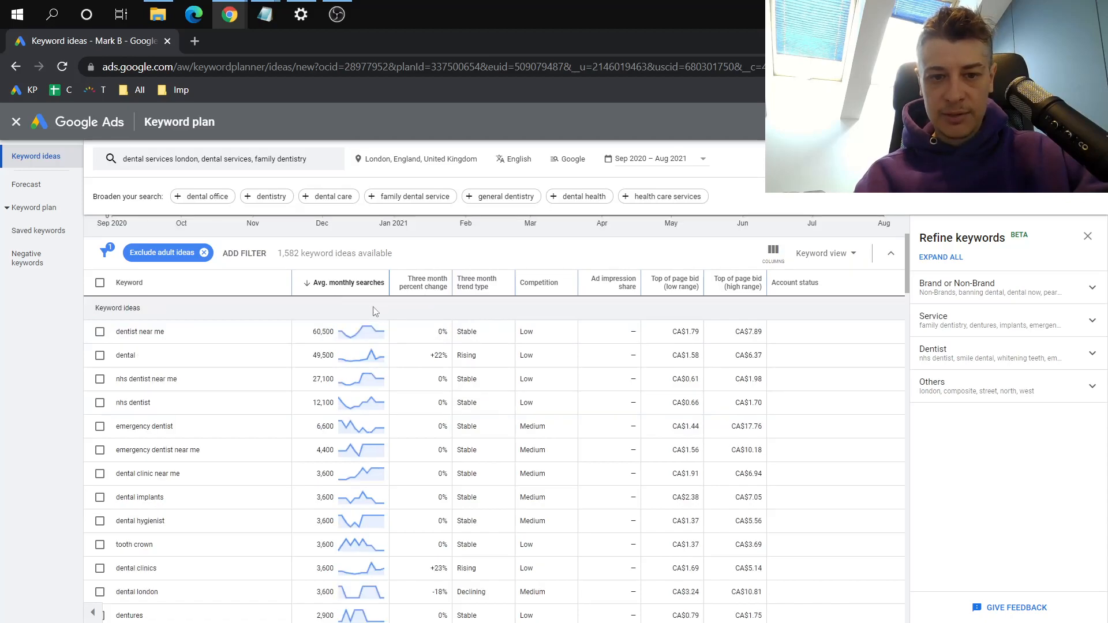
{"action": "scroll", "coordinate": [352, 404], "scroll_direction": "down", "scroll_amount": 10}
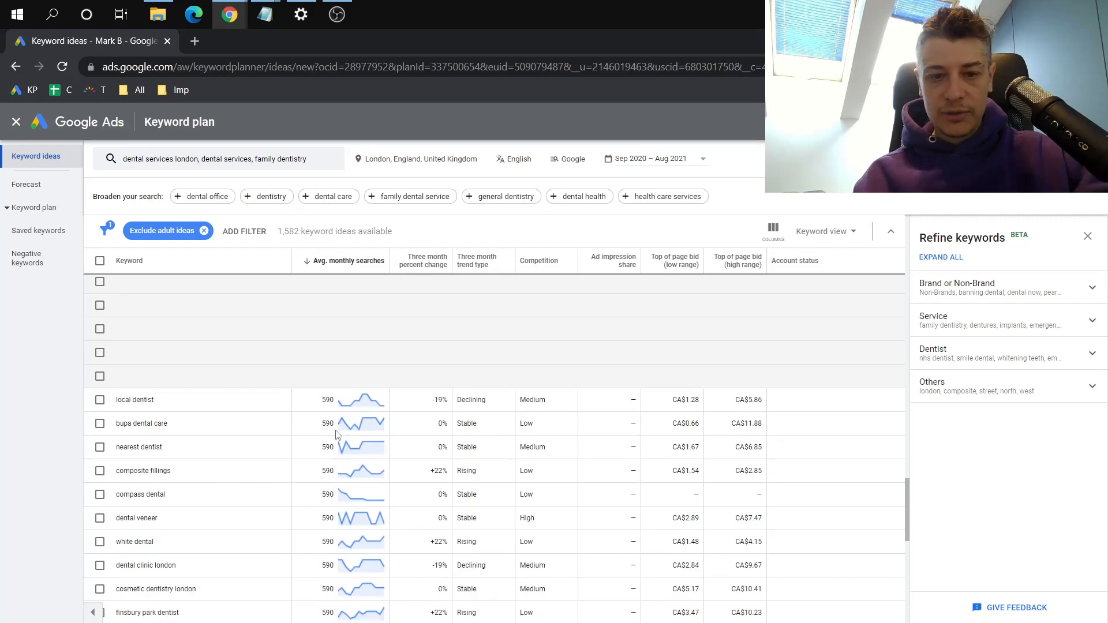
{"action": "scroll", "coordinate": [337, 434], "scroll_direction": "up", "scroll_amount": 10}
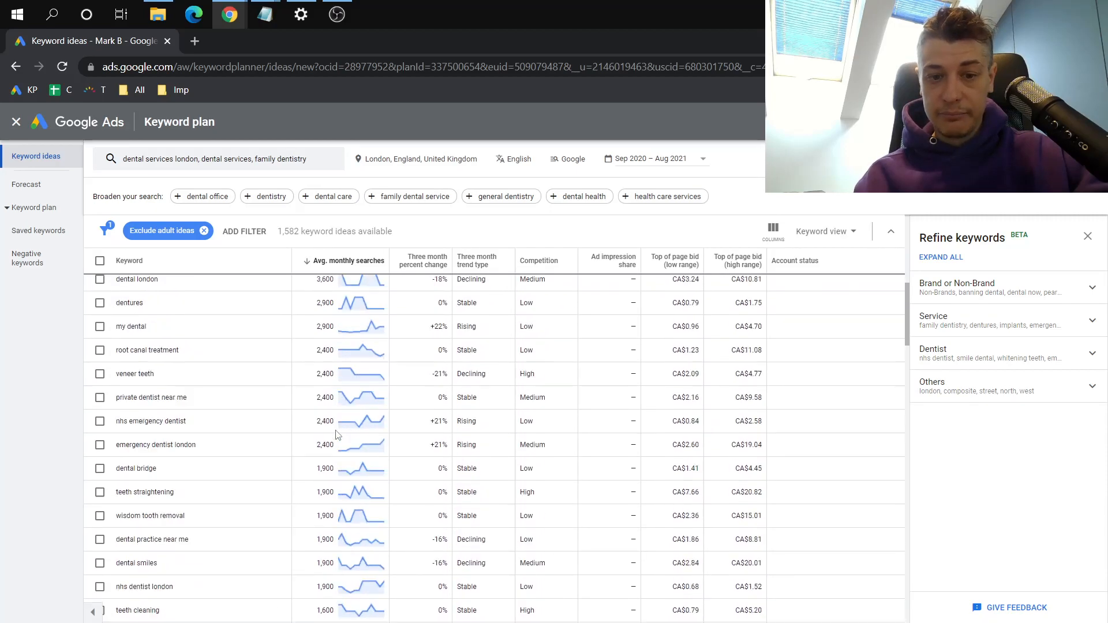
{"action": "scroll", "coordinate": [337, 434], "scroll_direction": "up", "scroll_amount": 5}
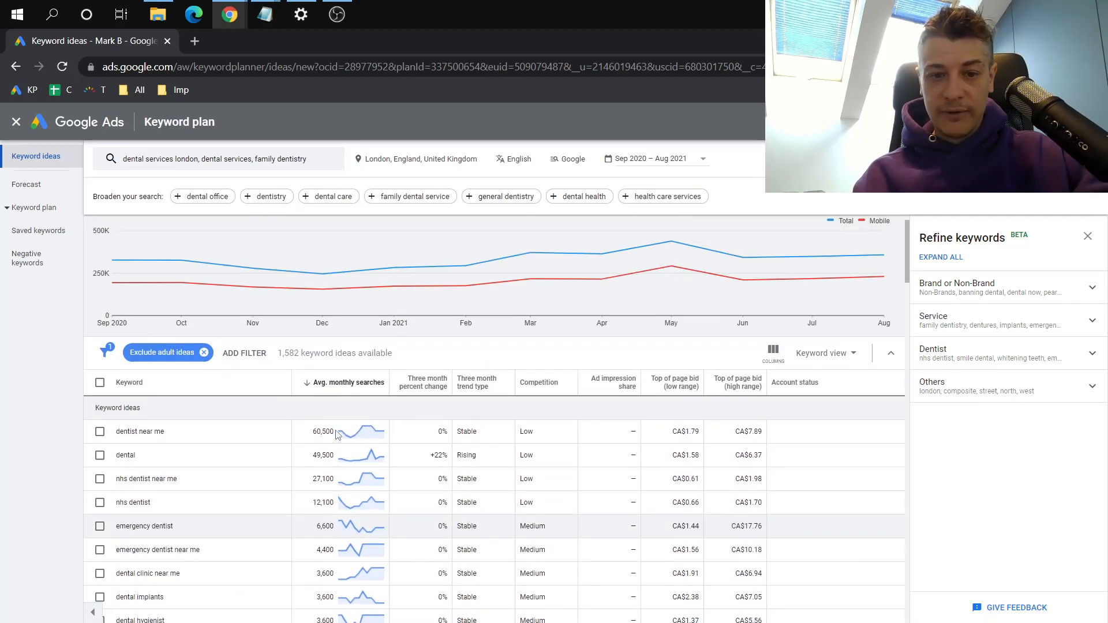
Examine the low-range and high-range top of page bids for the keyword "dentist near me"
{"action": "left_click_drag", "start_coordinate": [114, 437], "coordinate": [163, 433]}
{"action": "left_click", "coordinate": [164, 431]}
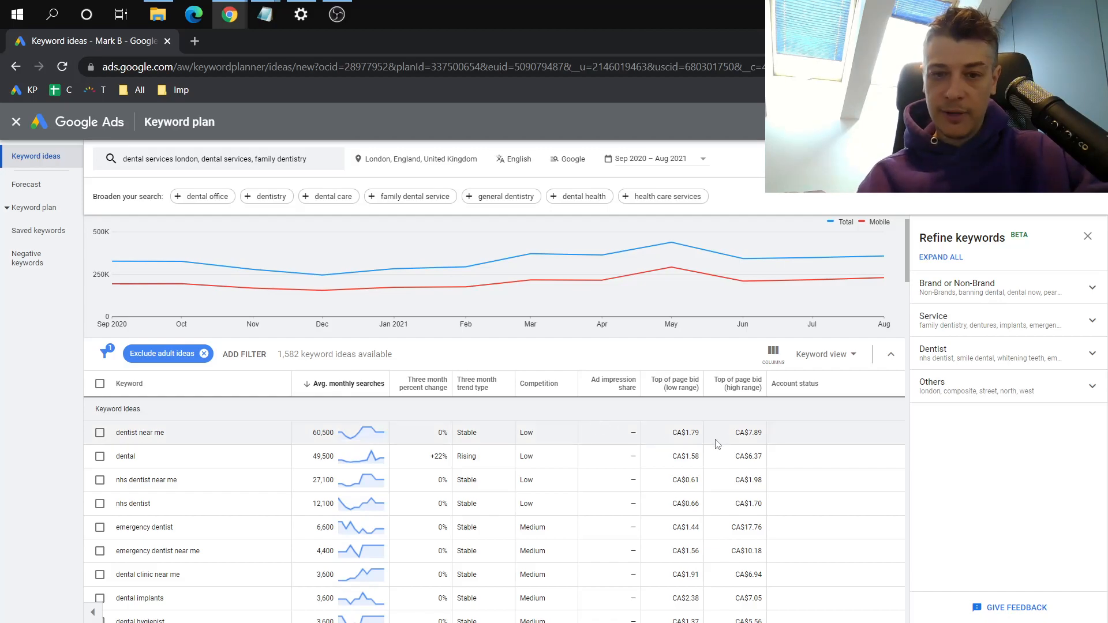
{"action": "mouse_move", "coordinate": [663, 394]}
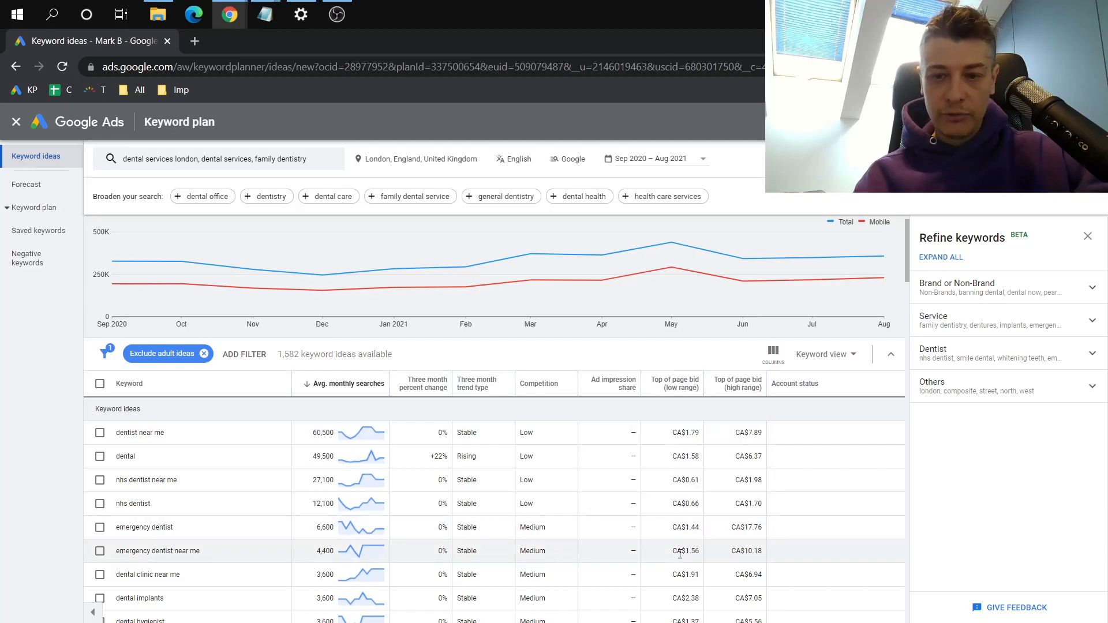
{"action": "left_click_drag", "start_coordinate": [687, 434], "coordinate": [697, 432]}
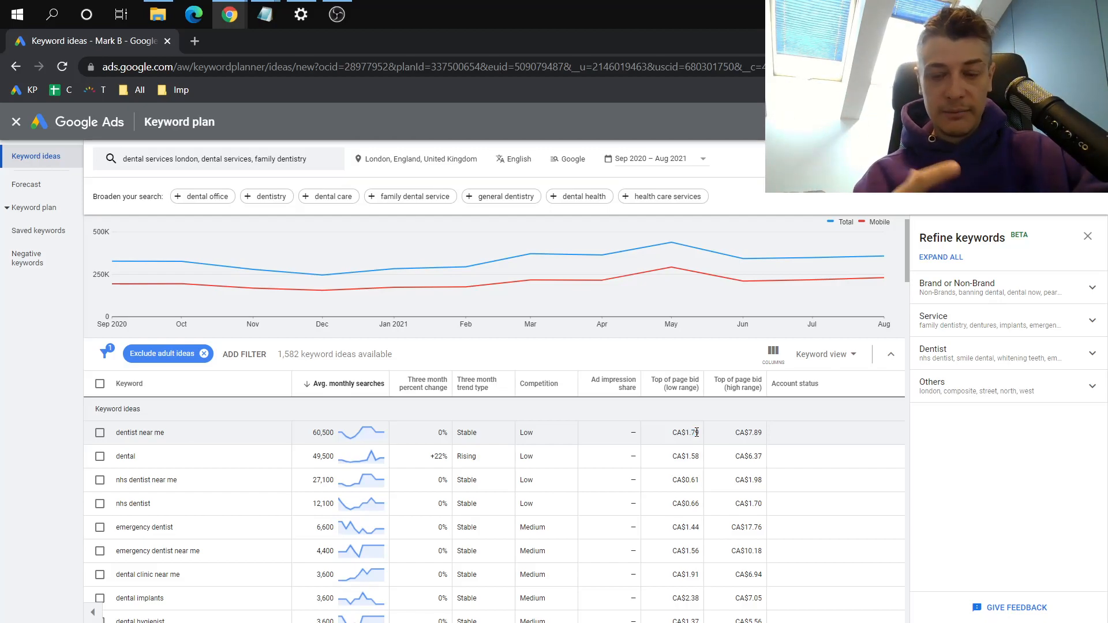
{"action": "left_click_drag", "start_coordinate": [681, 434], "coordinate": [696, 435]}
{"action": "left_click", "coordinate": [697, 435]}
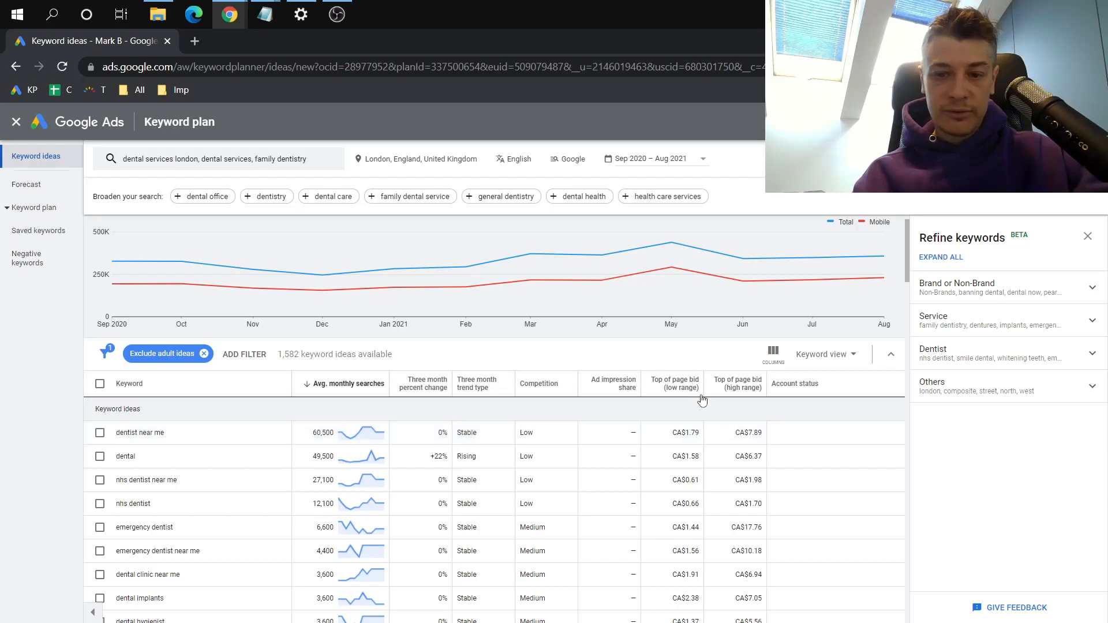
{"action": "left_click_drag", "start_coordinate": [687, 434], "coordinate": [705, 439]}
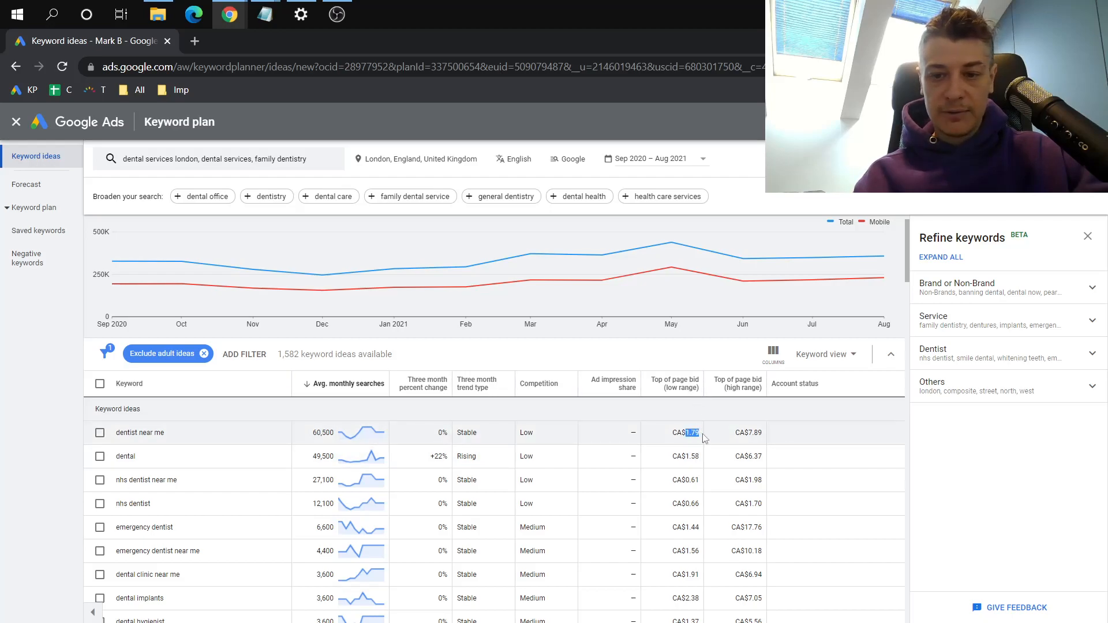
{"action": "left_click", "coordinate": [688, 432]}
{"action": "left_click_drag", "start_coordinate": [748, 433], "coordinate": [768, 436]}
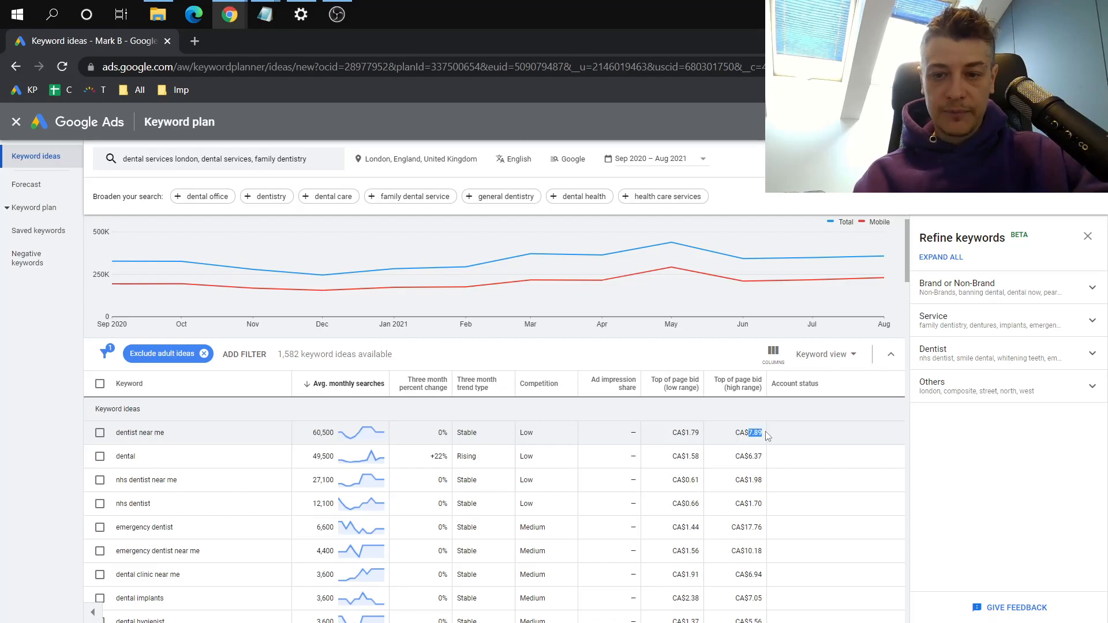
{"action": "left_click", "coordinate": [767, 436]}
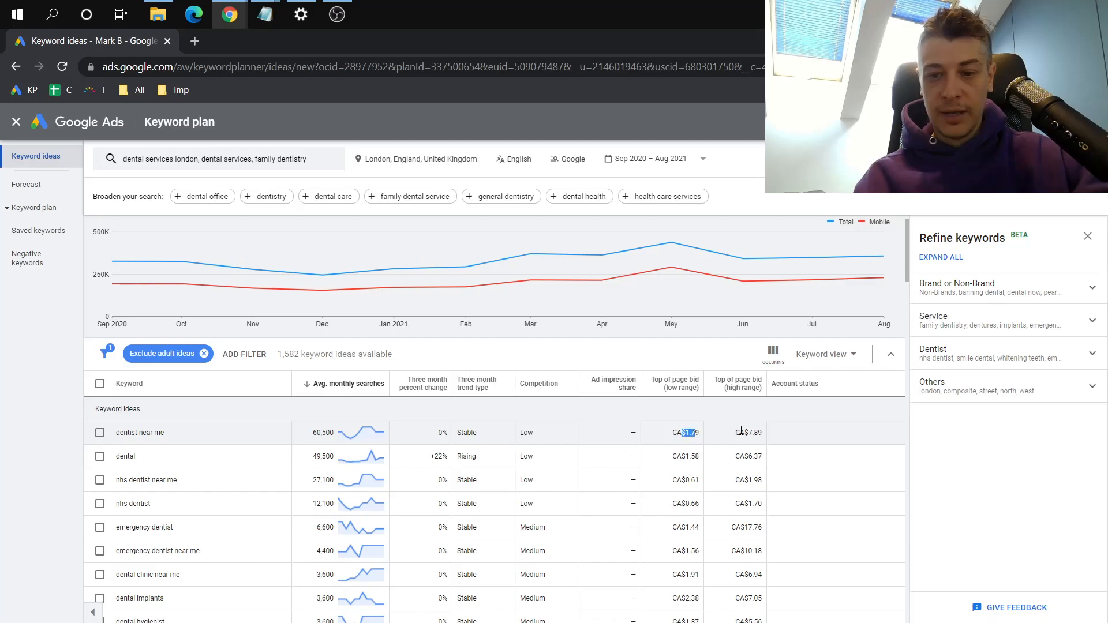
{"action": "left_click_drag", "start_coordinate": [747, 433], "coordinate": [763, 437]}
{"action": "left_click", "coordinate": [762, 437]}
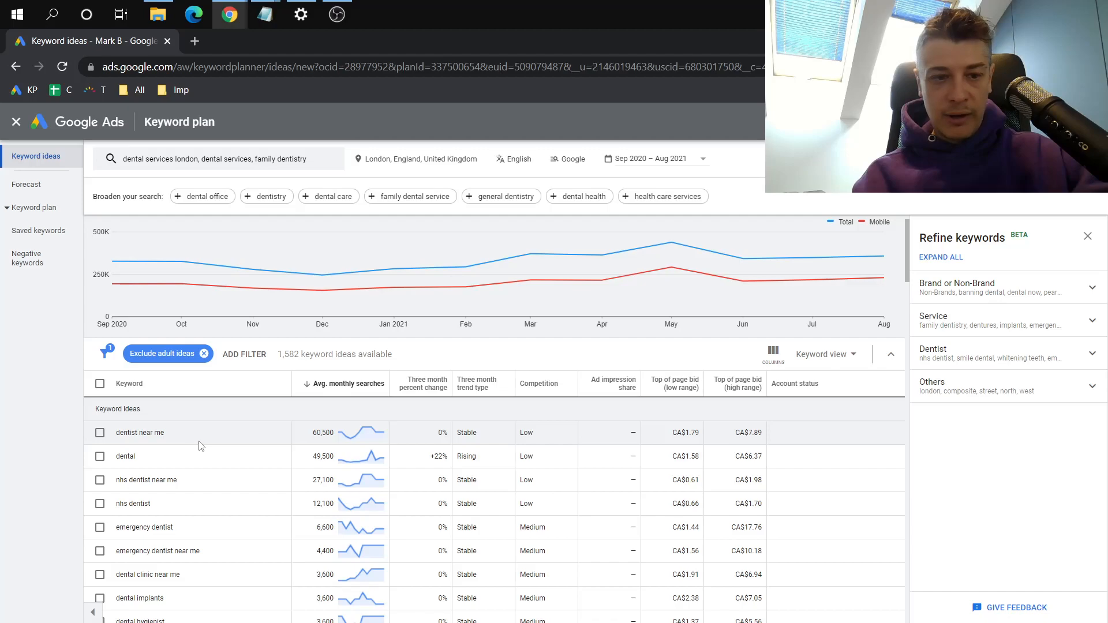
Select the keywords "dentist near me", "emergency dentist", "emergency dentist near me" and "dental clinic near me", keeping broad match as the match type
{"action": "left_click", "coordinate": [100, 433]}
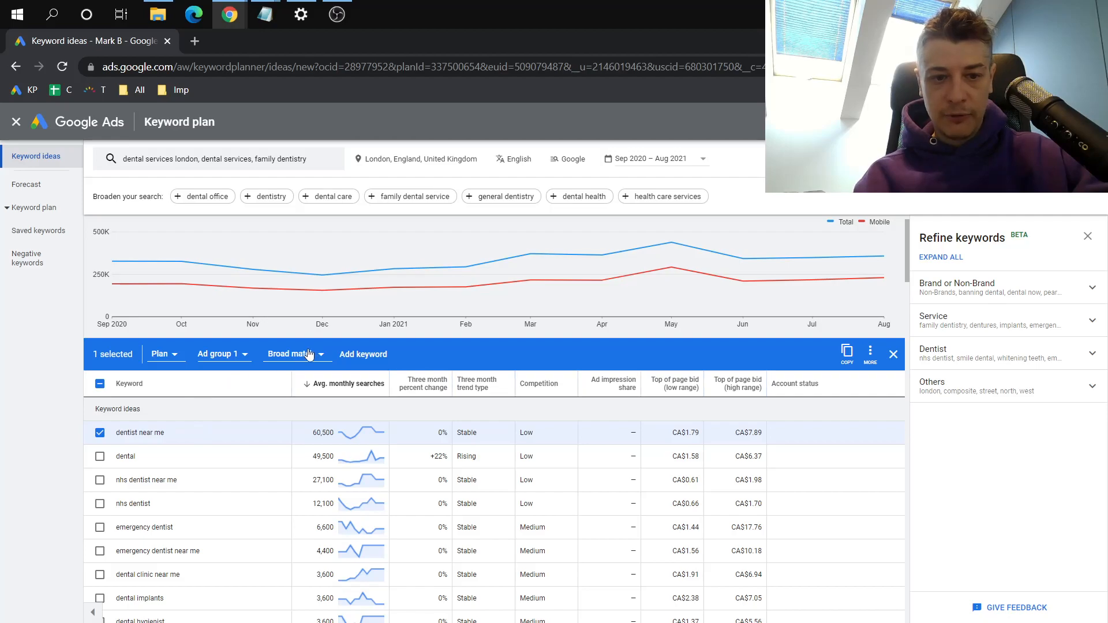
{"action": "left_click", "coordinate": [290, 354]}
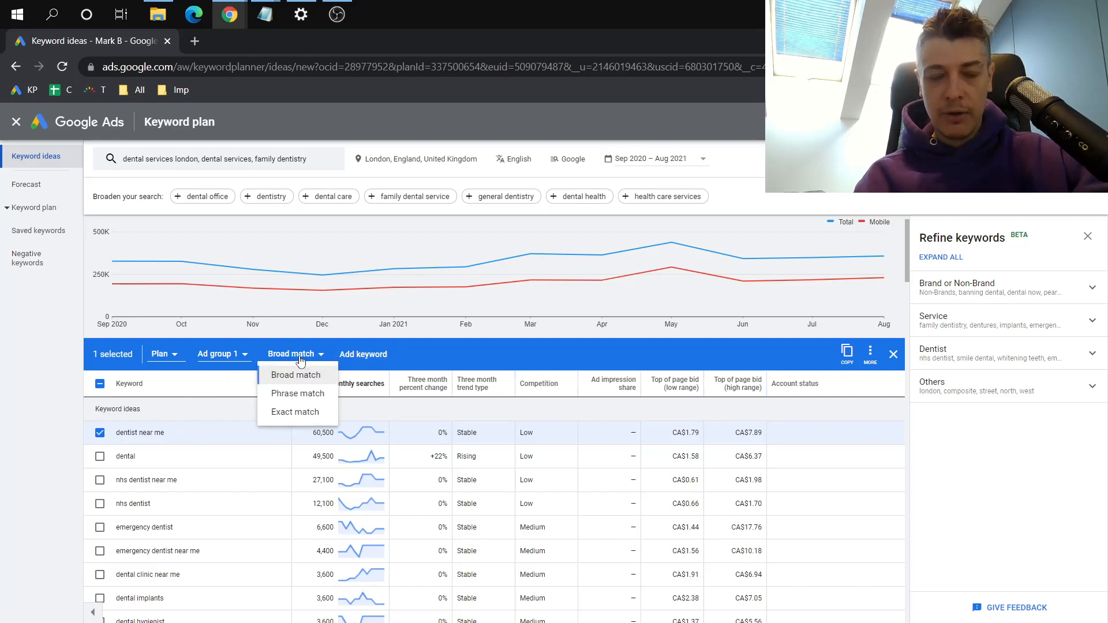
{"action": "left_click", "coordinate": [302, 355]}
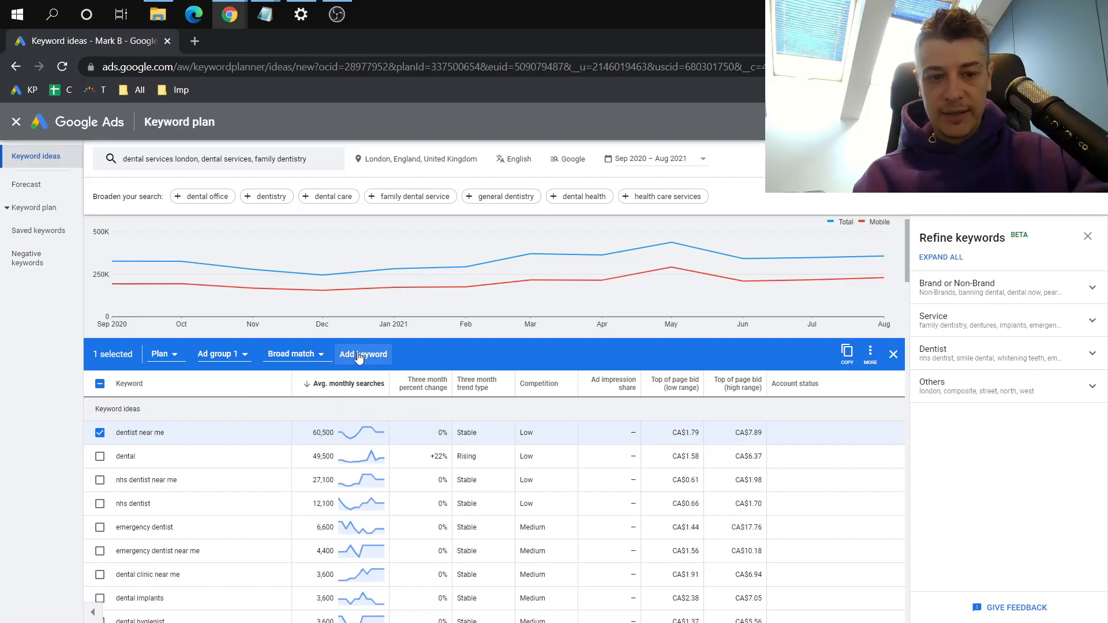
{"action": "left_click", "coordinate": [100, 527]}
{"action": "left_click", "coordinate": [100, 551]}
{"action": "left_click", "coordinate": [100, 574]}
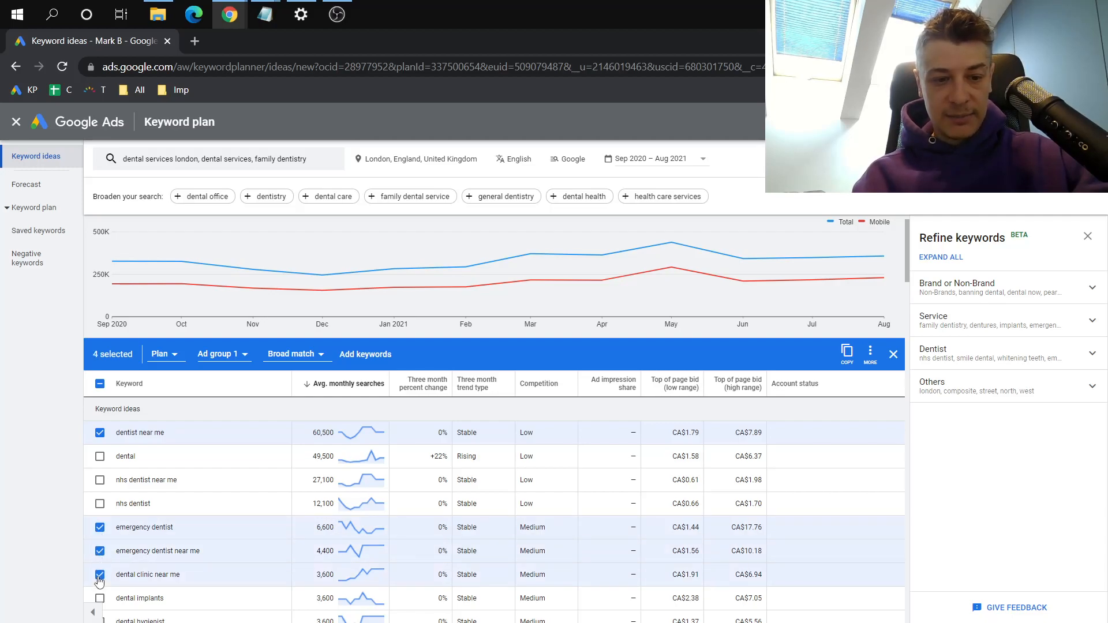
Also select "dental implants", "dental hygienist", "tooth crown", "dental clinics" and "dental london", and add all selected keywords to Ad group 1 as broad match
{"action": "scroll", "coordinate": [104, 589], "scroll_direction": "down", "scroll_amount": 2}
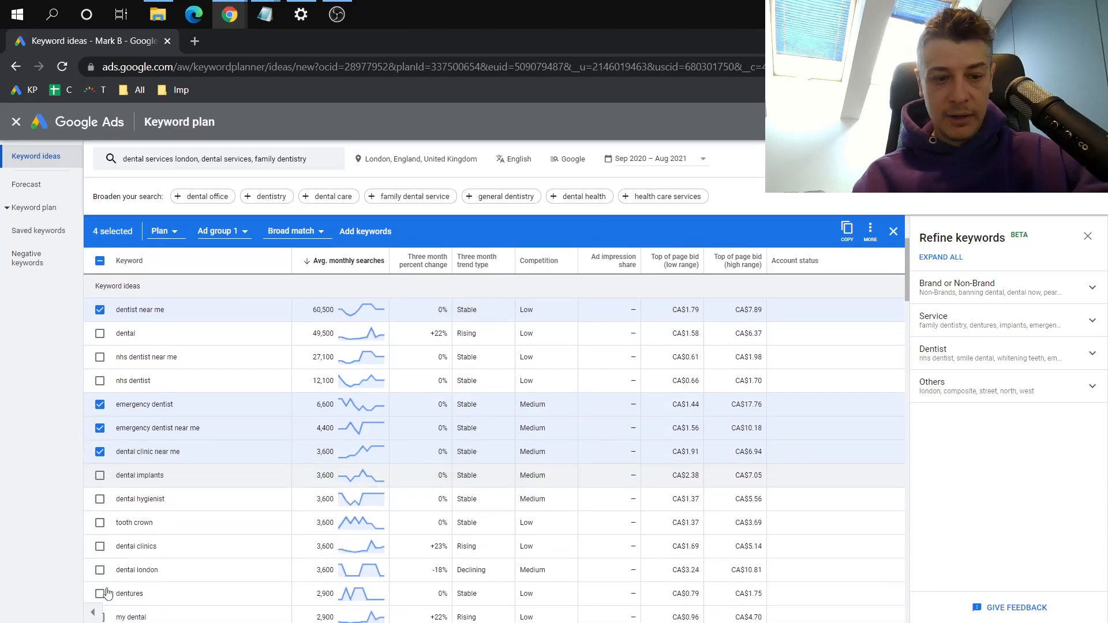
{"action": "scroll", "coordinate": [104, 589], "scroll_direction": "down", "scroll_amount": 2}
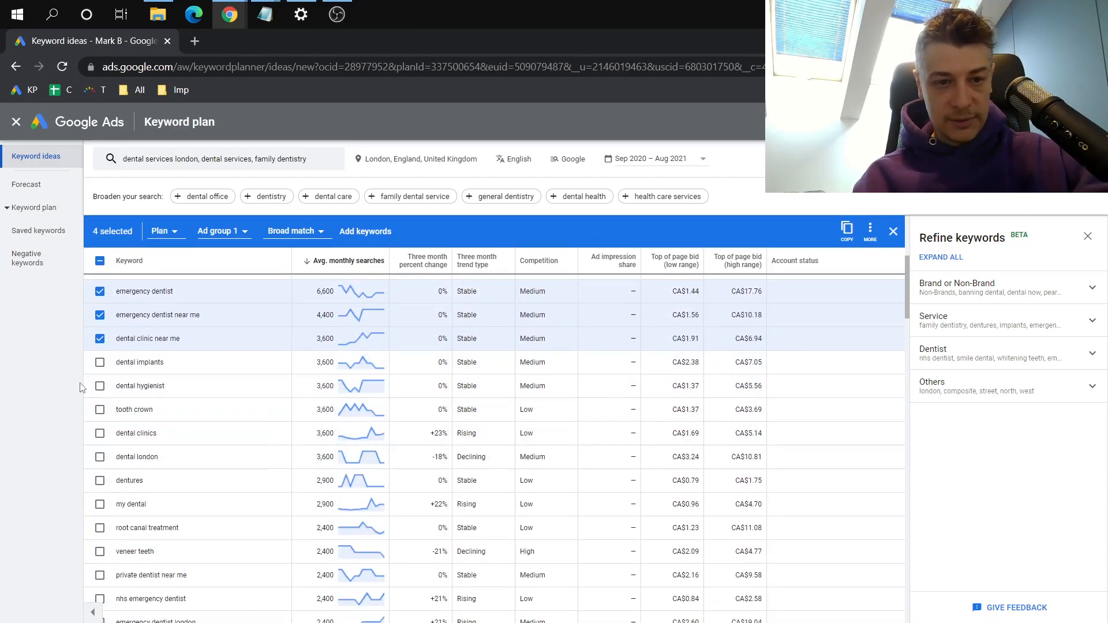
{"action": "left_click", "coordinate": [100, 385]}
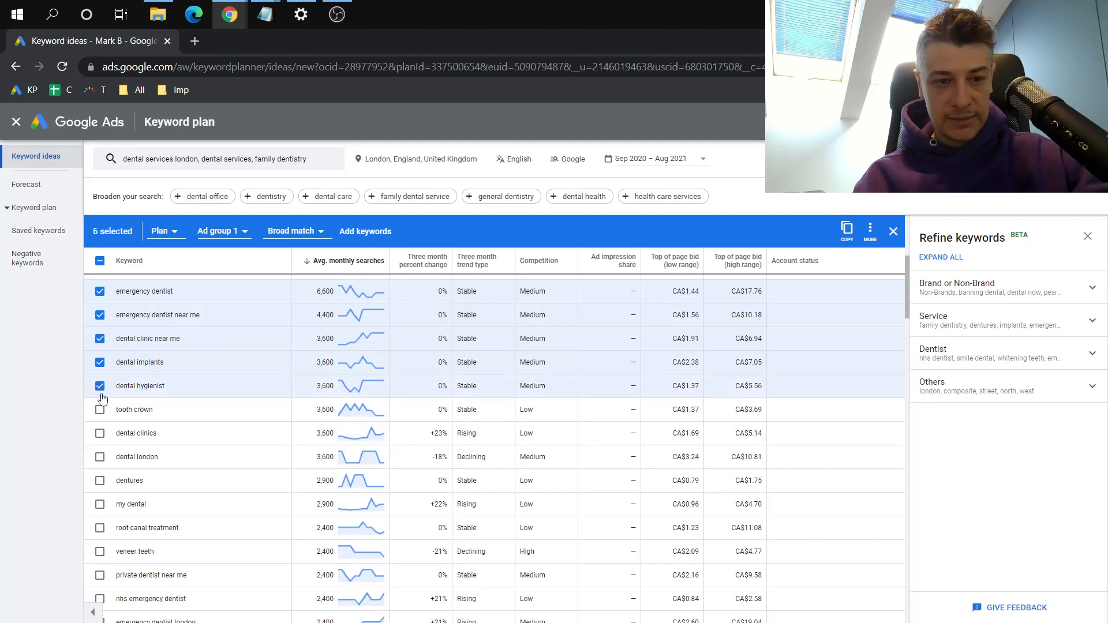
{"action": "left_click", "coordinate": [100, 410]}
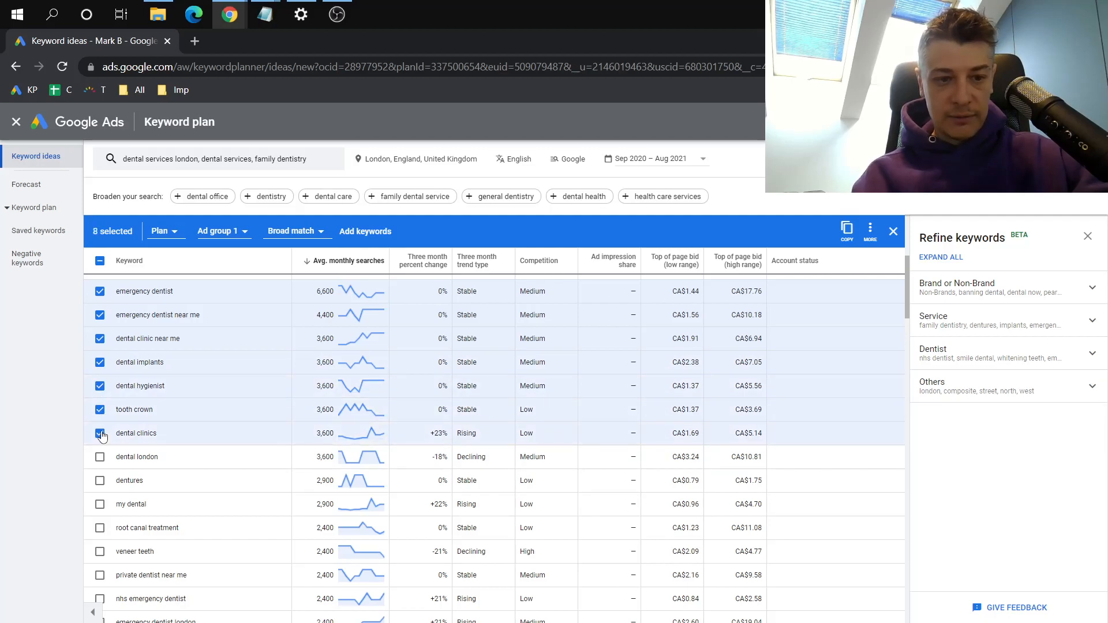
{"action": "left_click", "coordinate": [100, 433]}
{"action": "left_click", "coordinate": [99, 458]}
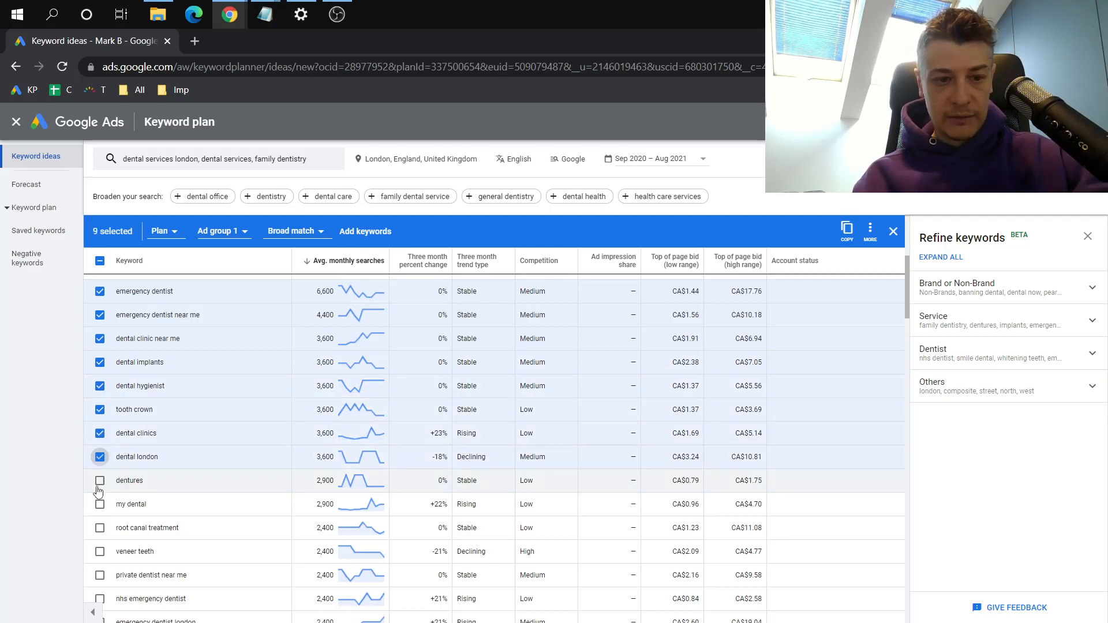
{"action": "scroll", "coordinate": [230, 432], "scroll_direction": "up", "scroll_amount": 5}
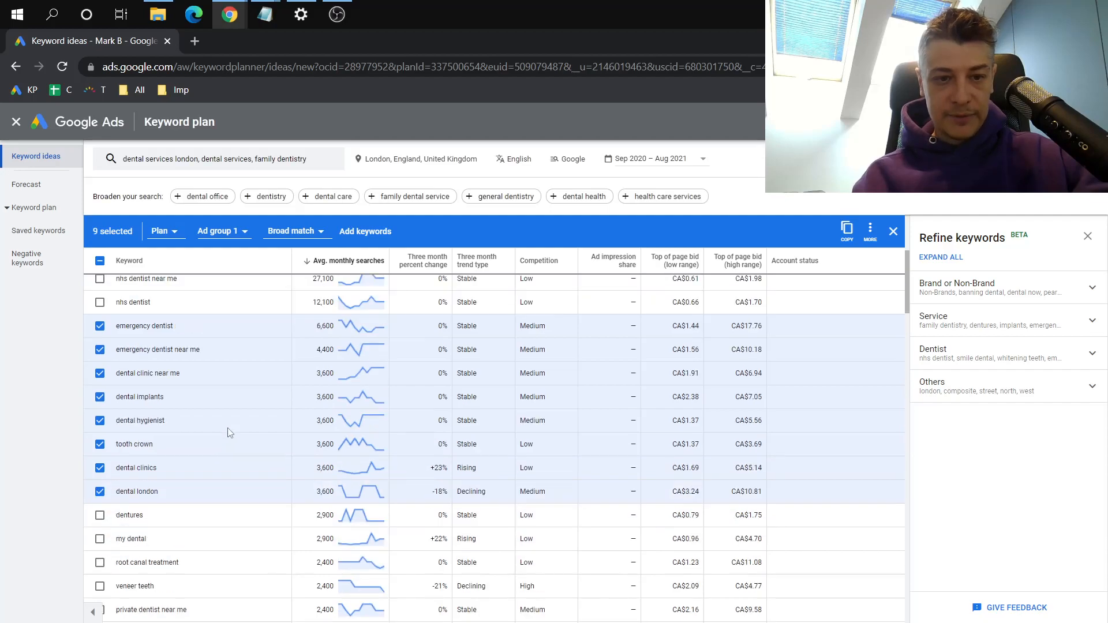
{"action": "left_click", "coordinate": [355, 393]}
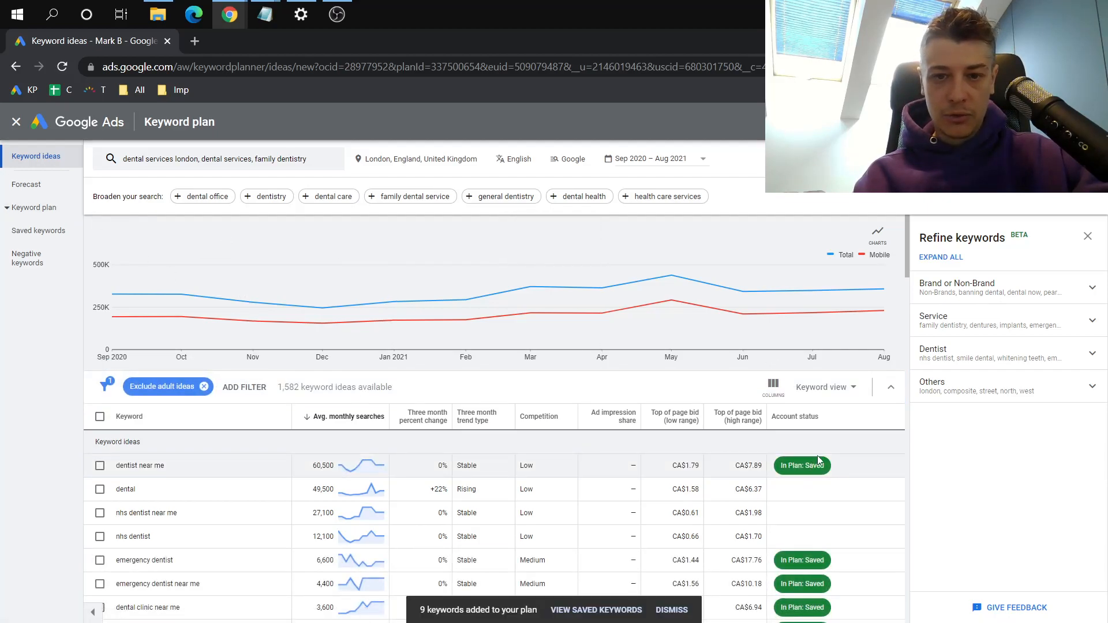
Open the plan's forecast and add conversion metrics with an expected conversion rate of 5%
{"action": "left_click", "coordinate": [39, 193]}
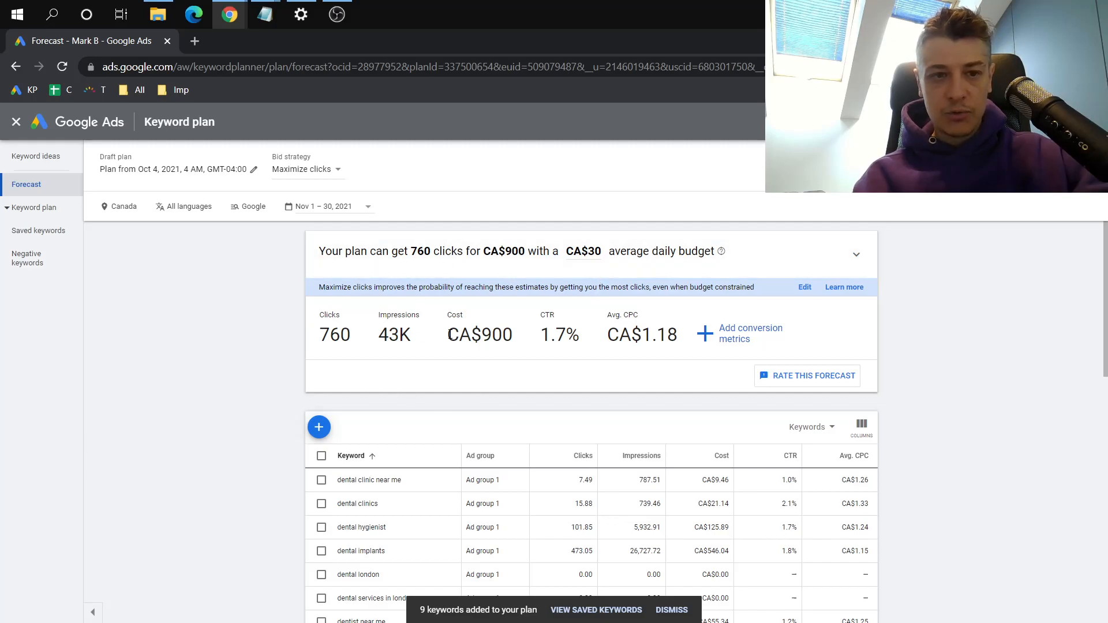
{"action": "left_click", "coordinate": [734, 341]}
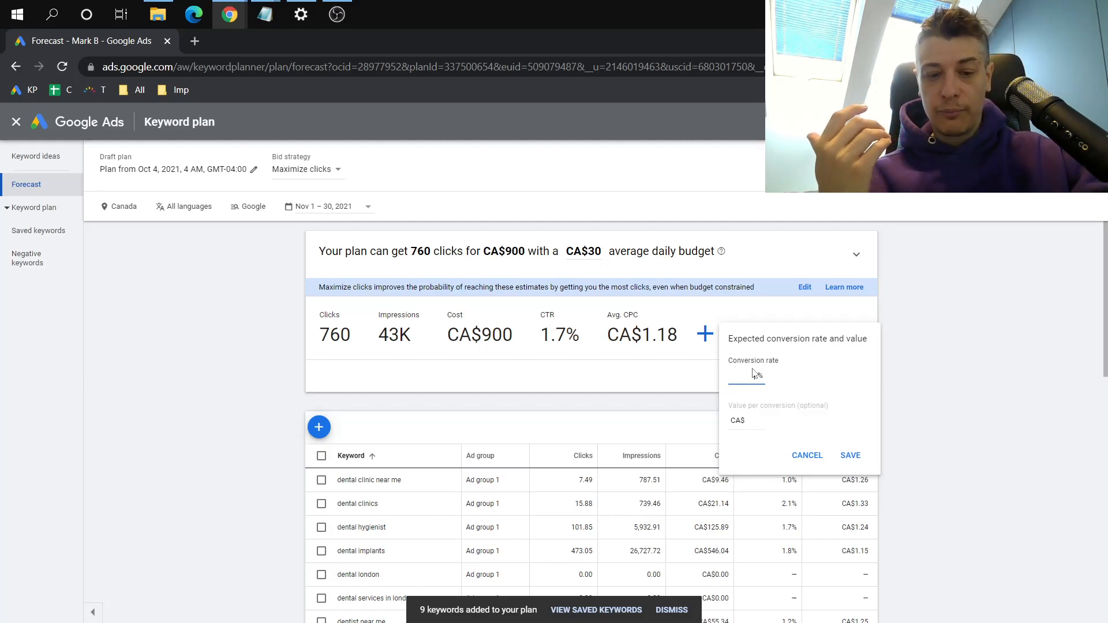
{"action": "type", "text": "5"}
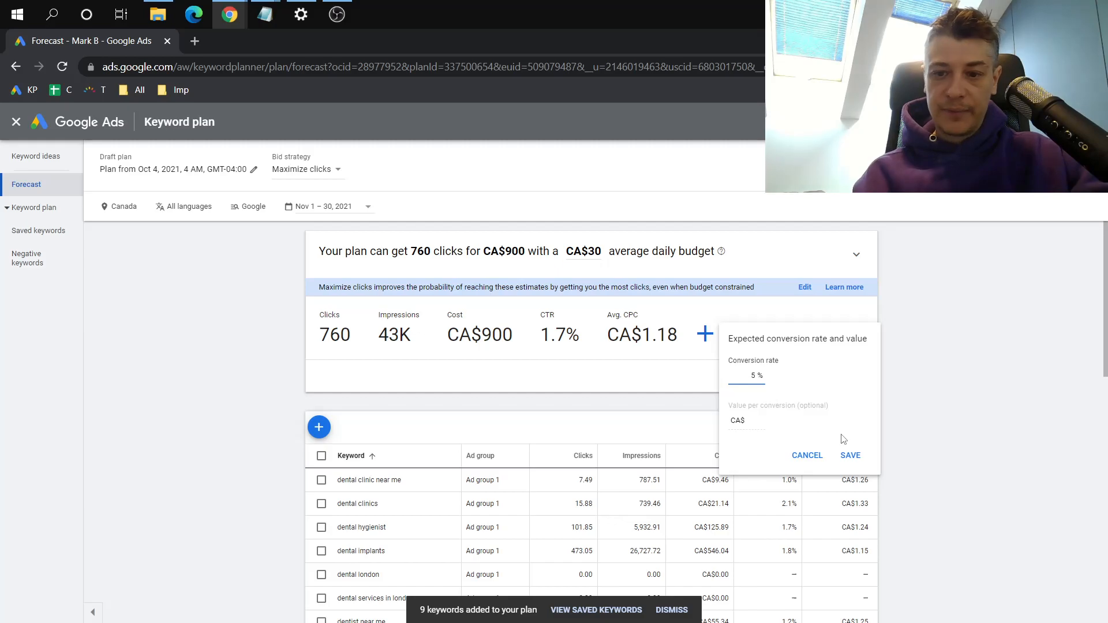
{"action": "left_click", "coordinate": [850, 456]}
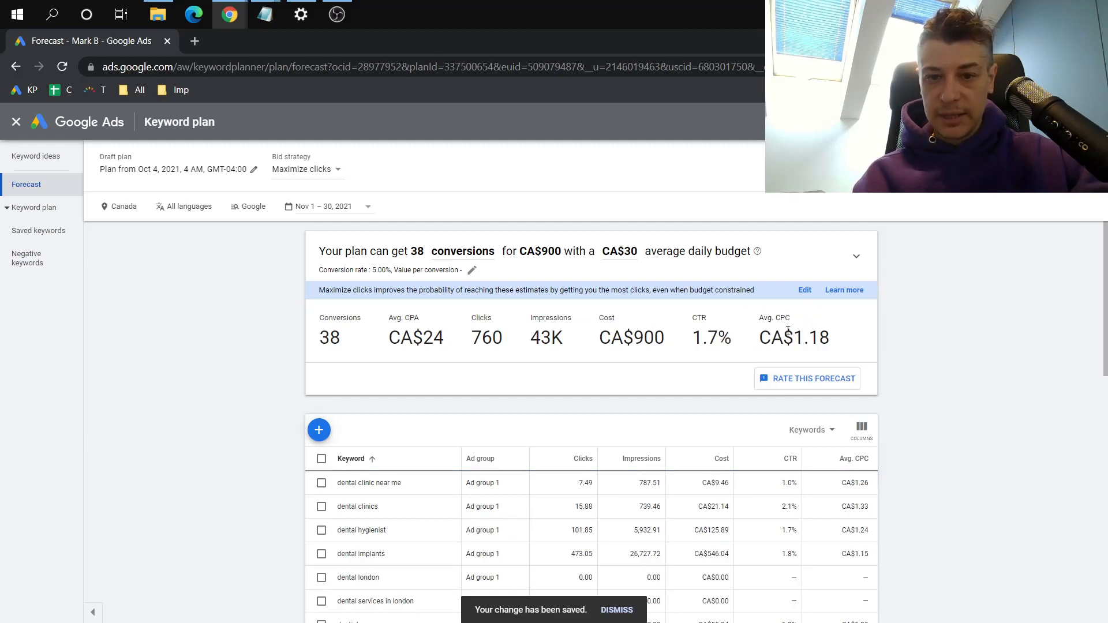
Set the forecast's value per conversion to CA$1500, save it and check the resulting ROAS
{"action": "left_click", "coordinate": [472, 270]}
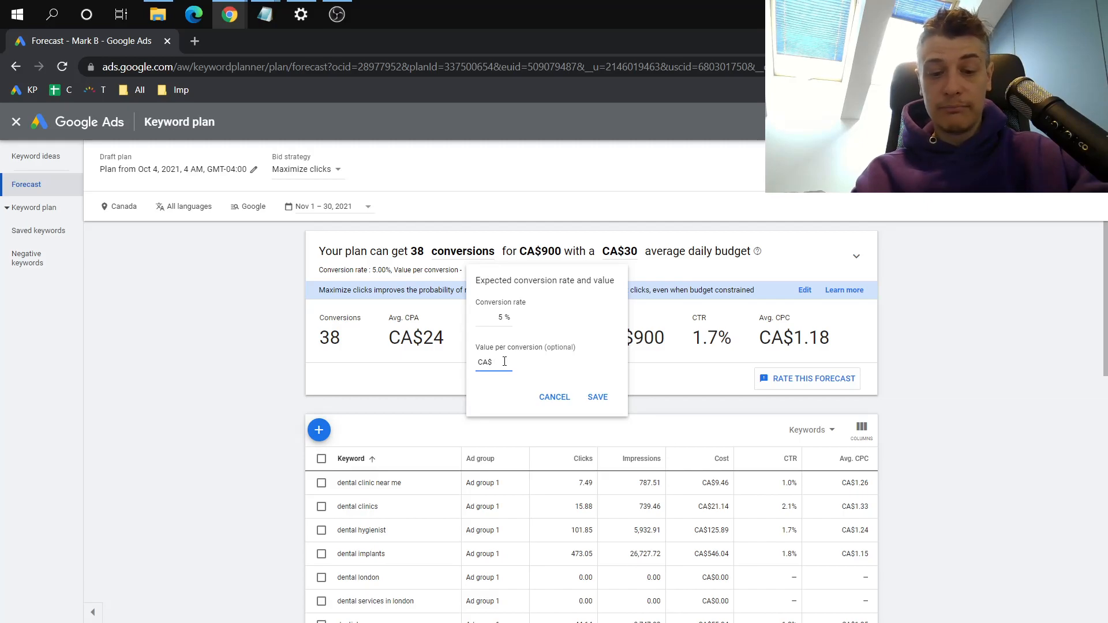
{"action": "type", "text": "1500"}
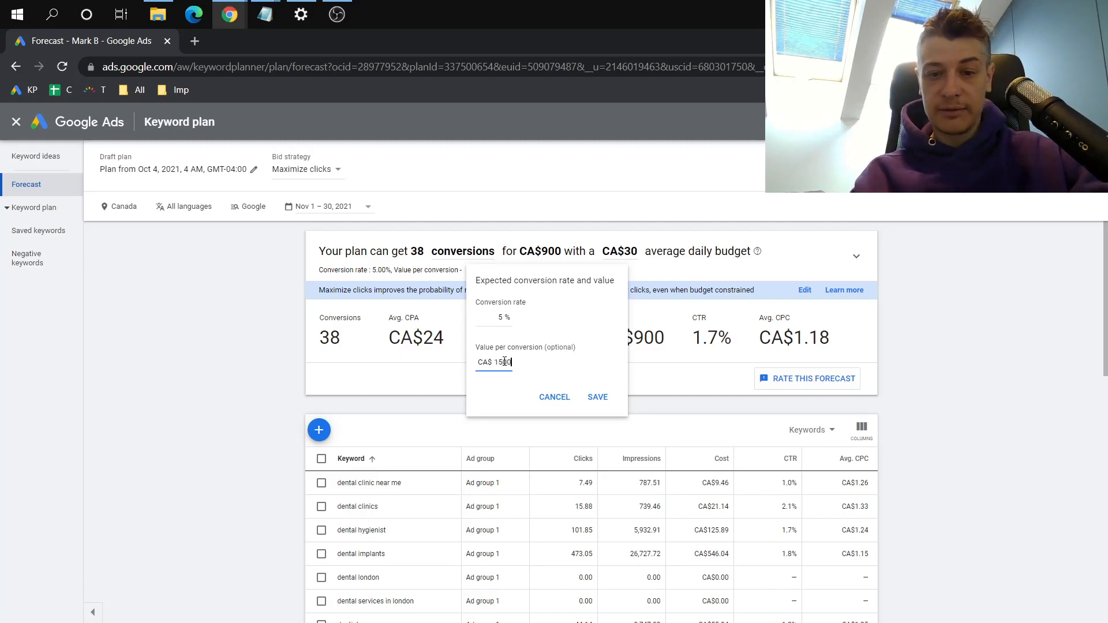
{"action": "left_click", "coordinate": [598, 397]}
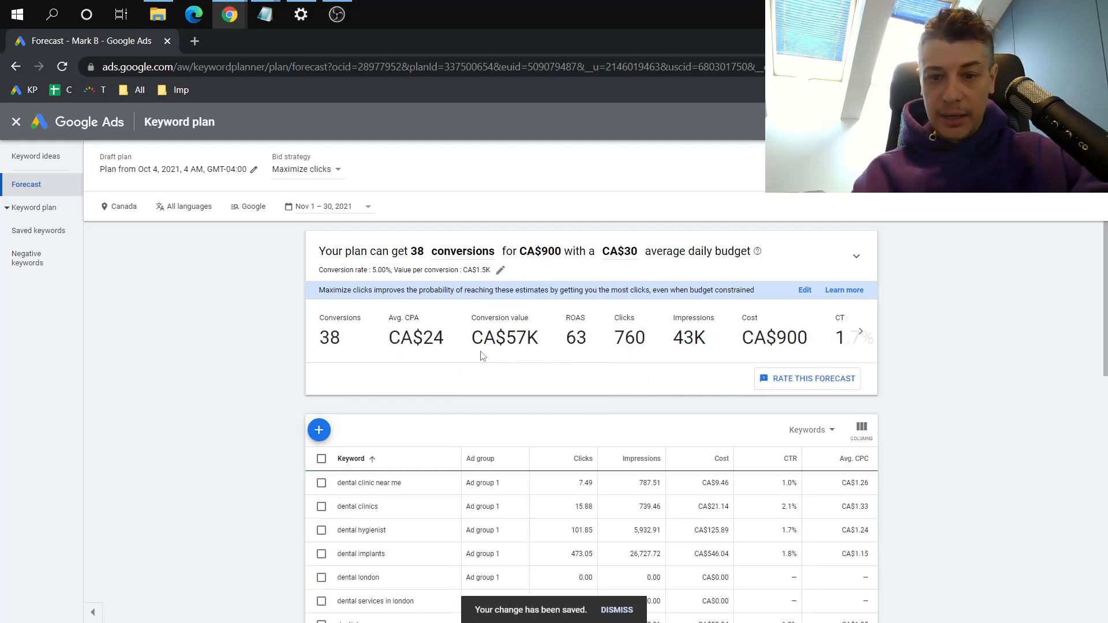
{"action": "double_click", "coordinate": [580, 339]}
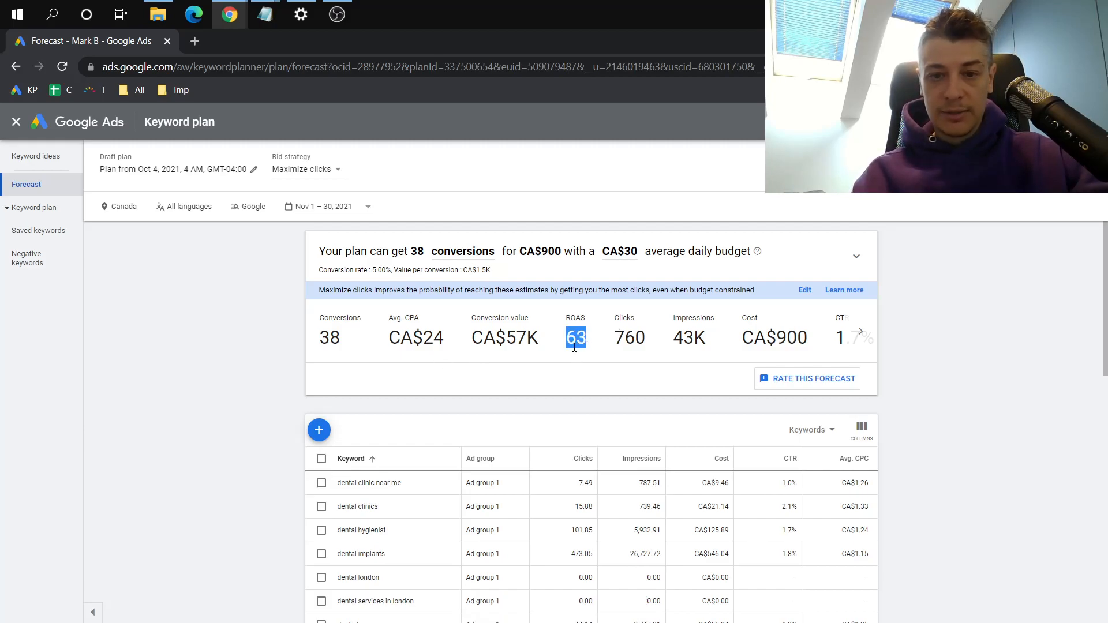
{"action": "left_click", "coordinate": [564, 368]}
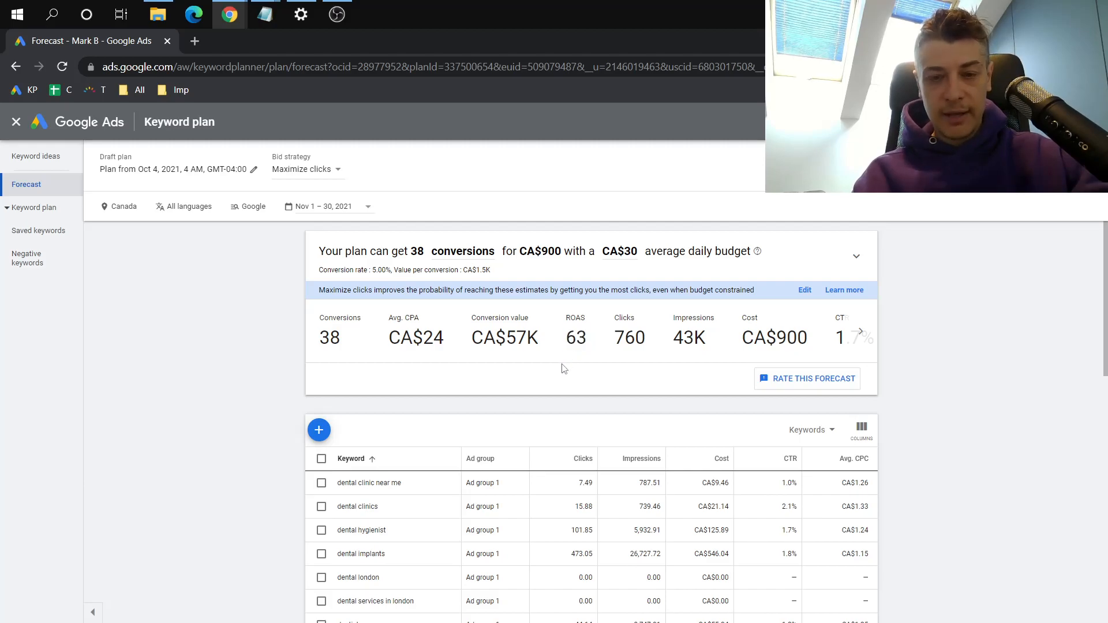
Sort the plan's keyword forecasts by clicks from highest to lowest and check the average CPC of "dental implants"
{"action": "scroll", "coordinate": [564, 368], "scroll_direction": "down", "scroll_amount": 2}
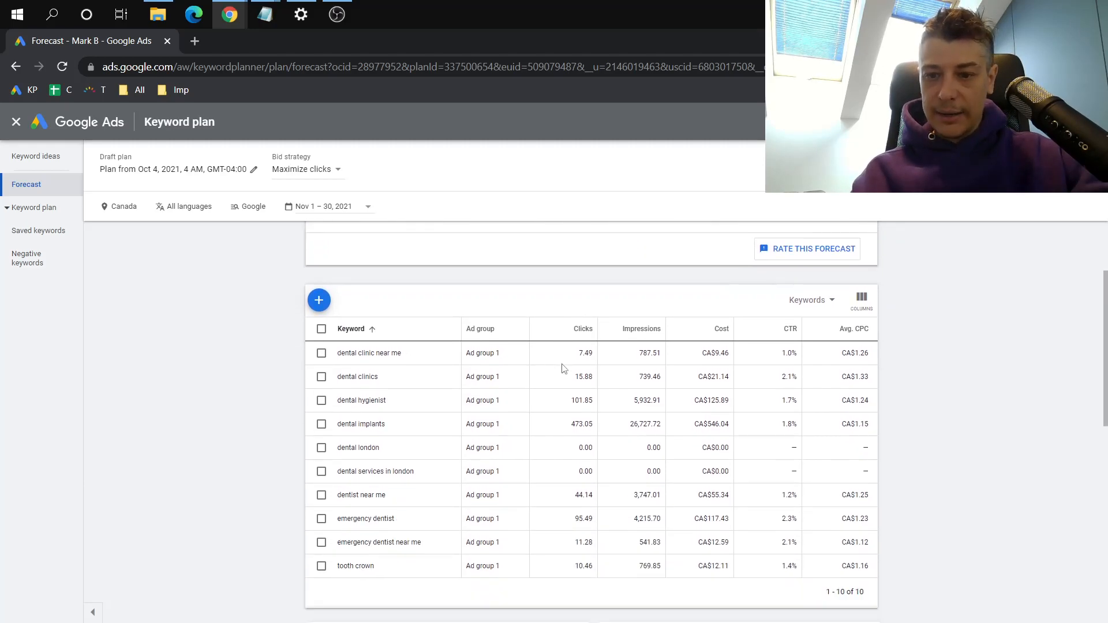
{"action": "scroll", "coordinate": [564, 368], "scroll_direction": "down", "scroll_amount": 1}
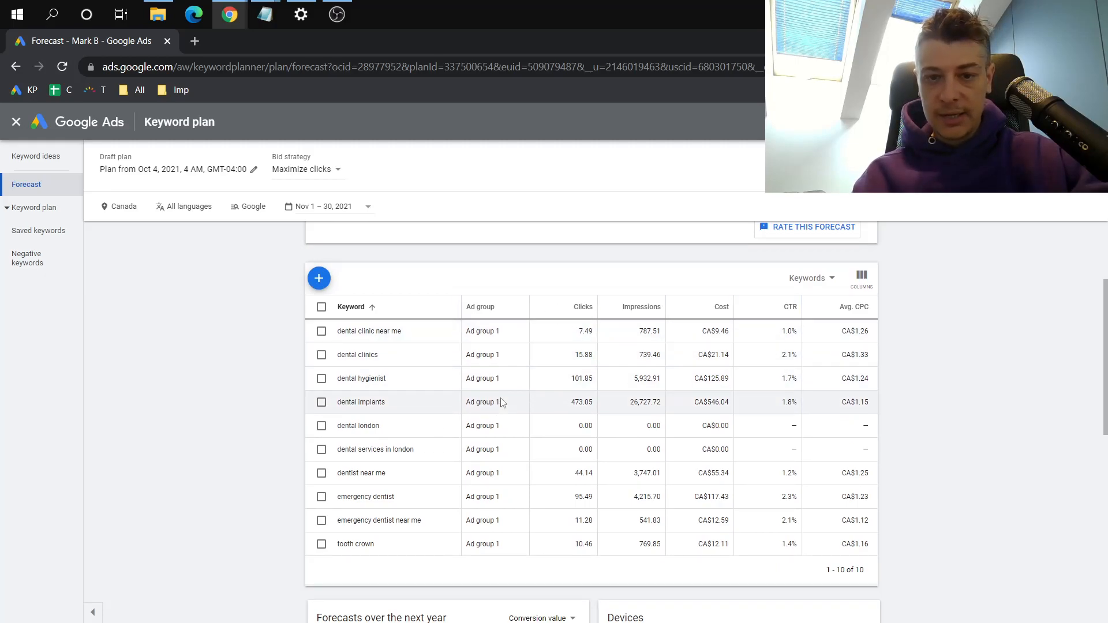
{"action": "scroll", "coordinate": [502, 403], "scroll_direction": "up", "scroll_amount": 2}
{"action": "left_click", "coordinate": [551, 407]}
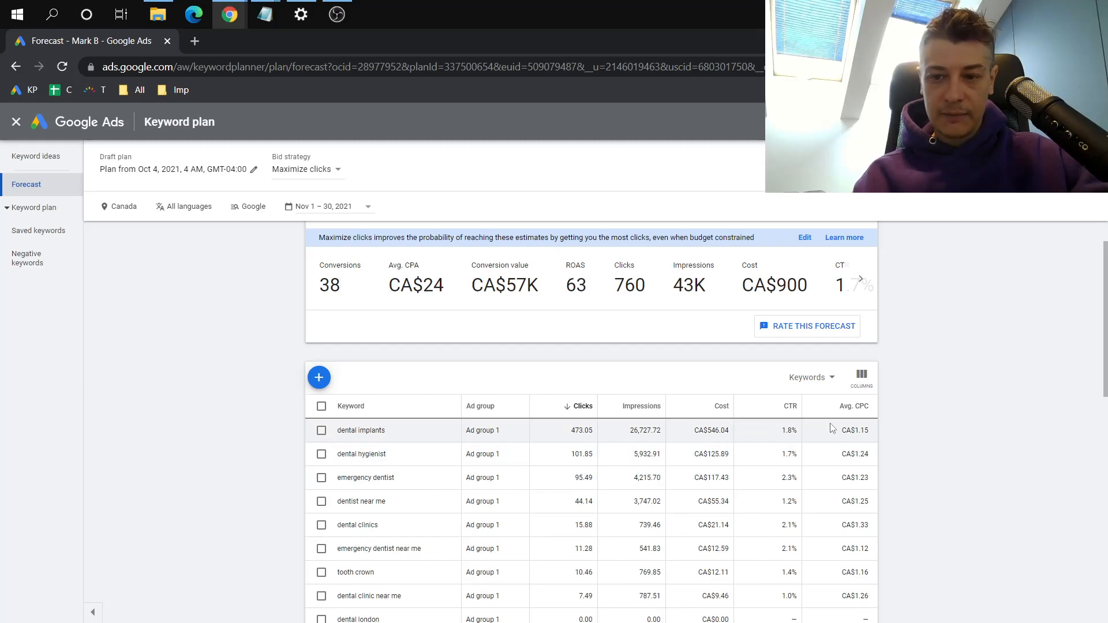
{"action": "left_click_drag", "start_coordinate": [840, 430], "coordinate": [872, 434]}
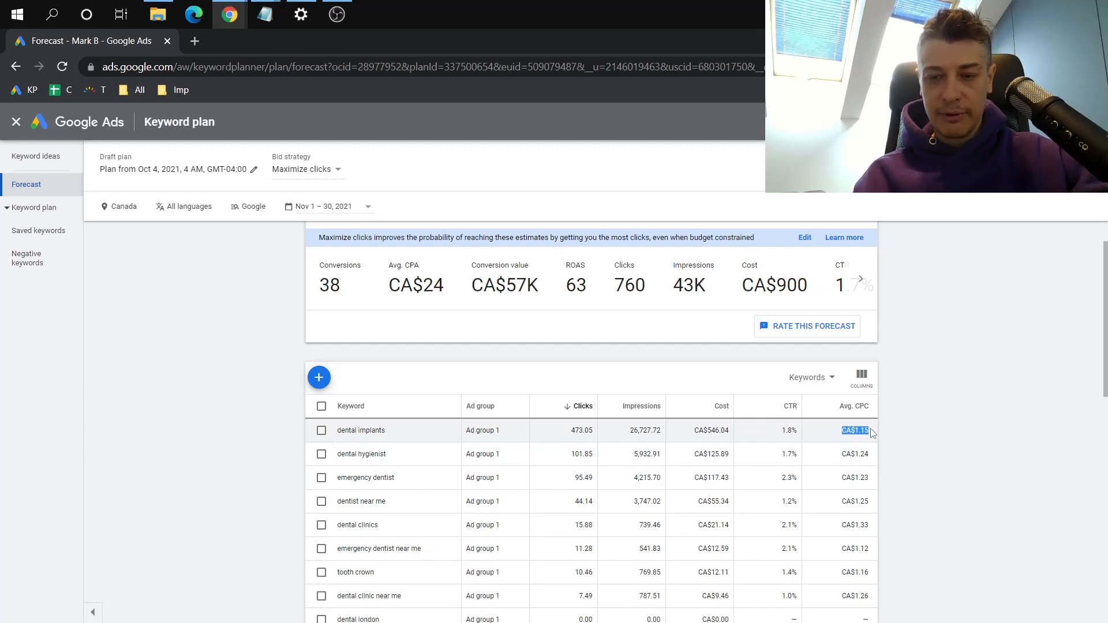
{"action": "double_click", "coordinate": [859, 434]}
{"action": "left_click", "coordinate": [885, 437]}
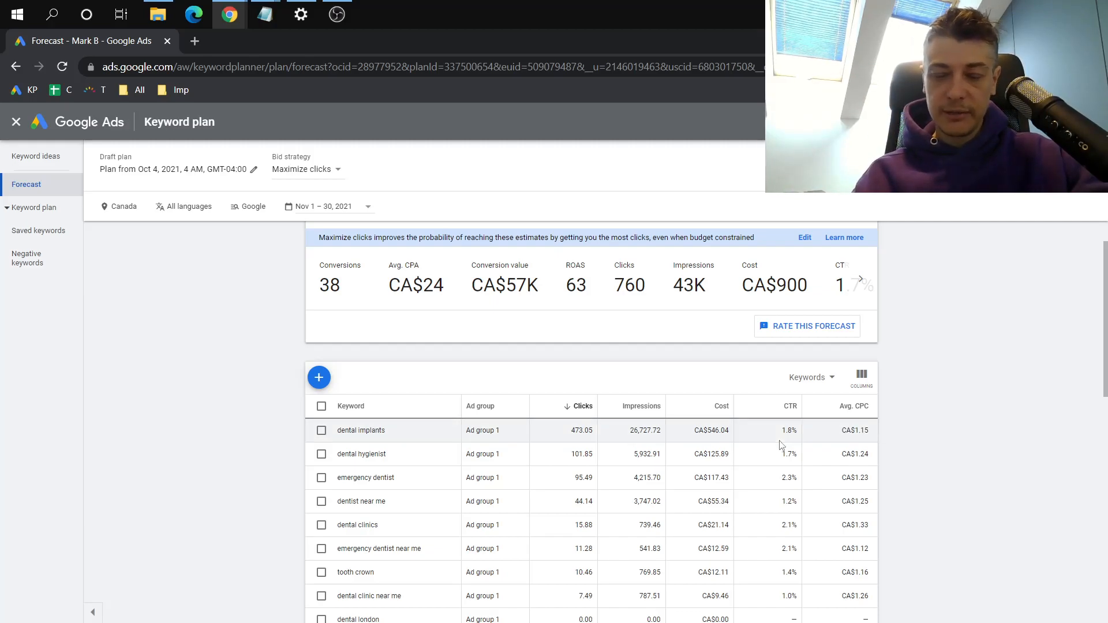
Examine the number of conversions forecast for the whole plan in the forecast summary
{"action": "scroll", "coordinate": [951, 438], "scroll_direction": "up", "scroll_amount": 1}
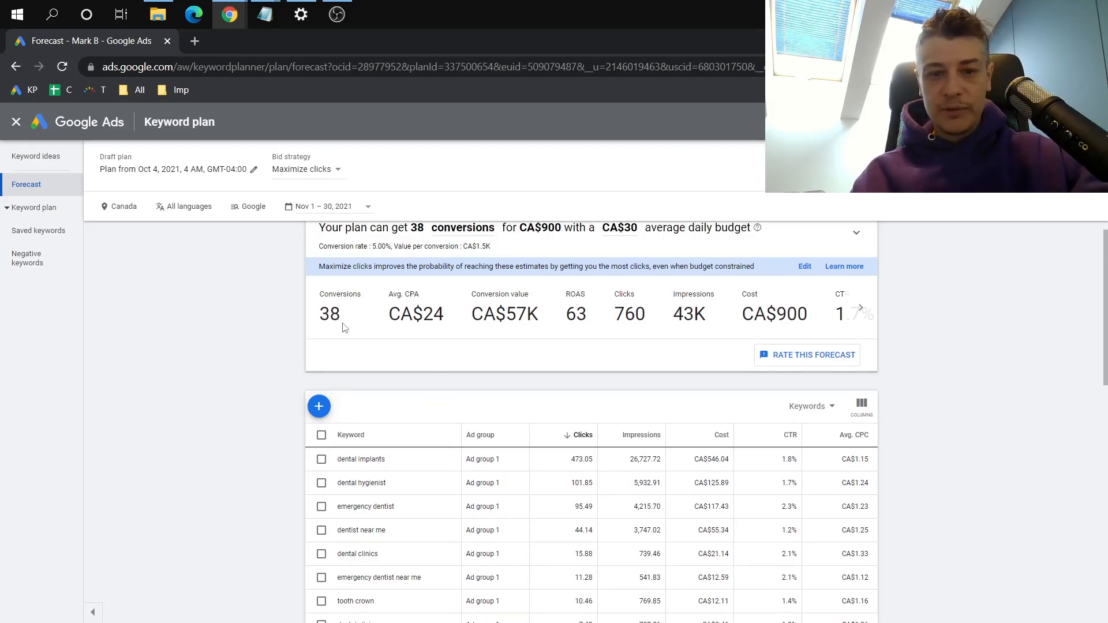
{"action": "double_click", "coordinate": [330, 312]}
{"action": "left_click", "coordinate": [386, 319]}
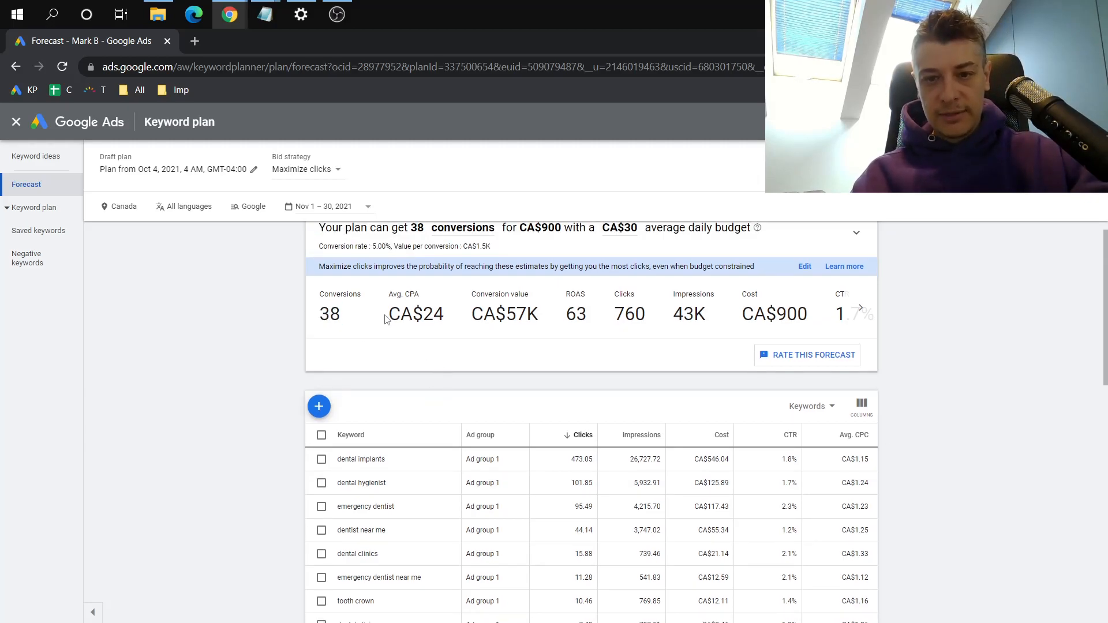
{"action": "scroll", "coordinate": [387, 319], "scroll_direction": "up", "scroll_amount": 1}
{"action": "double_click", "coordinate": [333, 337]}
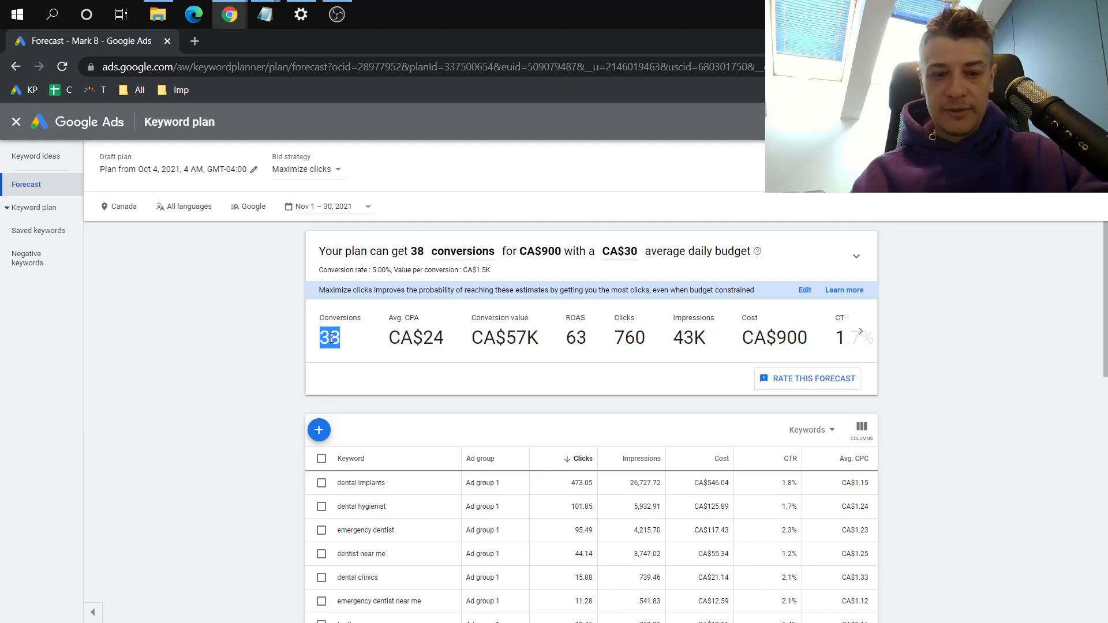
{"action": "left_click", "coordinate": [371, 359]}
Switch to the Windows Calculator and divide the 38 forecast conversions by 6
{"action": "key", "text": "super"}
{"action": "type", "text": "cal"}
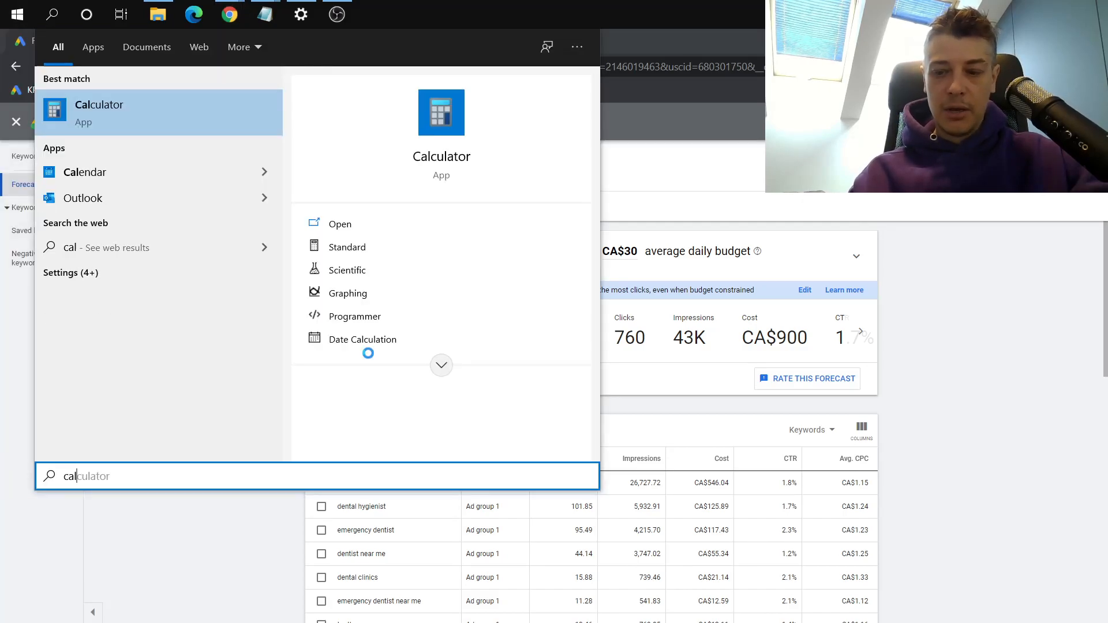
{"action": "key", "text": "Return"}
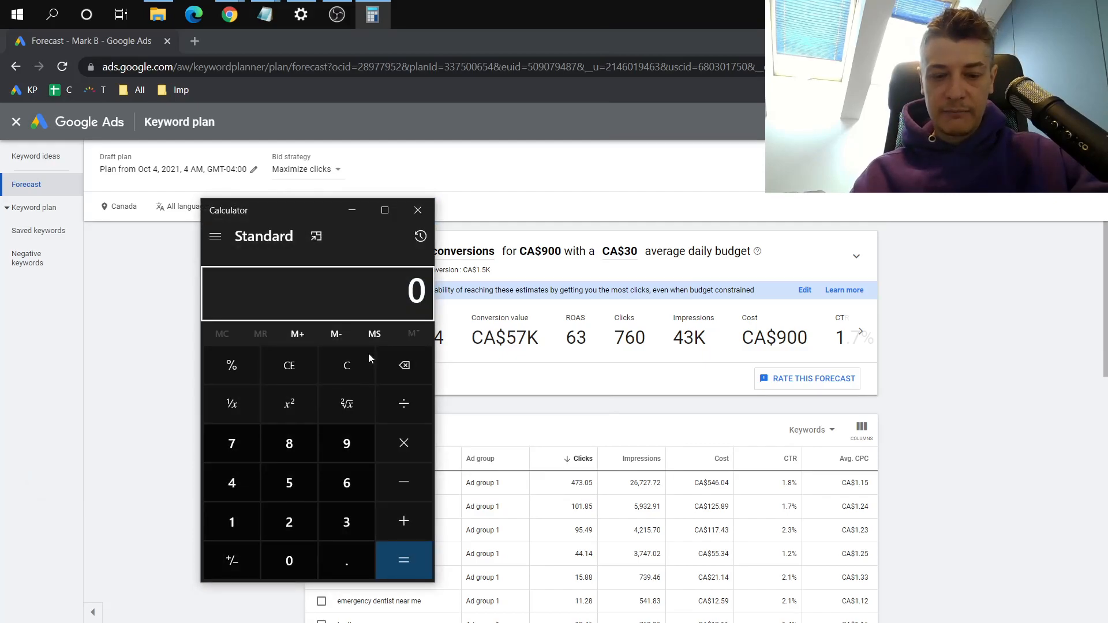
{"action": "type", "text": "38"}
{"action": "key", "text": "slash"}
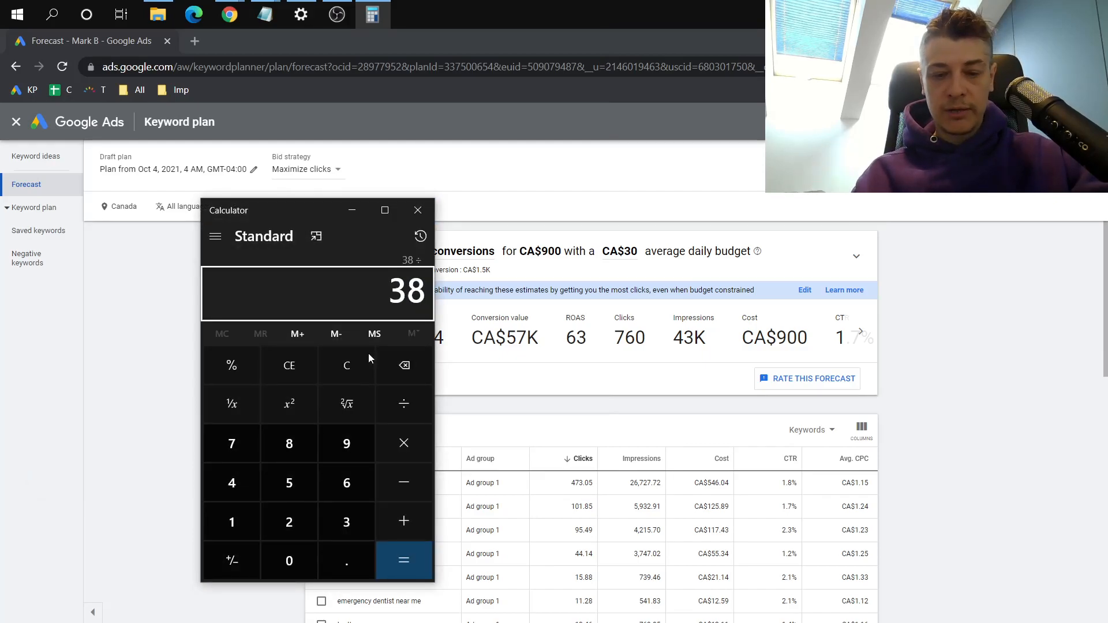
{"action": "type", "text": "6"}
{"action": "key", "text": "Return"}
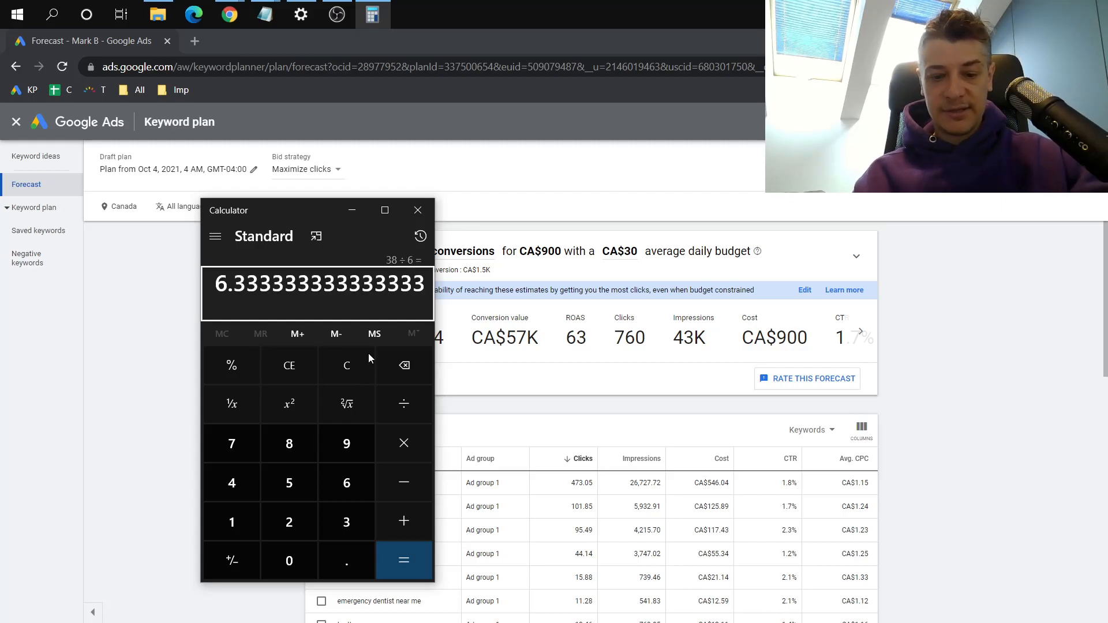
Multiply the quotient by the 1500 value per conversion, read the product and close the calculator
{"action": "key", "text": "asterisk"}
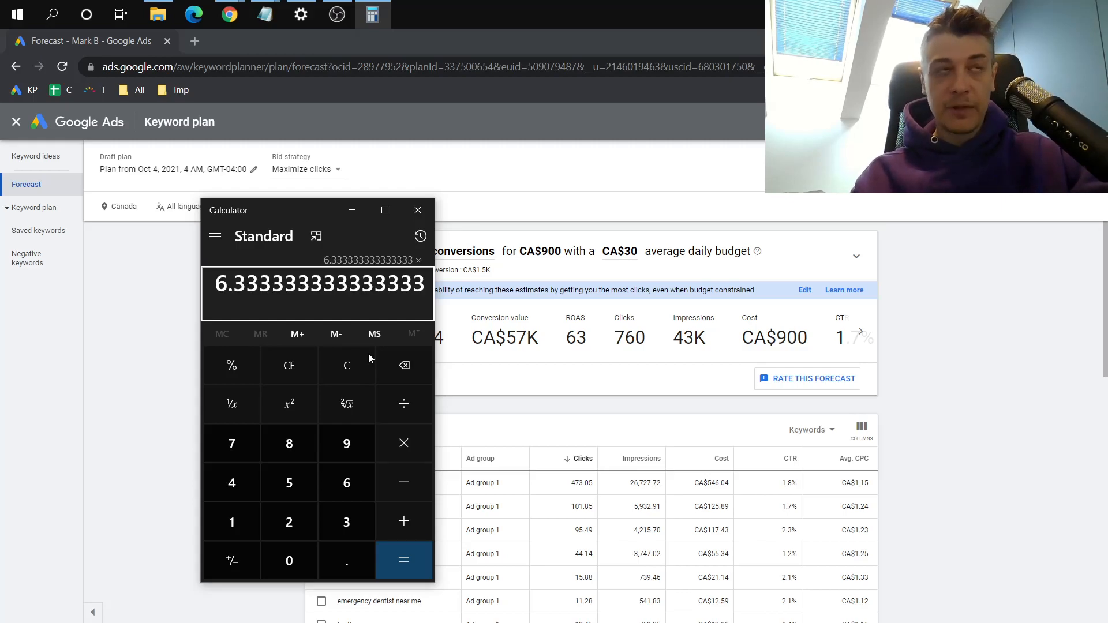
{"action": "type", "text": "1500"}
{"action": "key", "text": "Return"}
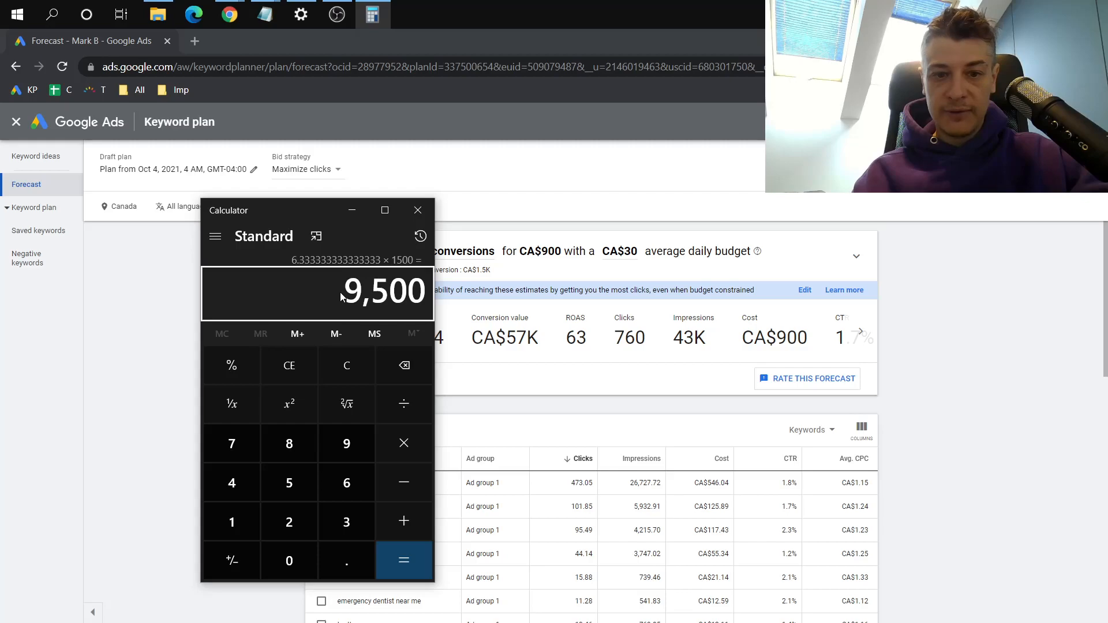
{"action": "left_click", "coordinate": [421, 210]}
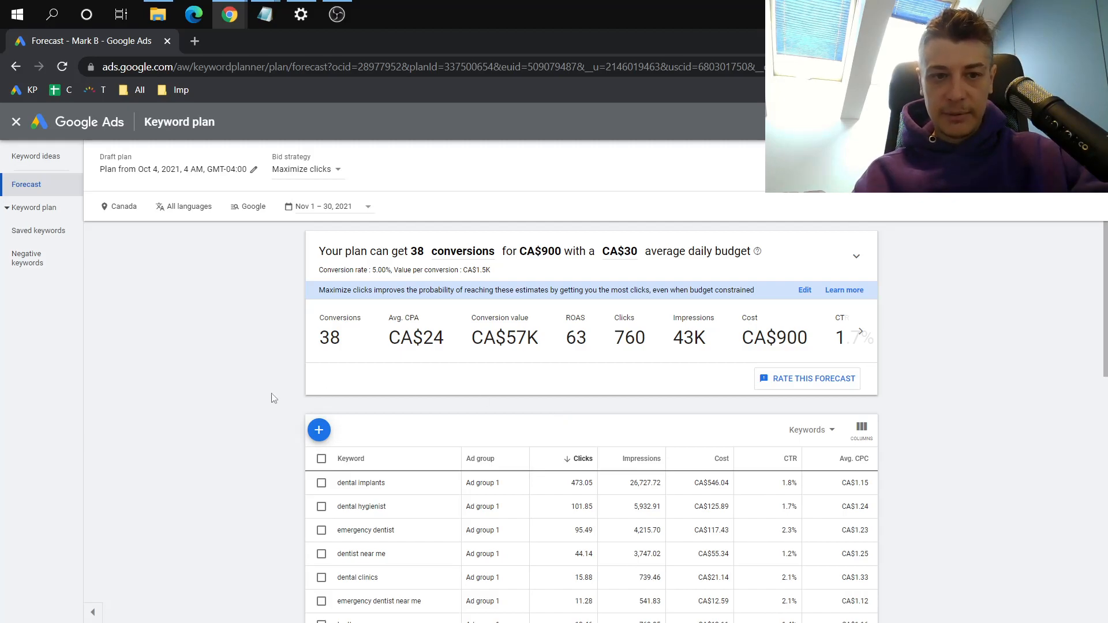
Replace Canada with London, England, United Kingdom as the plan's target location and check the forecast conversions
{"action": "left_click", "coordinate": [137, 206]}
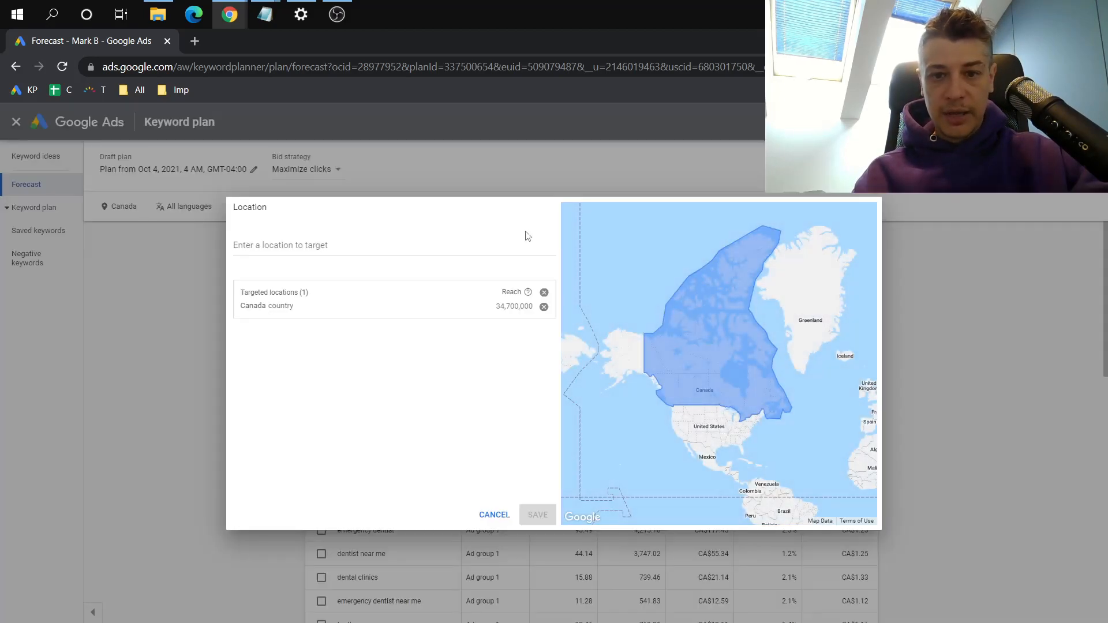
{"action": "left_click", "coordinate": [544, 306]}
{"action": "left_click", "coordinate": [470, 242]}
{"action": "type", "text": "london"}
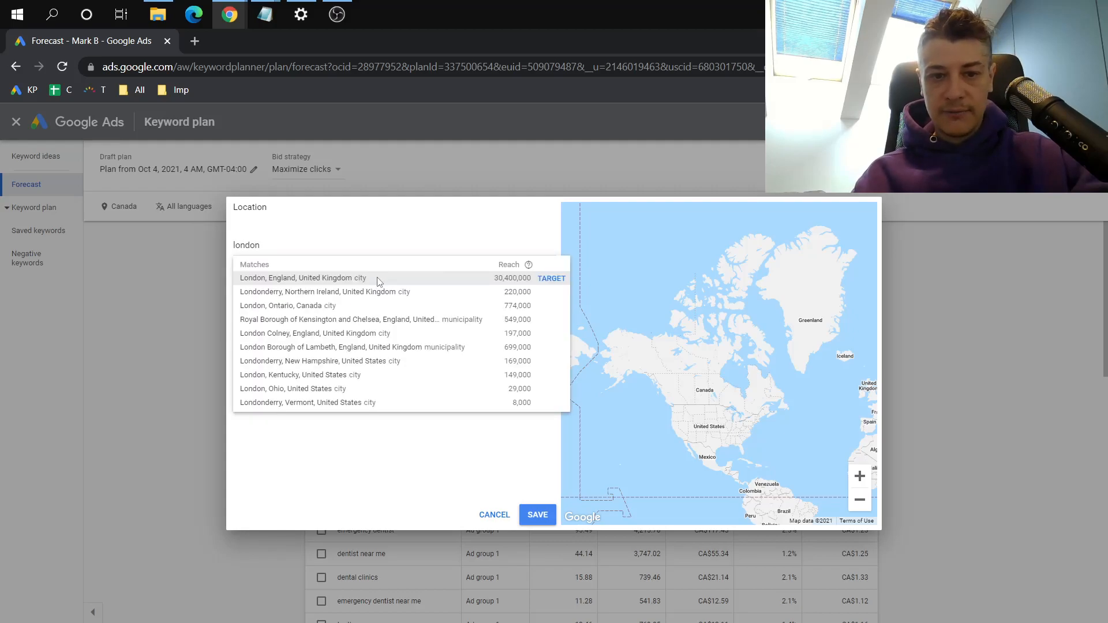
{"action": "left_click", "coordinate": [383, 278]}
{"action": "left_click", "coordinate": [537, 515]}
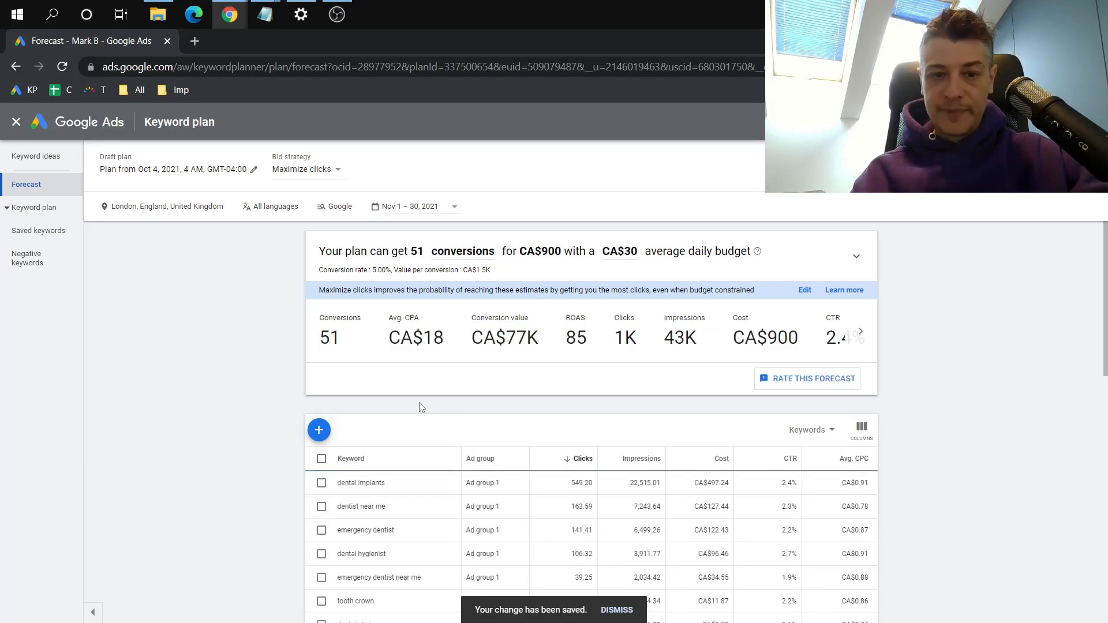
{"action": "double_click", "coordinate": [327, 337]}
{"action": "left_click", "coordinate": [343, 351]}
{"action": "left_click", "coordinate": [343, 351]}
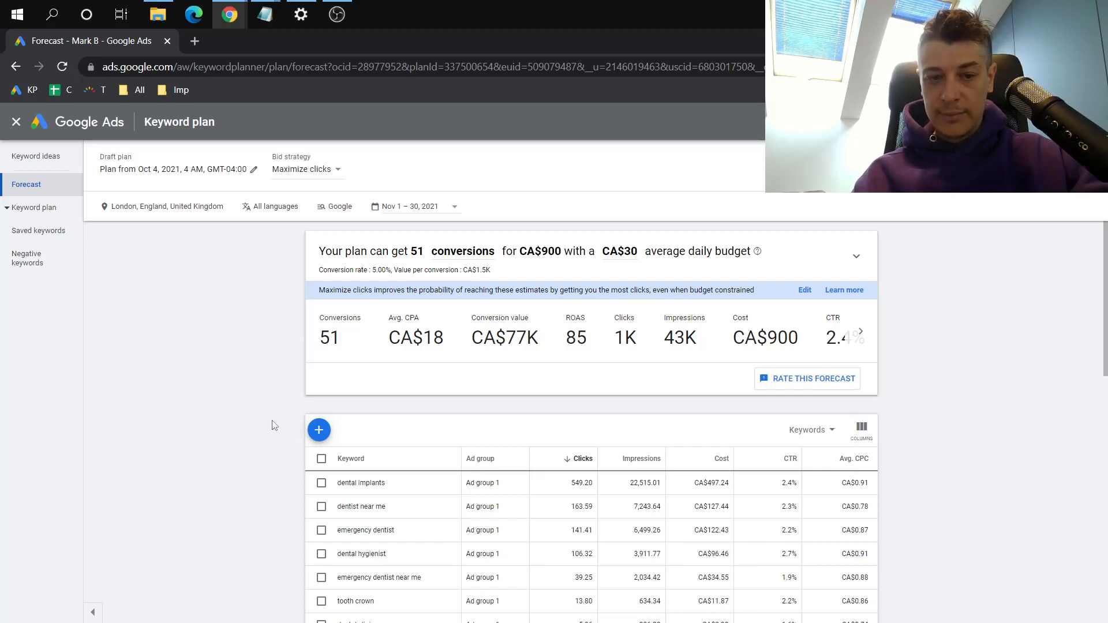
Change the plan's bid strategy to Manual CPC and apply it
{"action": "left_click", "coordinate": [313, 171]}
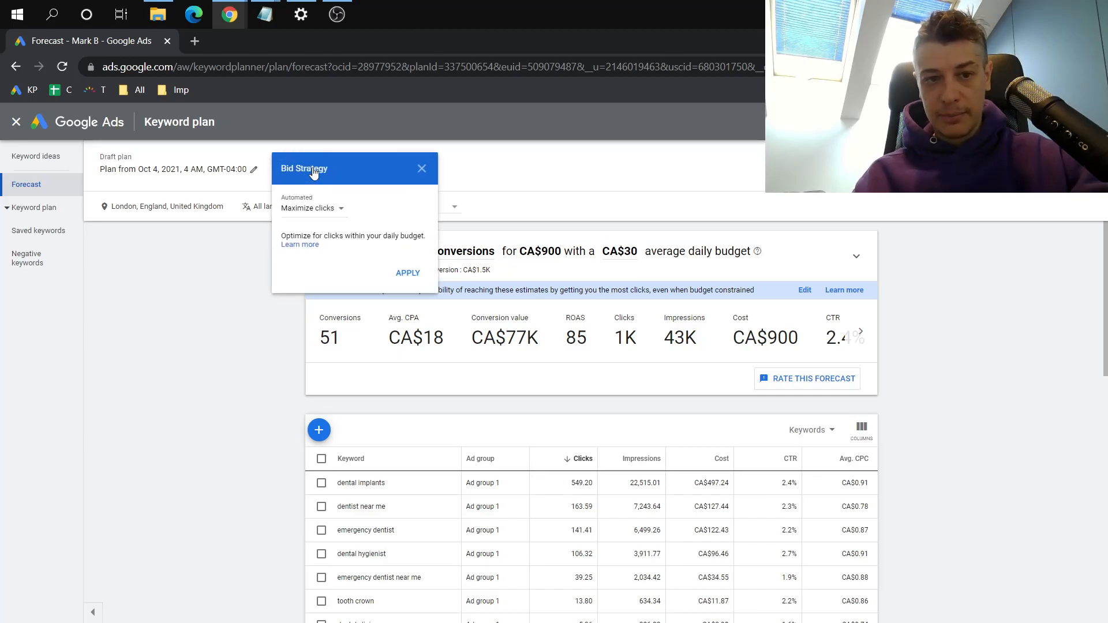
{"action": "left_click", "coordinate": [309, 209]}
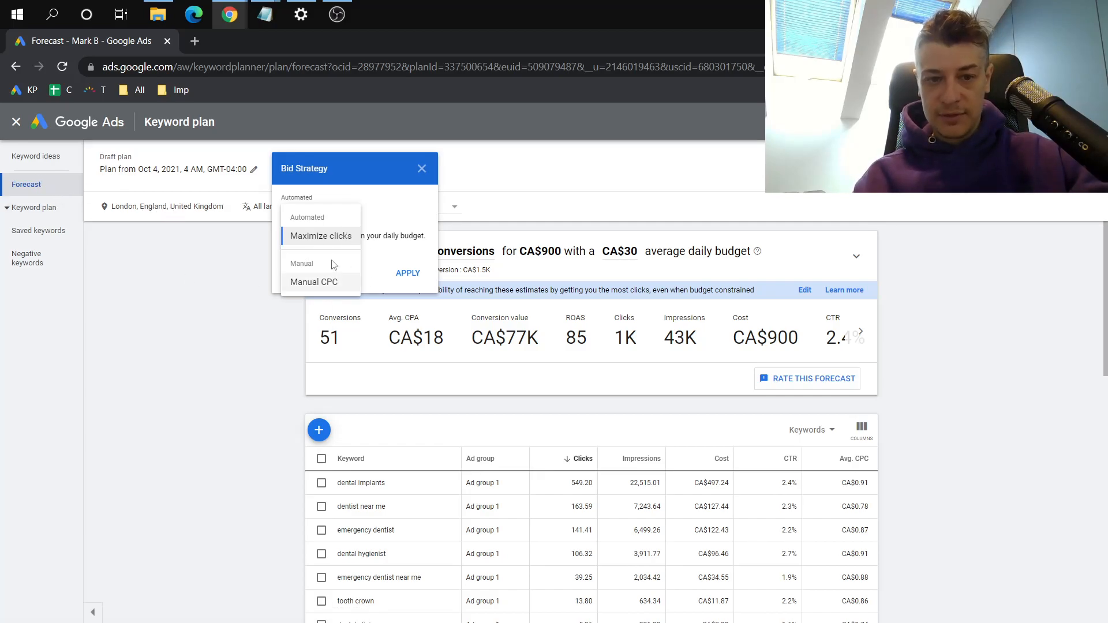
{"action": "left_click", "coordinate": [322, 291]}
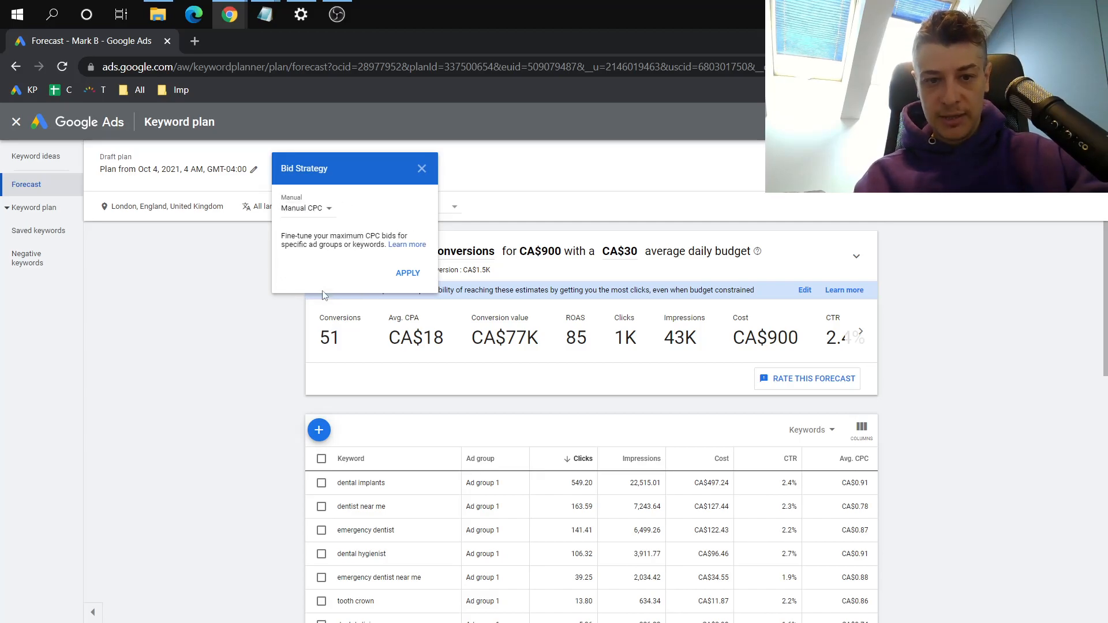
{"action": "left_click", "coordinate": [405, 274]}
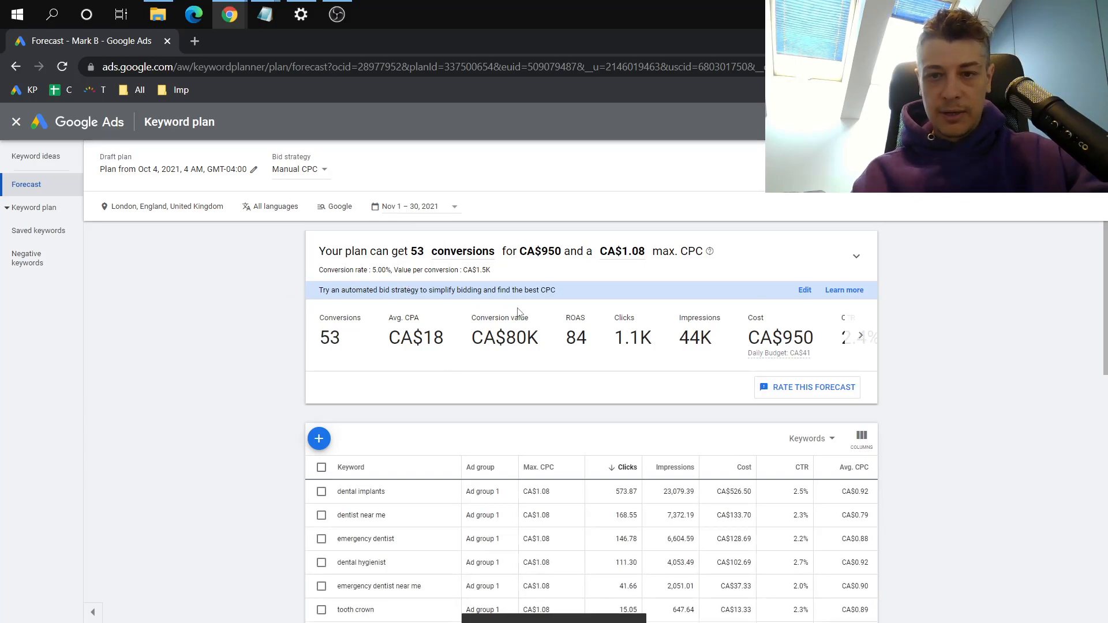
Expand the forecast chart and examine conversions and cost at different maximum CPC values along the curve
{"action": "left_click", "coordinate": [857, 257]}
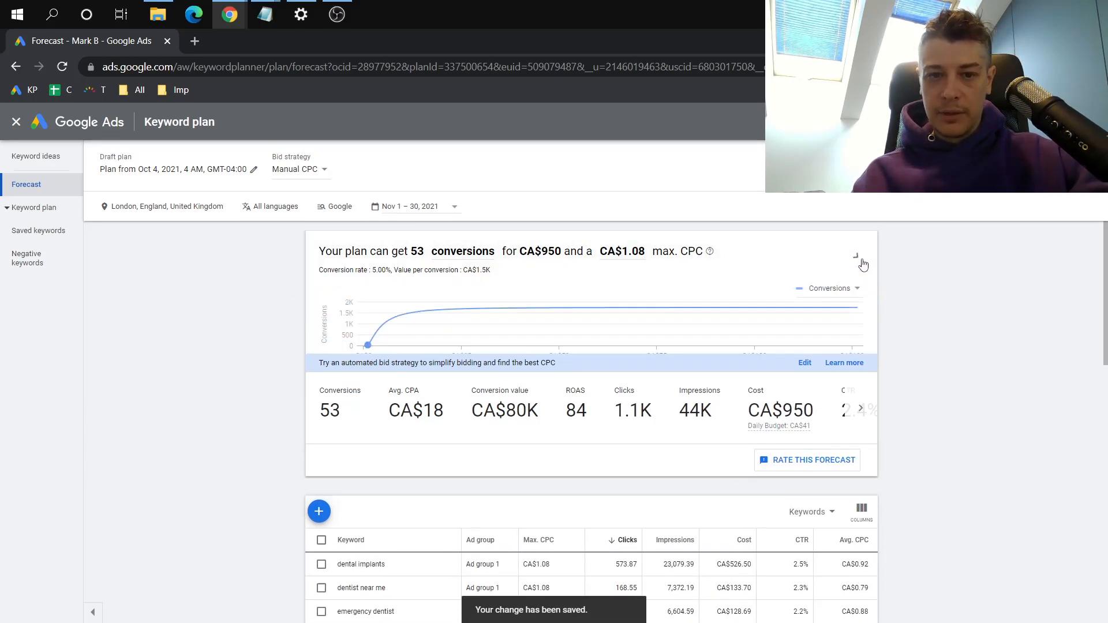
{"action": "mouse_move", "coordinate": [398, 312]}
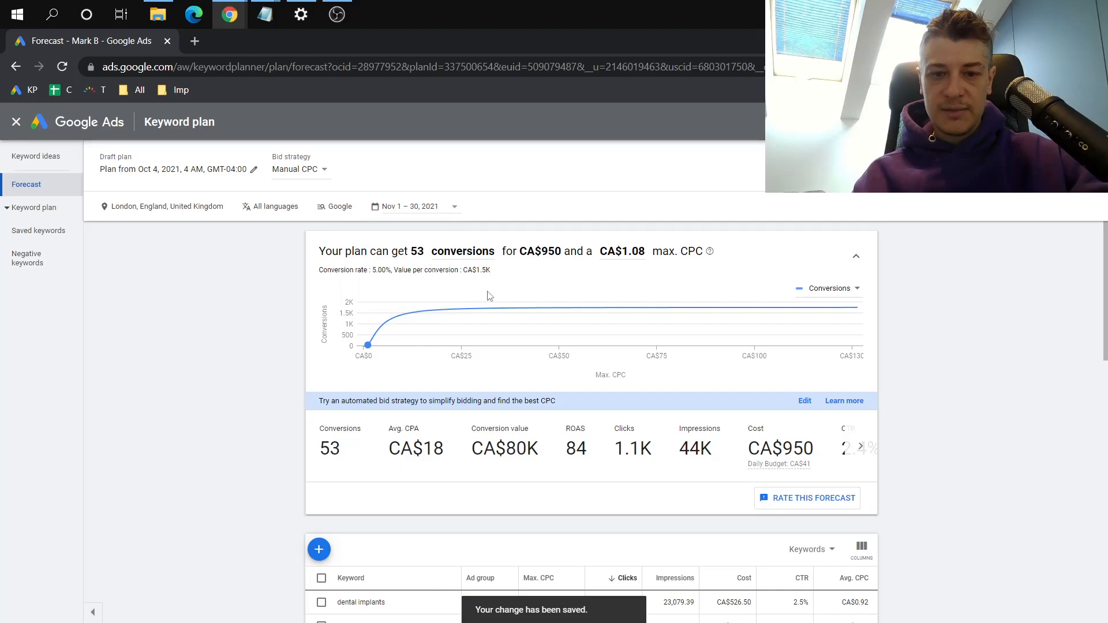
{"action": "mouse_move", "coordinate": [456, 314]}
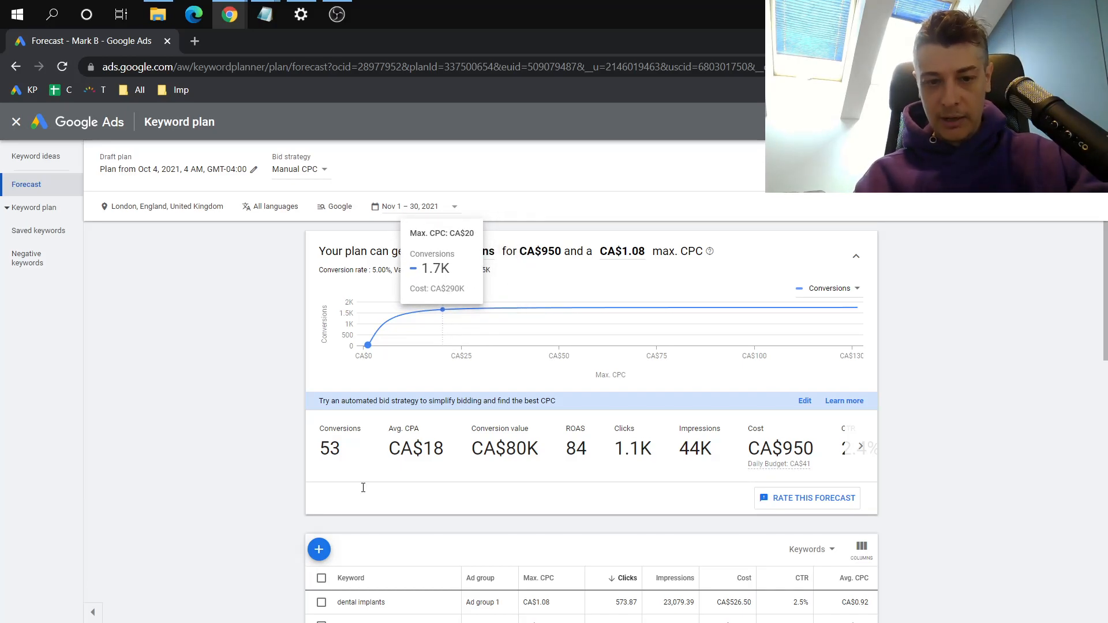
{"action": "scroll", "coordinate": [376, 473], "scroll_direction": "down", "scroll_amount": 3}
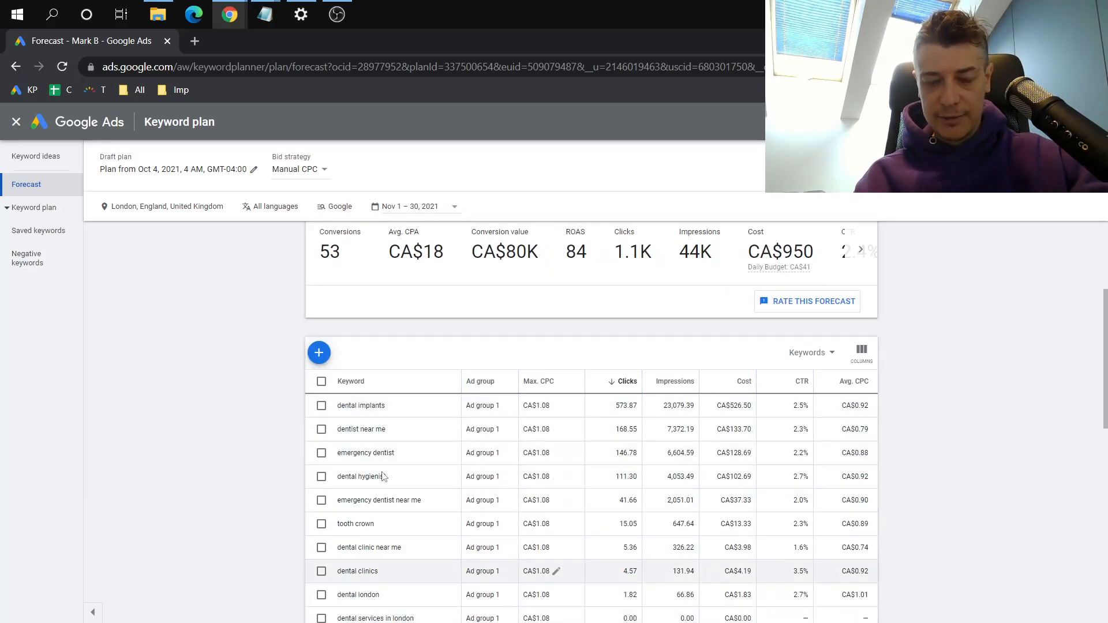
{"action": "scroll", "coordinate": [385, 495], "scroll_direction": "up", "scroll_amount": 3}
{"action": "mouse_move", "coordinate": [387, 334]}
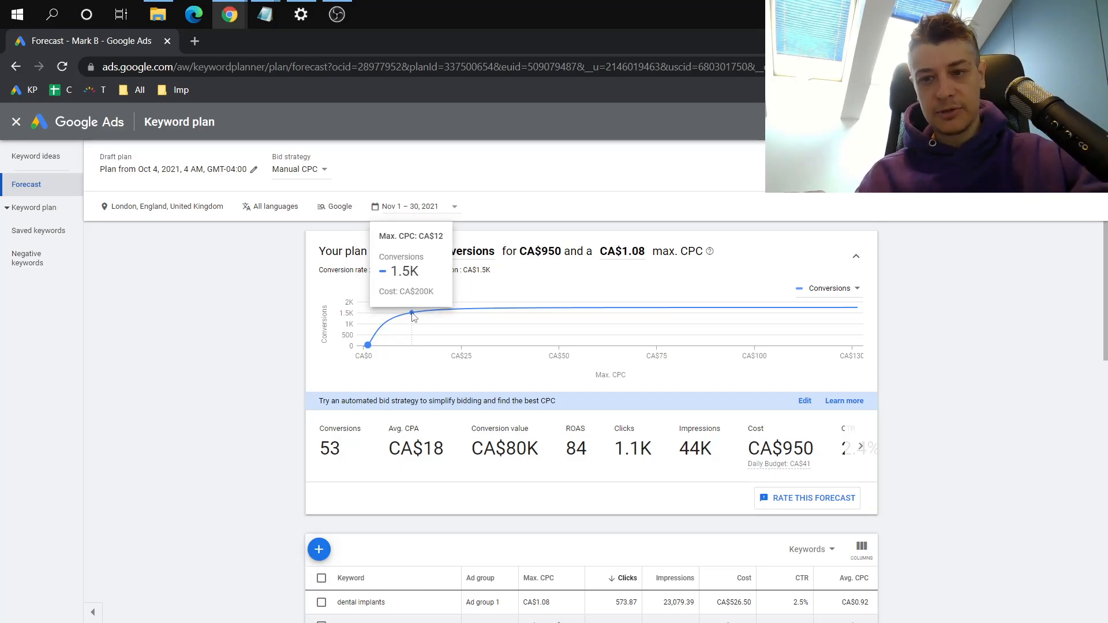
Plot ROAS against maximum CPC on the forecast chart, inspect the curve and return the chart to Conversions
{"action": "left_click", "coordinate": [829, 288]}
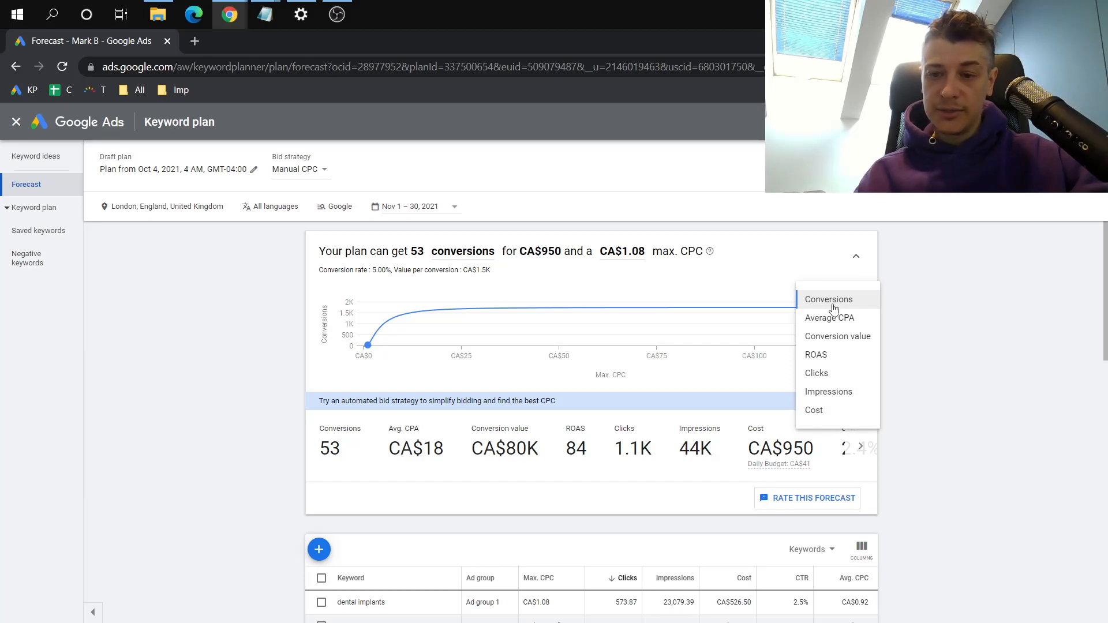
{"action": "left_click", "coordinate": [821, 358]}
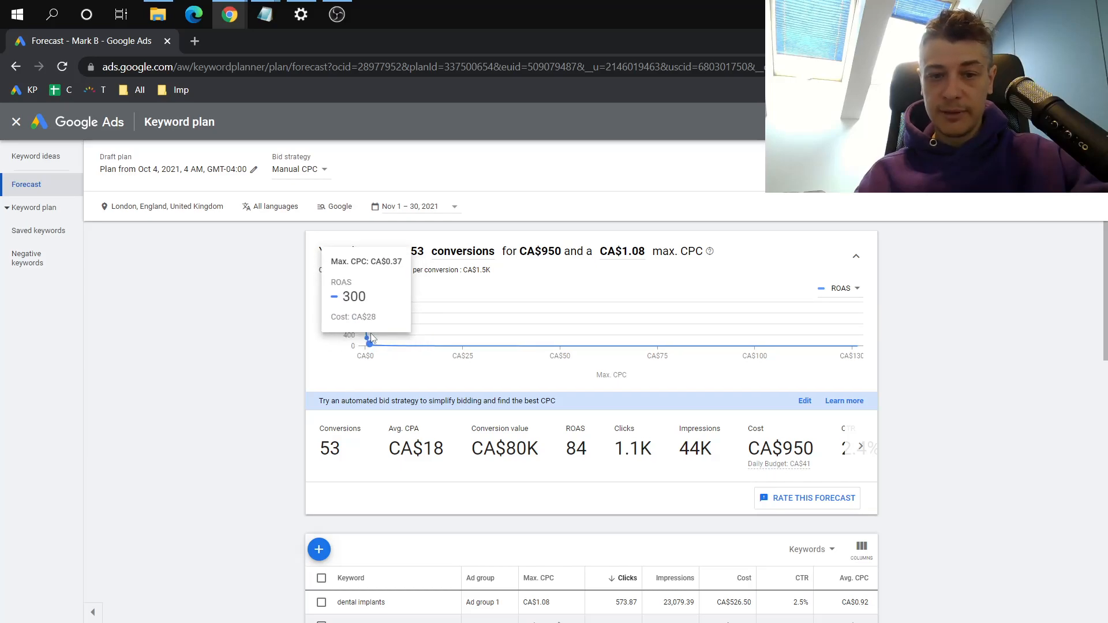
{"action": "left_click", "coordinate": [832, 290]}
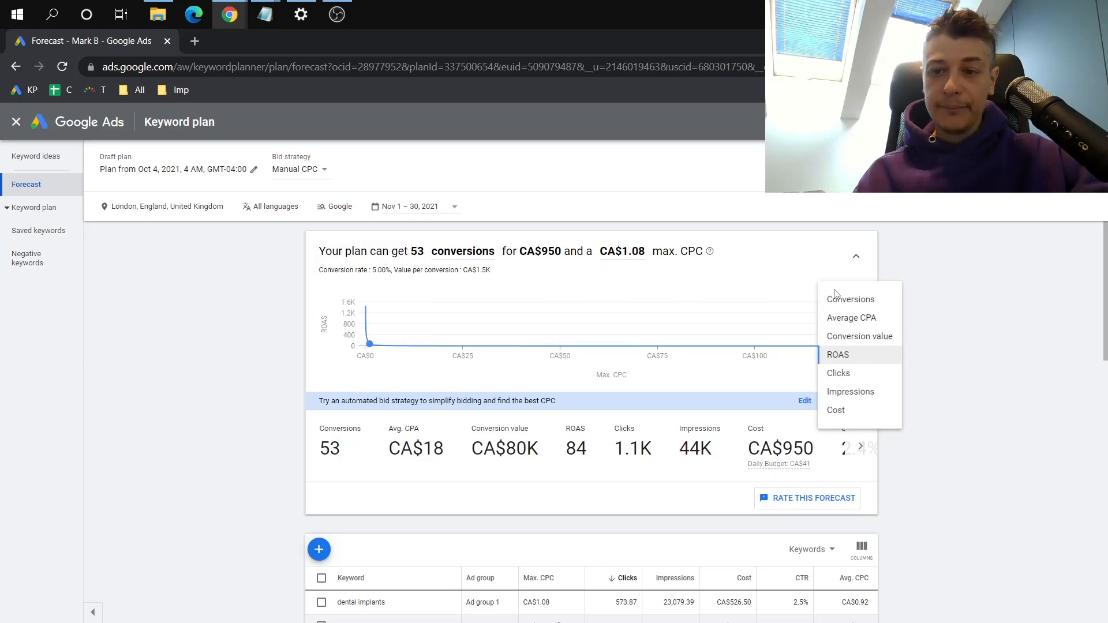
{"action": "left_click", "coordinate": [844, 307]}
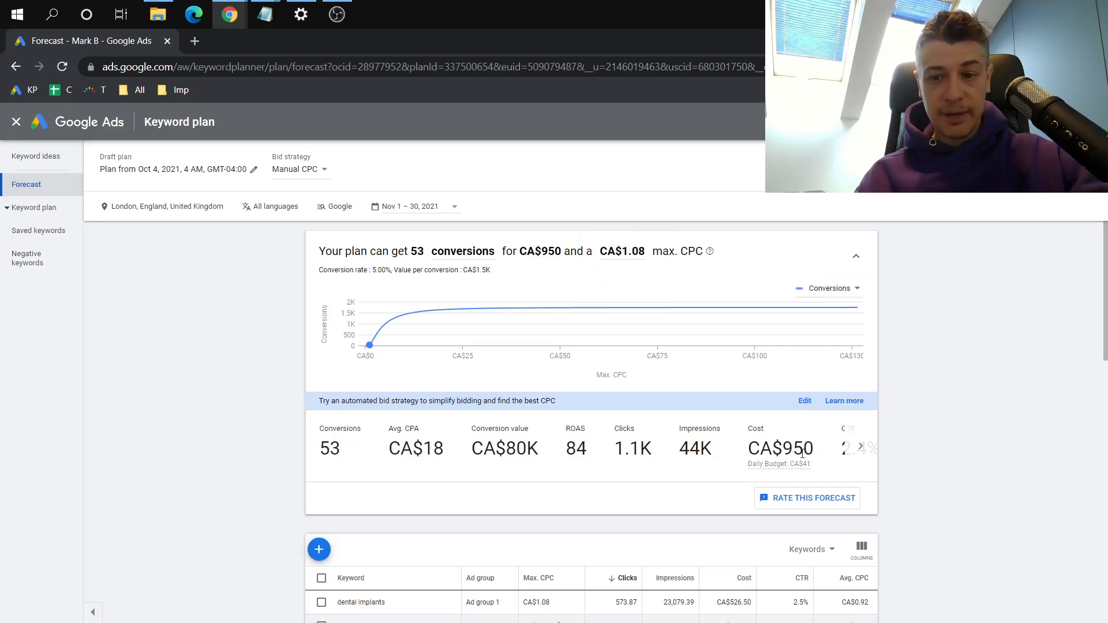
Examine the plan's total forecast cost and the forecasts of its individual keywords
{"action": "mouse_move", "coordinate": [788, 450]}
{"action": "left_mouse_down"}
{"action": "mouse_move", "coordinate": [823, 456]}
{"action": "mouse_move", "coordinate": [782, 451]}
{"action": "left_mouse_up"}
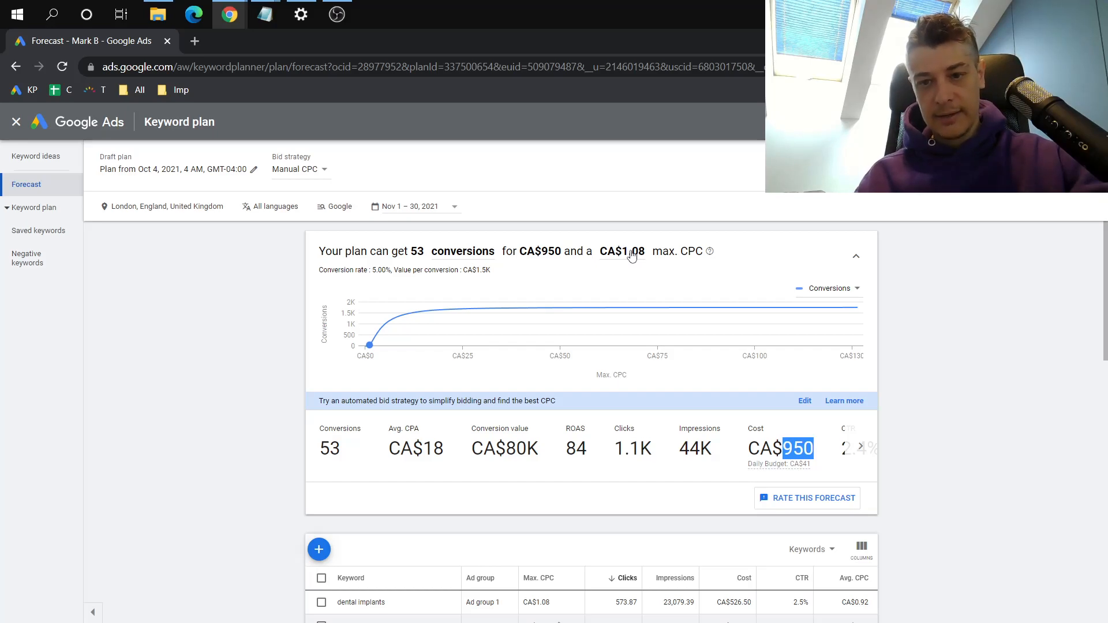
{"action": "scroll", "coordinate": [658, 372], "scroll_direction": "down", "scroll_amount": 3}
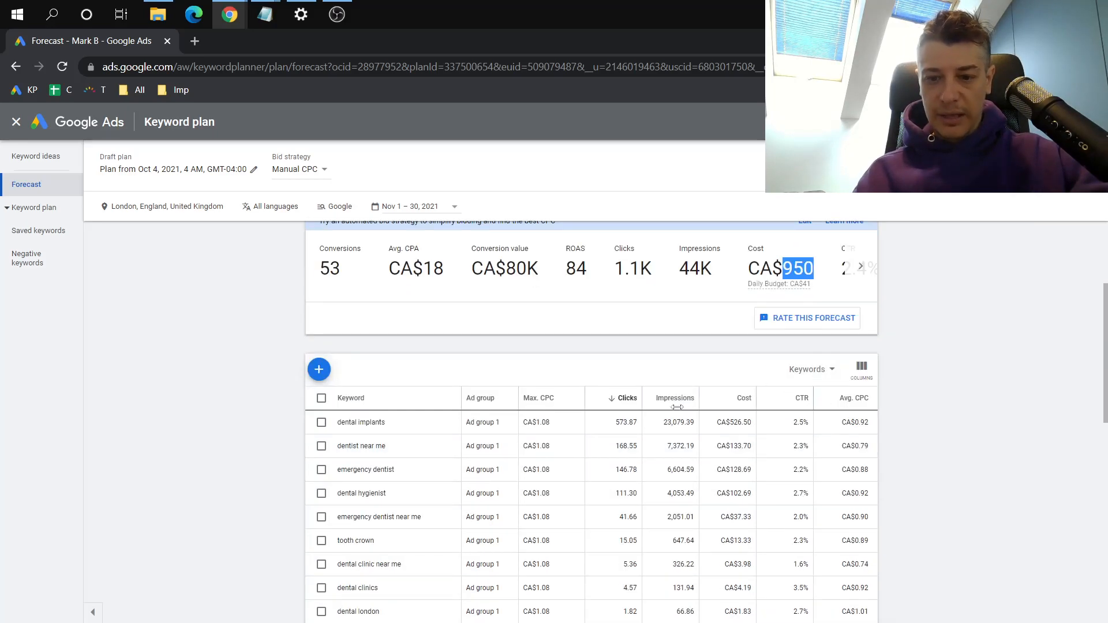
{"action": "scroll", "coordinate": [737, 473], "scroll_direction": "up", "scroll_amount": 3}
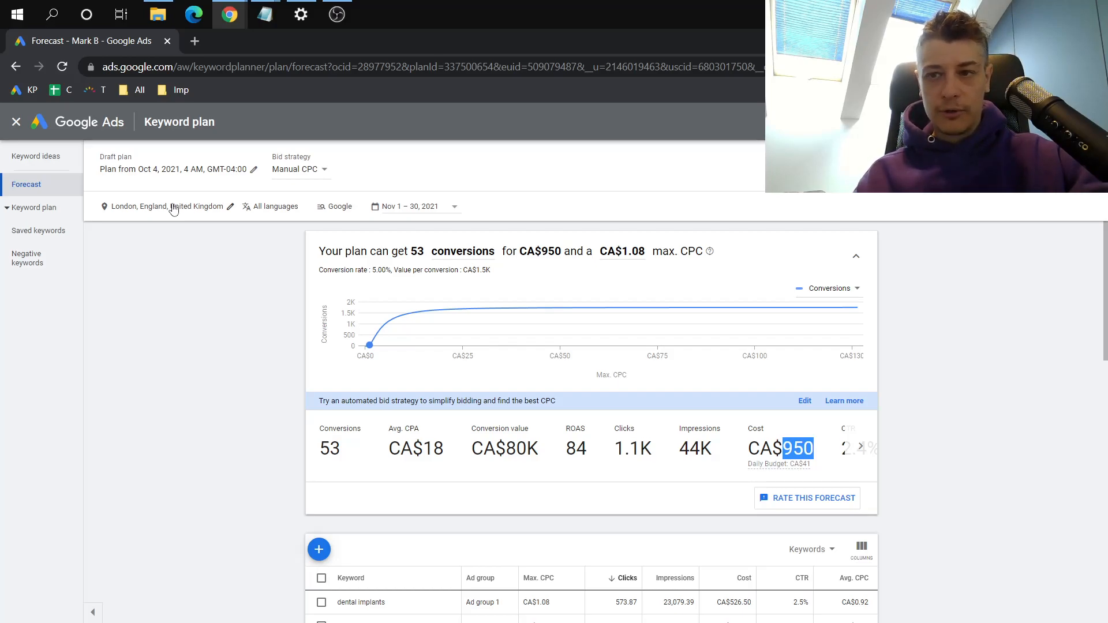
Leave the keyword plan and Keyword Planner and start a new campaign from the Campaigns page
{"action": "left_click", "coordinate": [12, 121]}
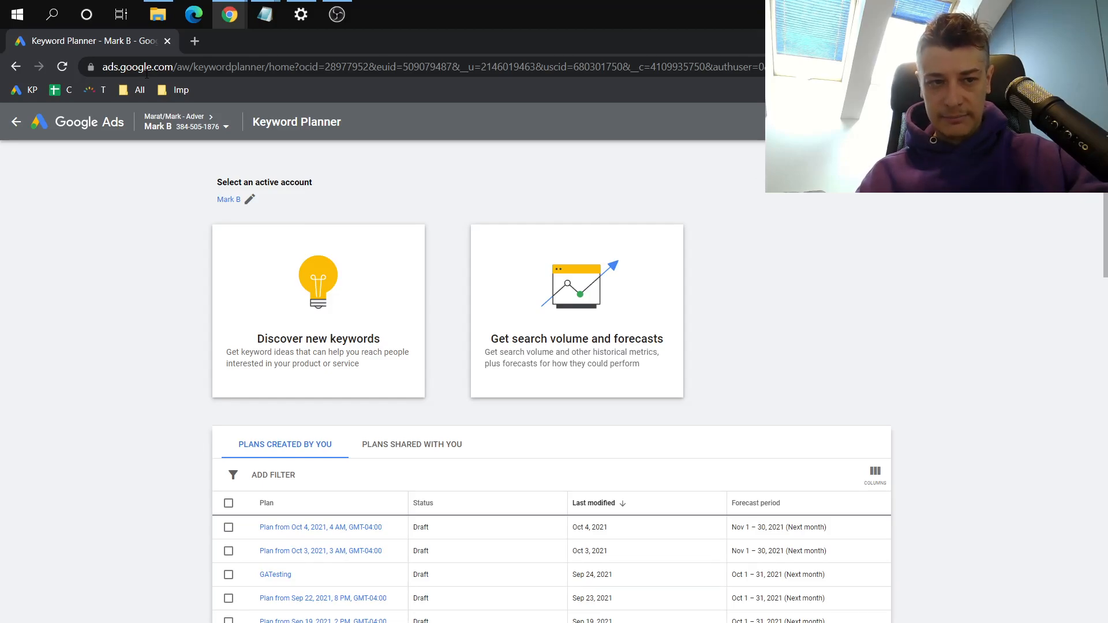
{"action": "left_click", "coordinate": [22, 134]}
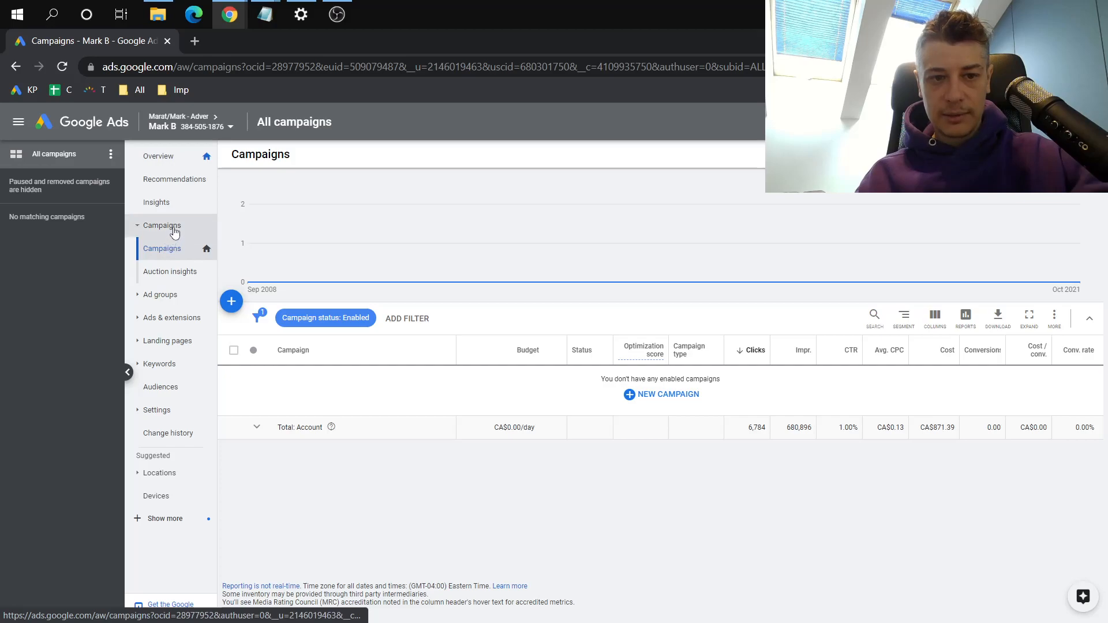
{"action": "left_click", "coordinate": [231, 302]}
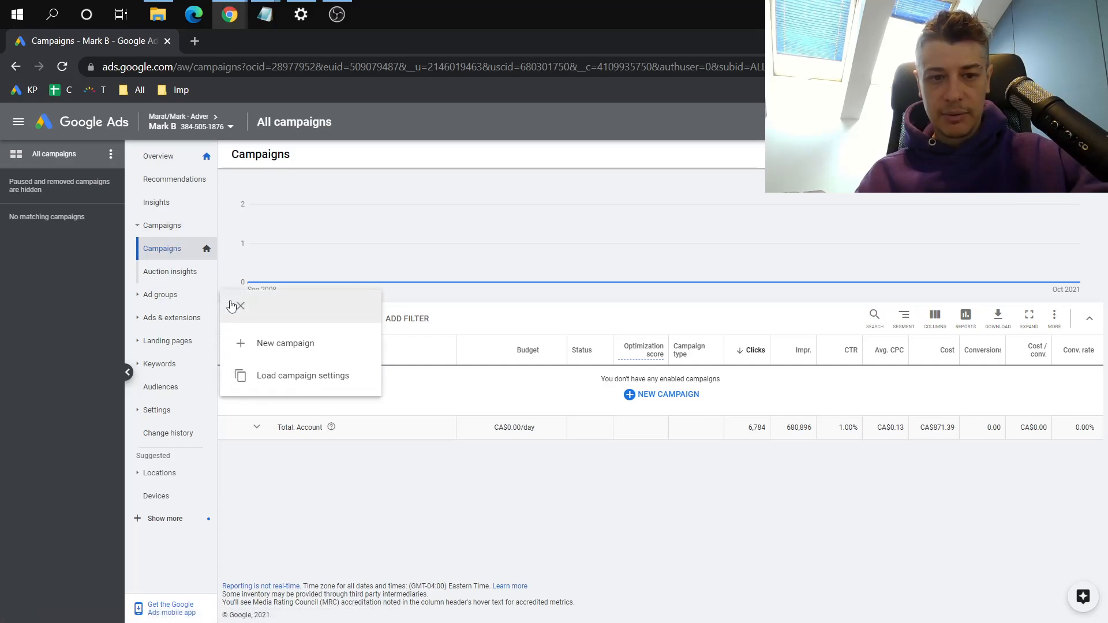
{"action": "left_click", "coordinate": [272, 343]}
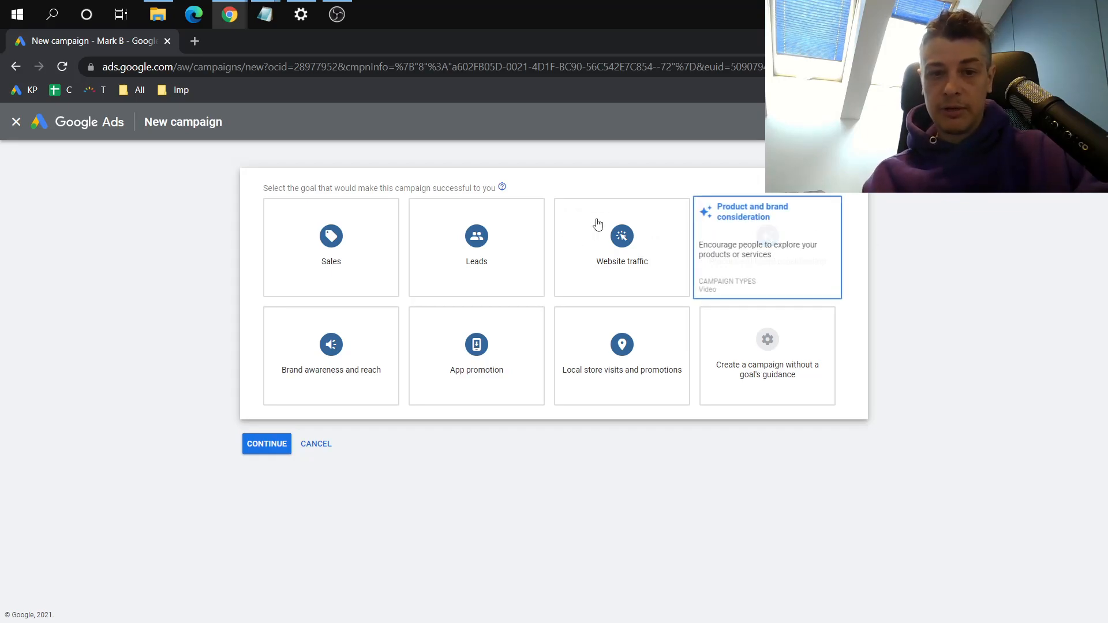
Choose Leads as the new campaign's goal and Search as its campaign type
{"action": "left_click", "coordinate": [467, 250]}
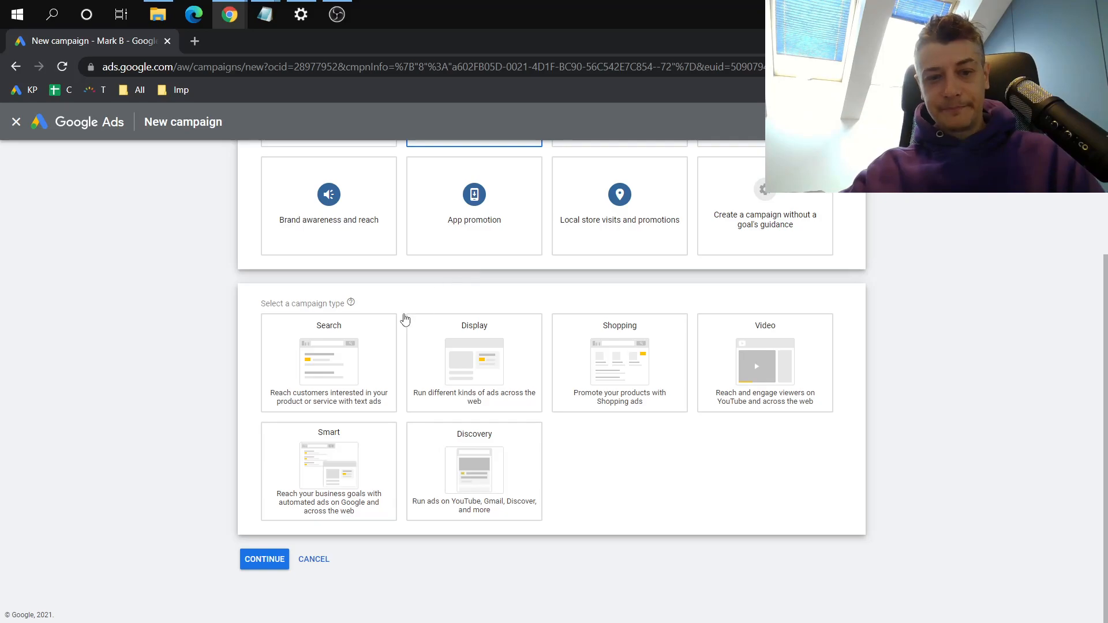
{"action": "left_click", "coordinate": [381, 320]}
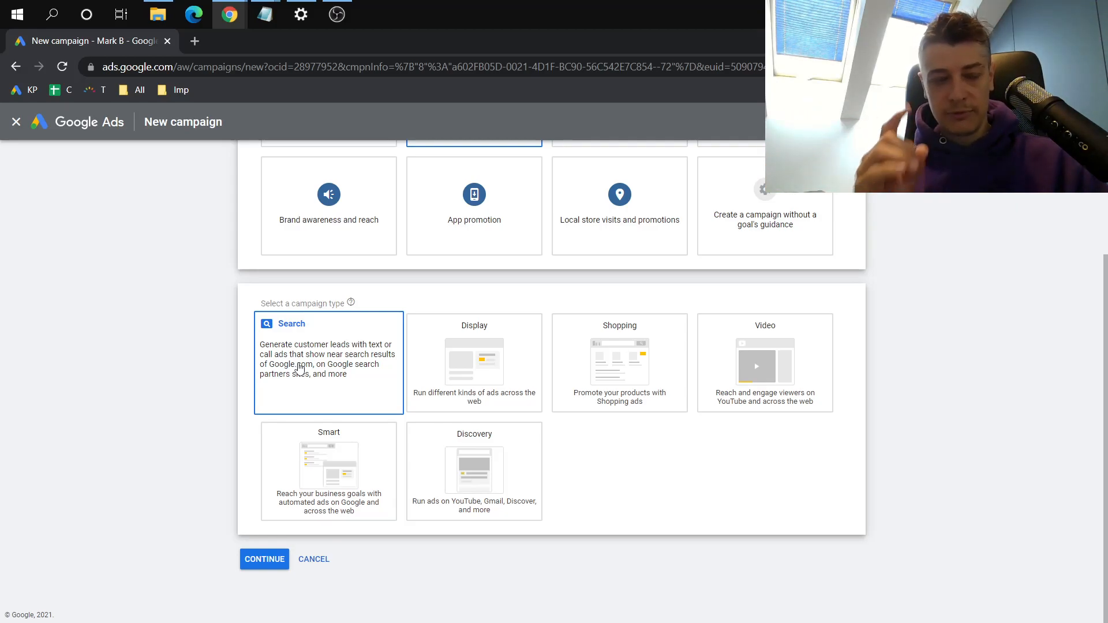
{"action": "left_click", "coordinate": [315, 358]}
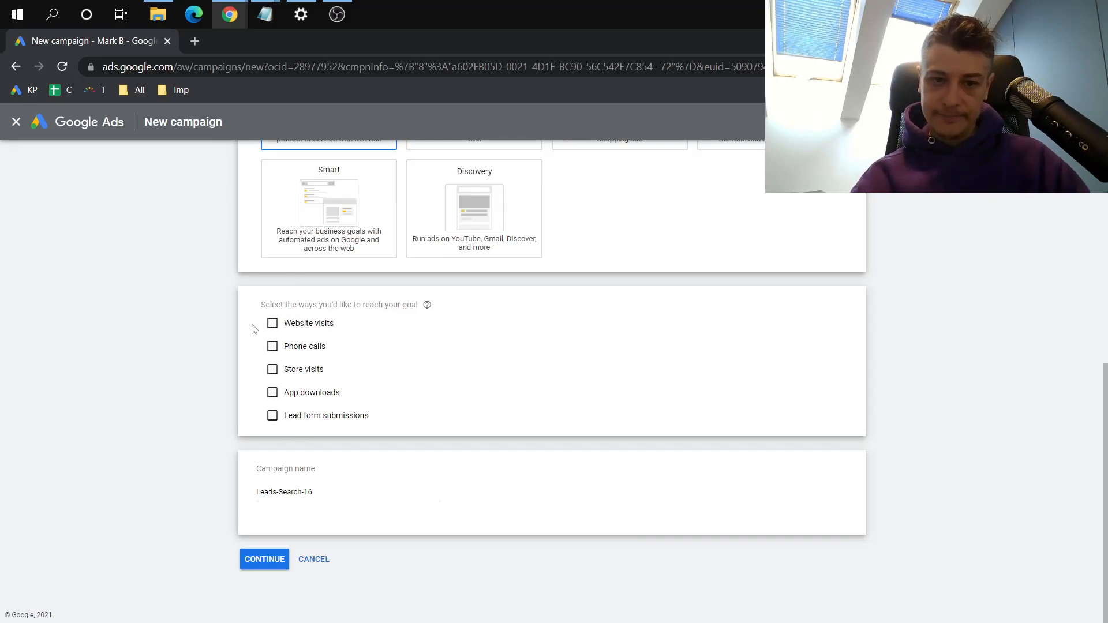
Review the goal and campaign type, choose Website visits as the way to reach the goal and activate its business website field
{"action": "scroll", "coordinate": [252, 329], "scroll_direction": "up", "scroll_amount": 4}
{"action": "scroll", "coordinate": [253, 328], "scroll_direction": "up", "scroll_amount": 3}
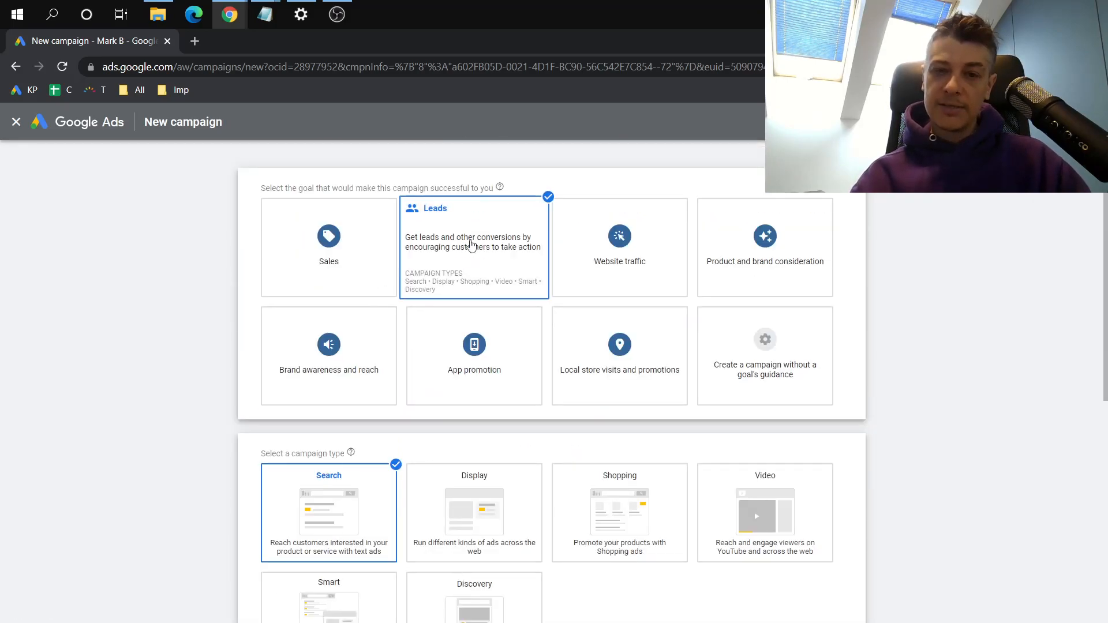
{"action": "scroll", "coordinate": [459, 259], "scroll_direction": "down", "scroll_amount": 5}
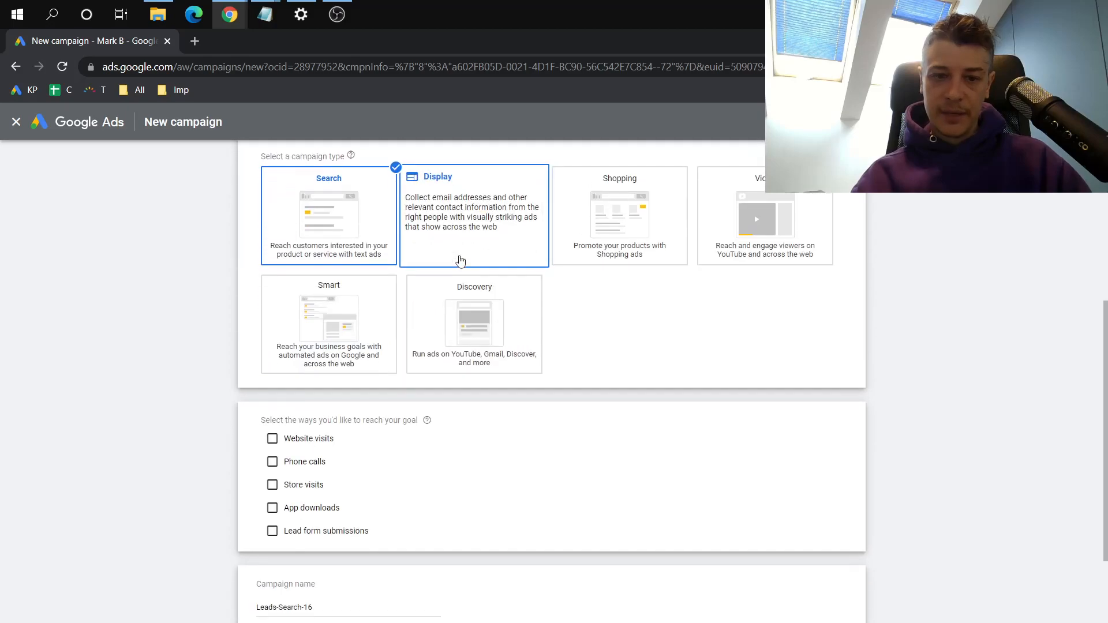
{"action": "scroll", "coordinate": [445, 439], "scroll_direction": "down", "scroll_amount": 2}
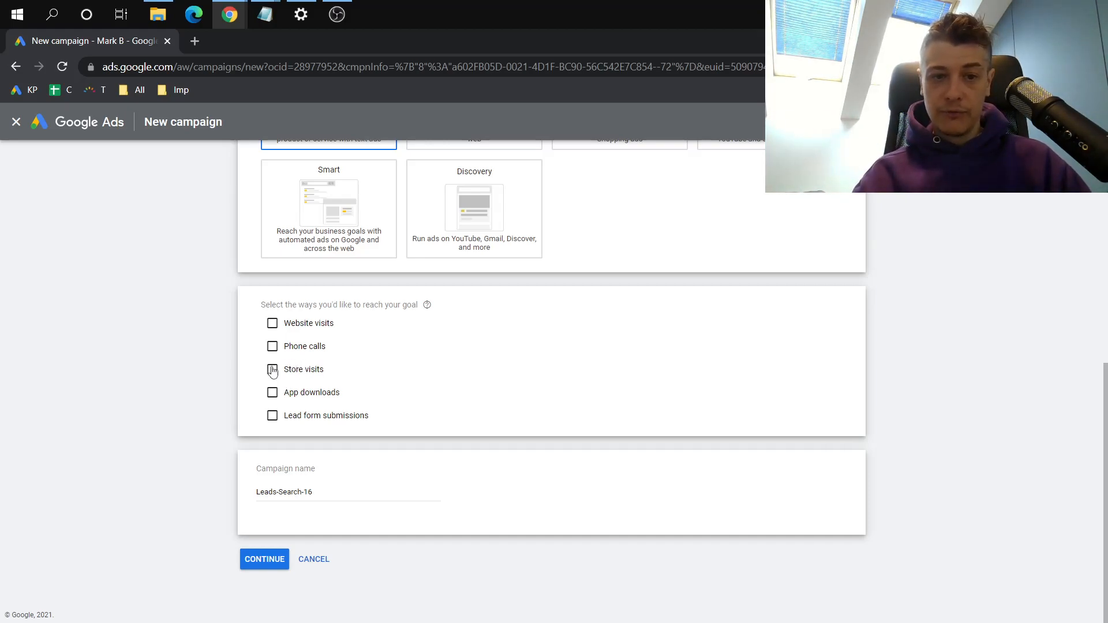
{"action": "left_click", "coordinate": [315, 326]}
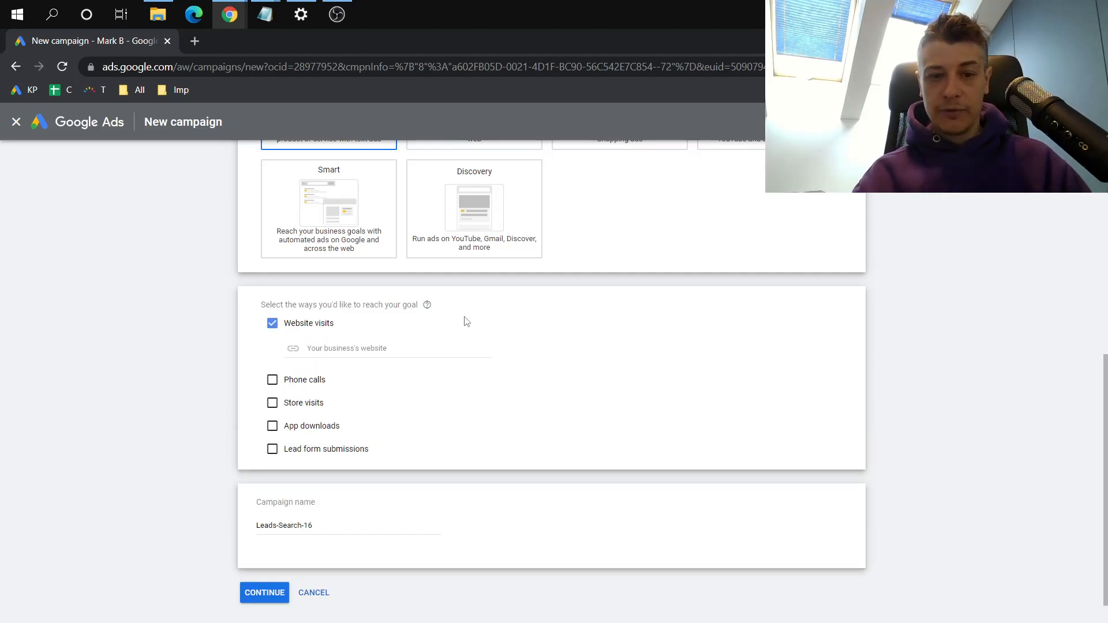
{"action": "left_click", "coordinate": [410, 348]}
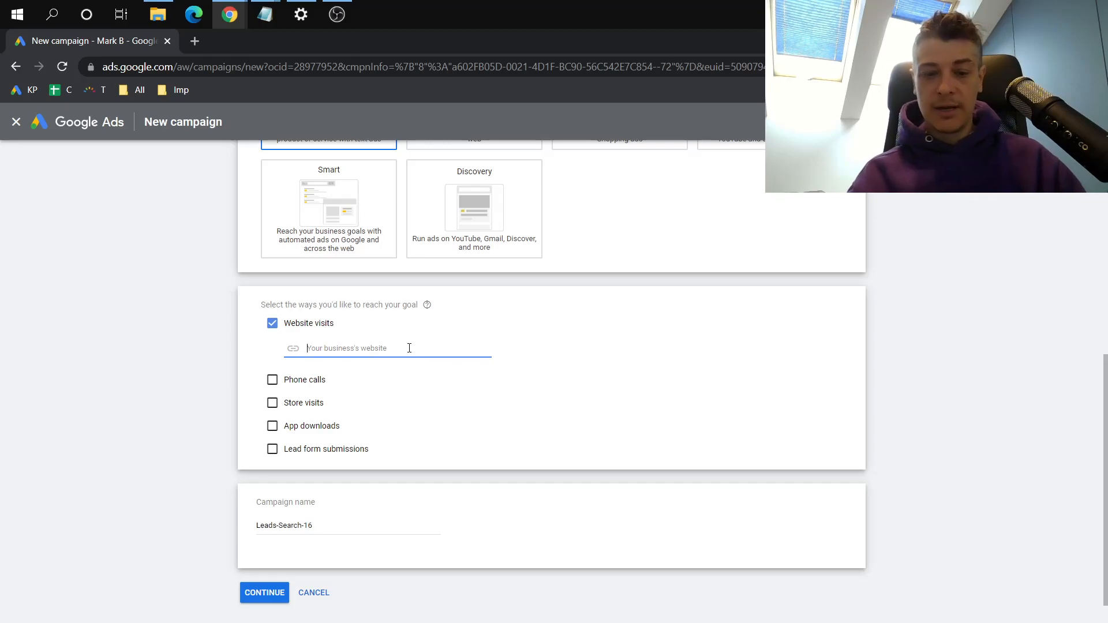
Search Google for "london dentist" in a new browser tab and open the French Dentist in London website
{"action": "key", "text": "ctrl+t"}
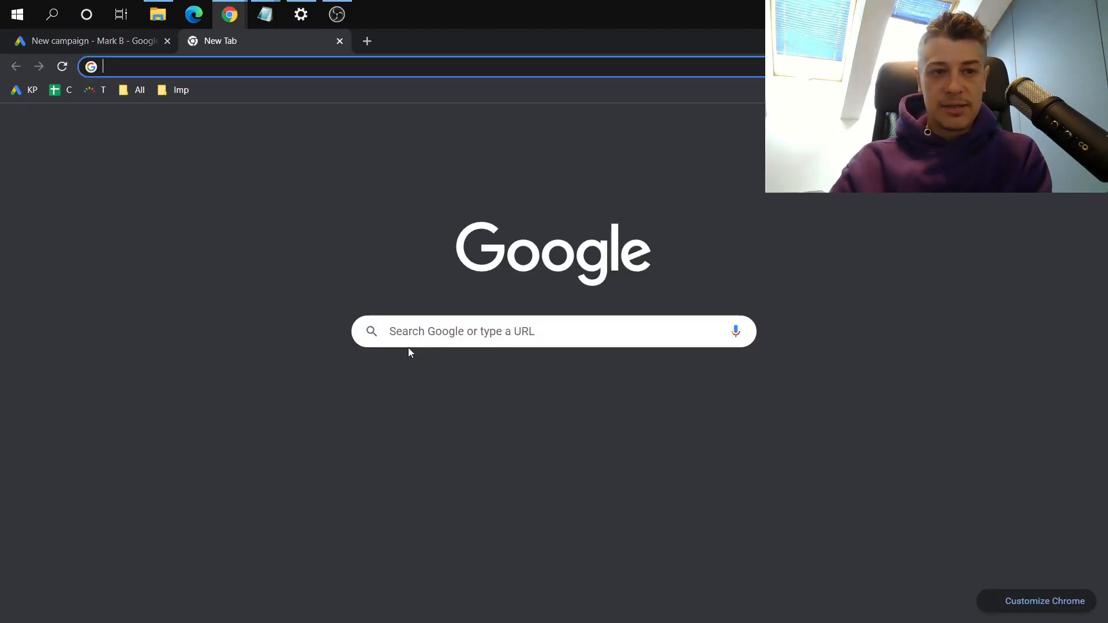
{"action": "type", "text": "london dentist"}
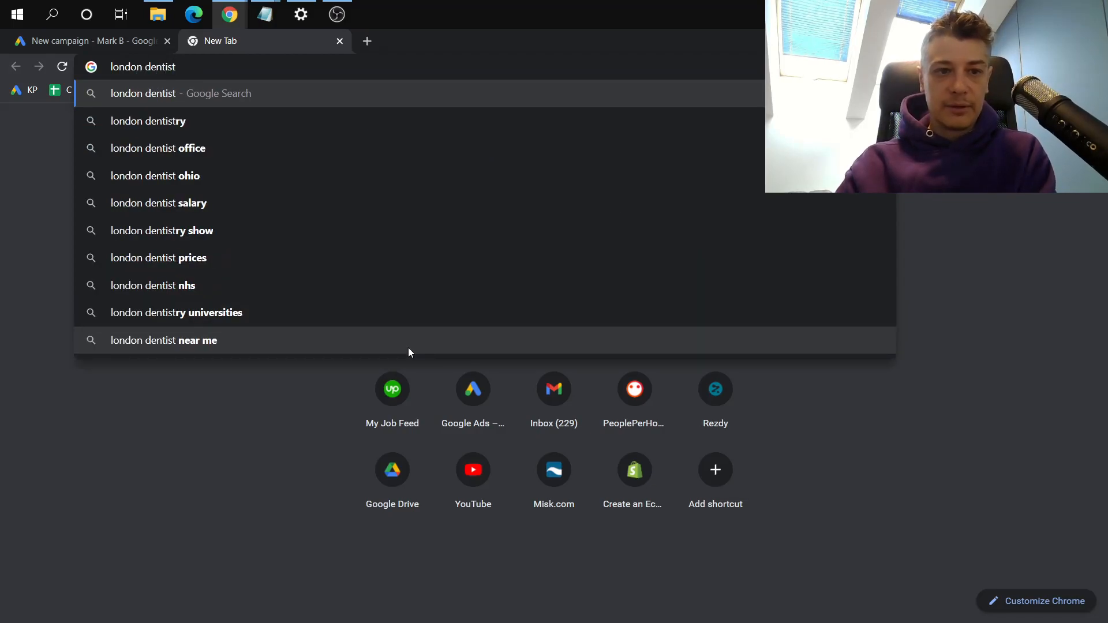
{"action": "key", "text": "Return"}
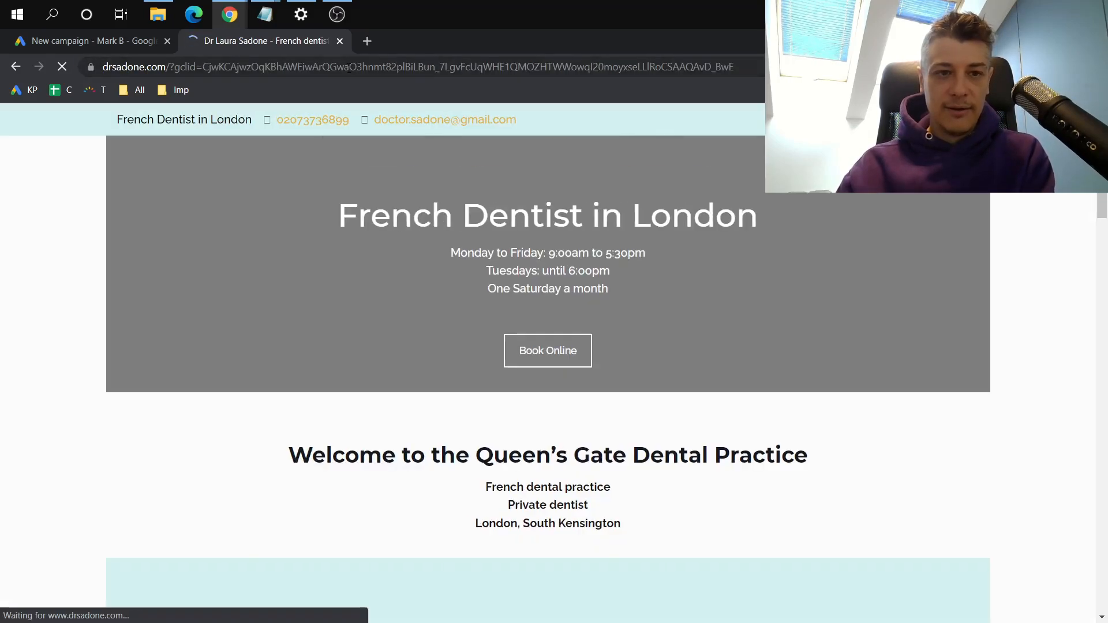
Copy the dentist site's base address without its tracking parameters and enter it as the new campaign's business website
{"action": "left_click", "coordinate": [347, 67]}
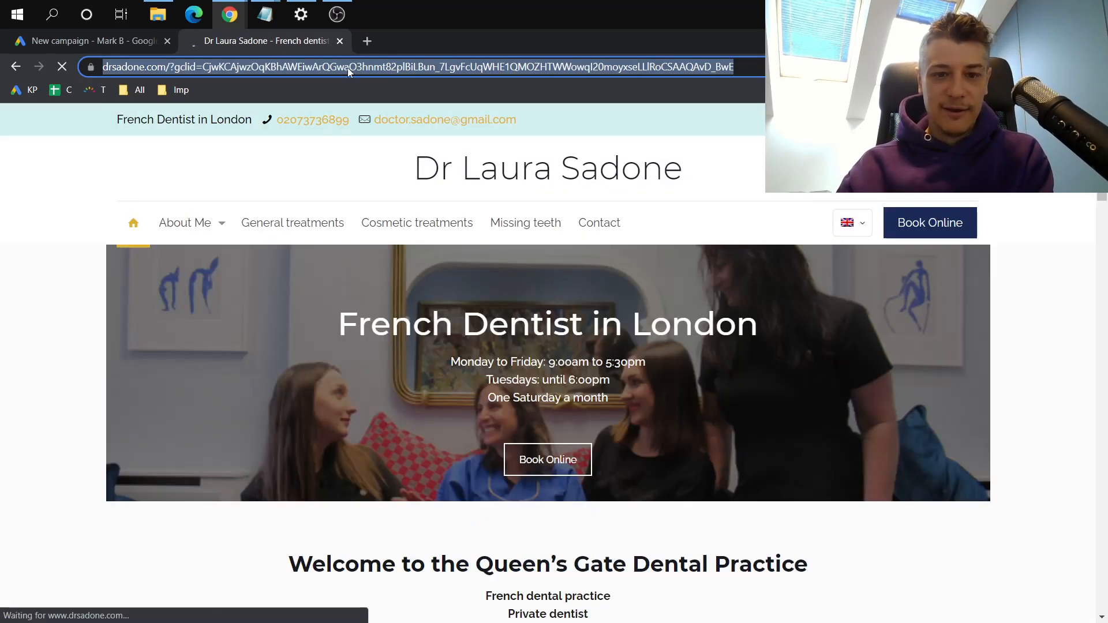
{"action": "double_click", "coordinate": [153, 68]}
{"action": "key", "text": "shift+Left"}
{"action": "key", "text": "shift+Left"}
{"action": "key", "text": "shift+Left"}
{"action": "key", "text": "shift+Left"}
{"action": "key", "text": "shift+Left"}
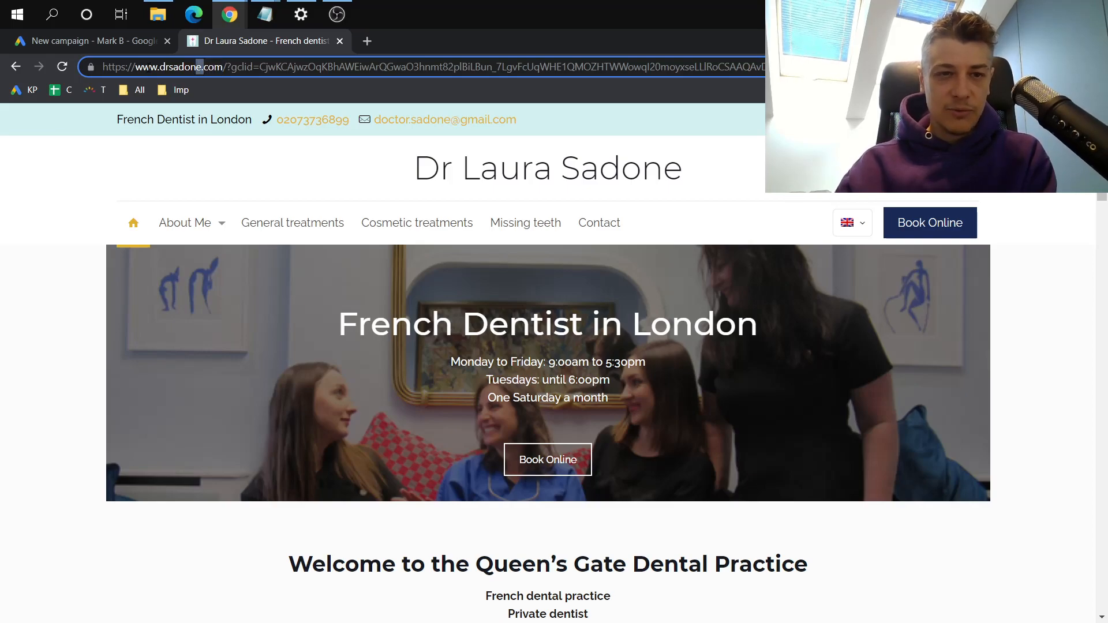
{"action": "left_click_drag", "start_coordinate": [223, 67], "coordinate": [34, 69]}
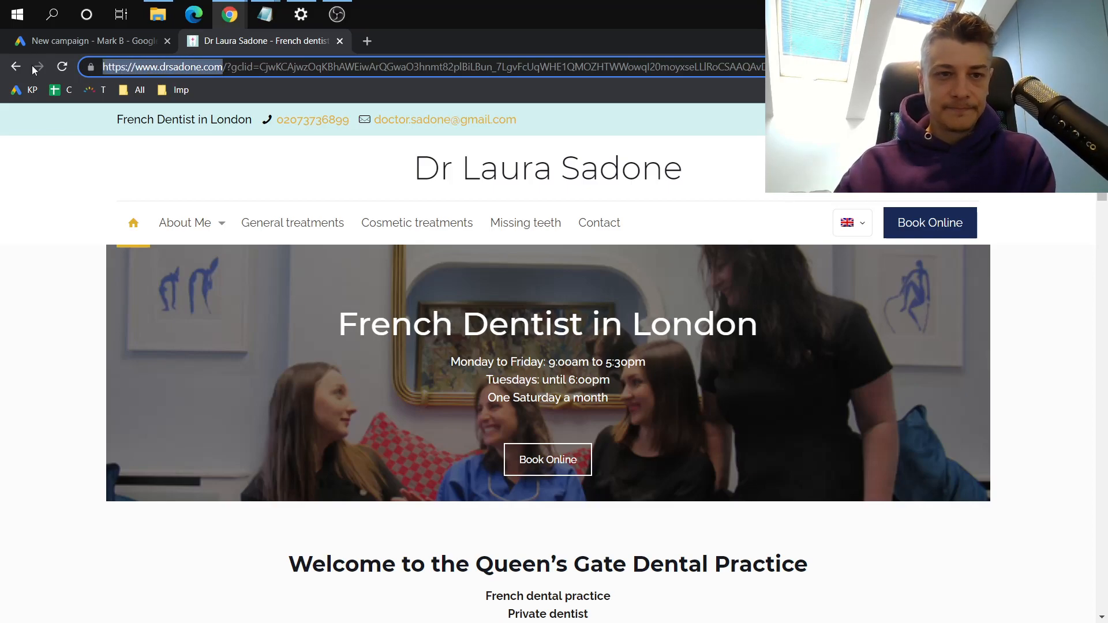
{"action": "key", "text": "ctrl+c"}
{"action": "left_click", "coordinate": [95, 42]}
{"action": "left_click", "coordinate": [378, 346]}
{"action": "key", "text": "ctrl+v"}
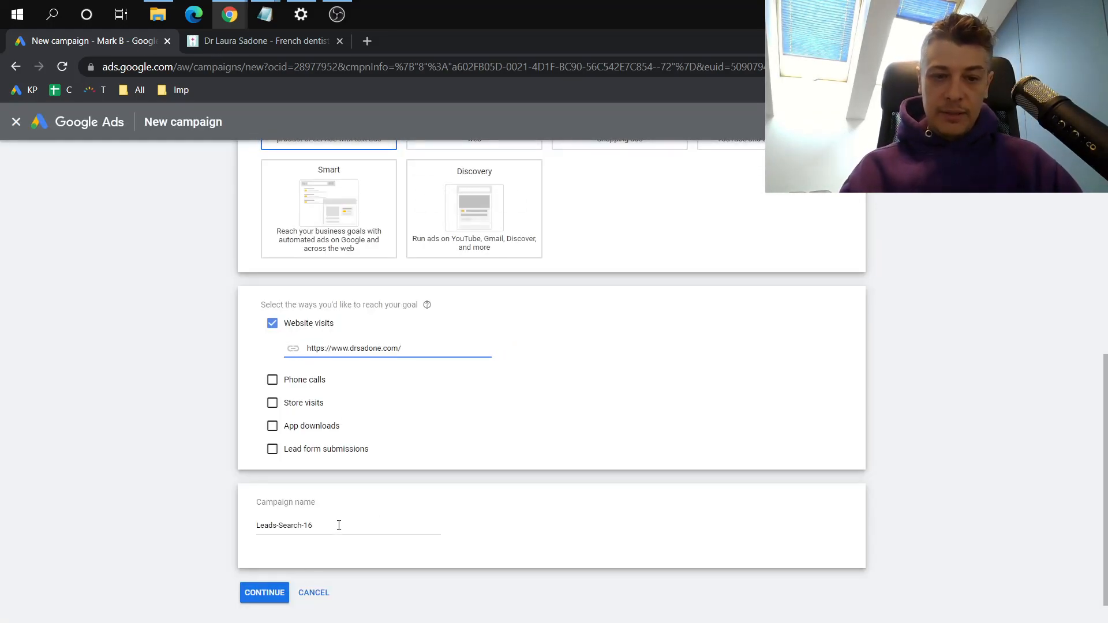
Name the campaign Dentist-London-All and continue to the budget and bidding settings
{"action": "left_click_drag", "start_coordinate": [339, 524], "coordinate": [98, 507]}
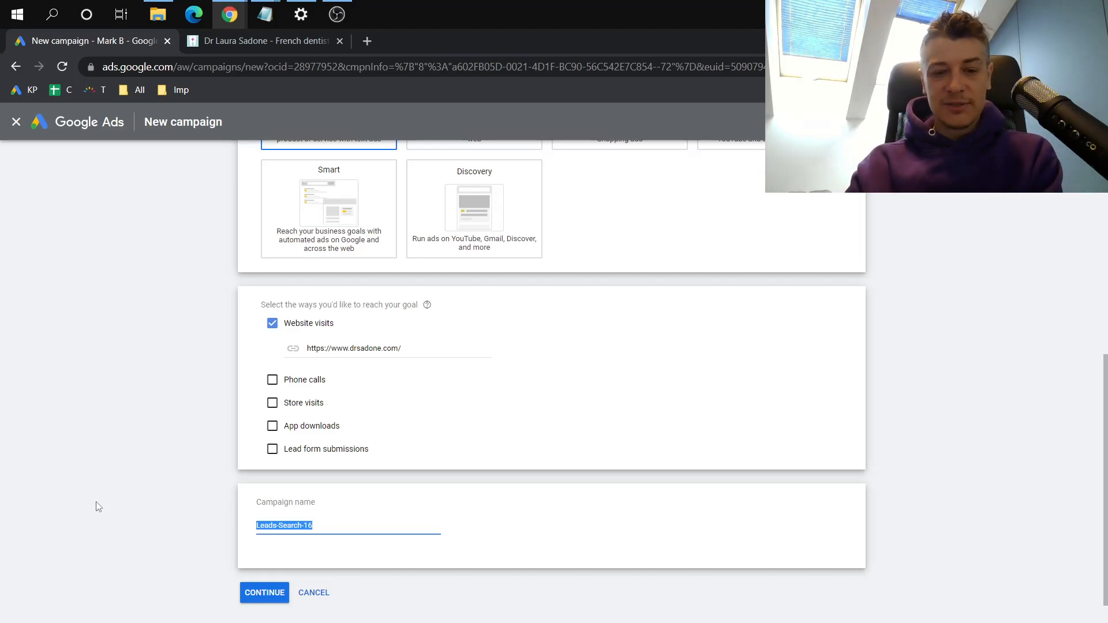
{"action": "type", "text": "Dent"}
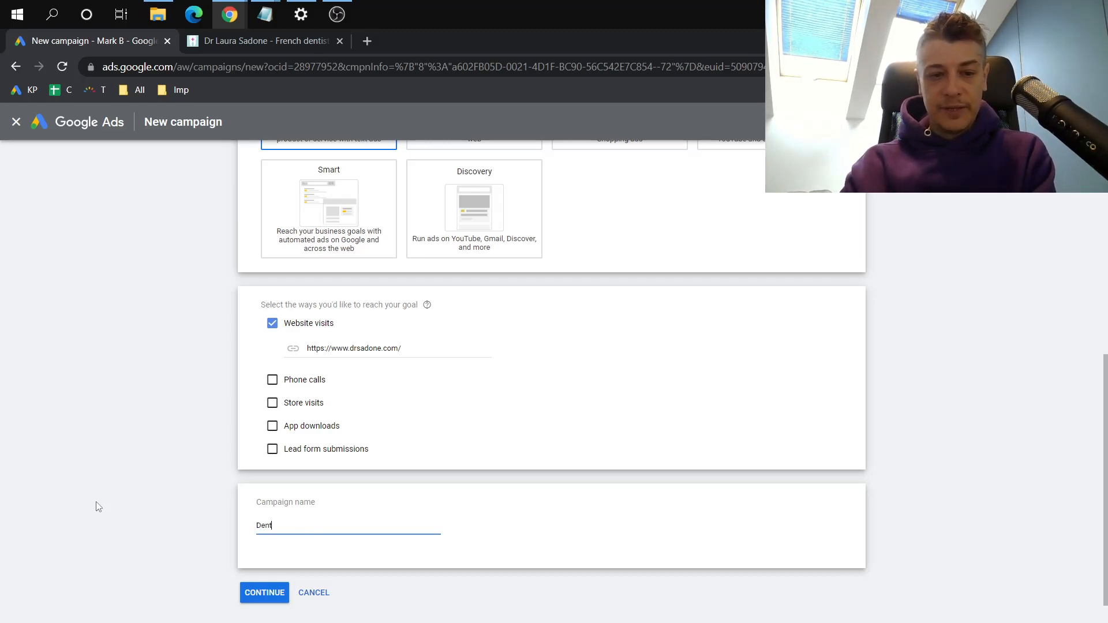
{"action": "type", "text": "ist-London-"}
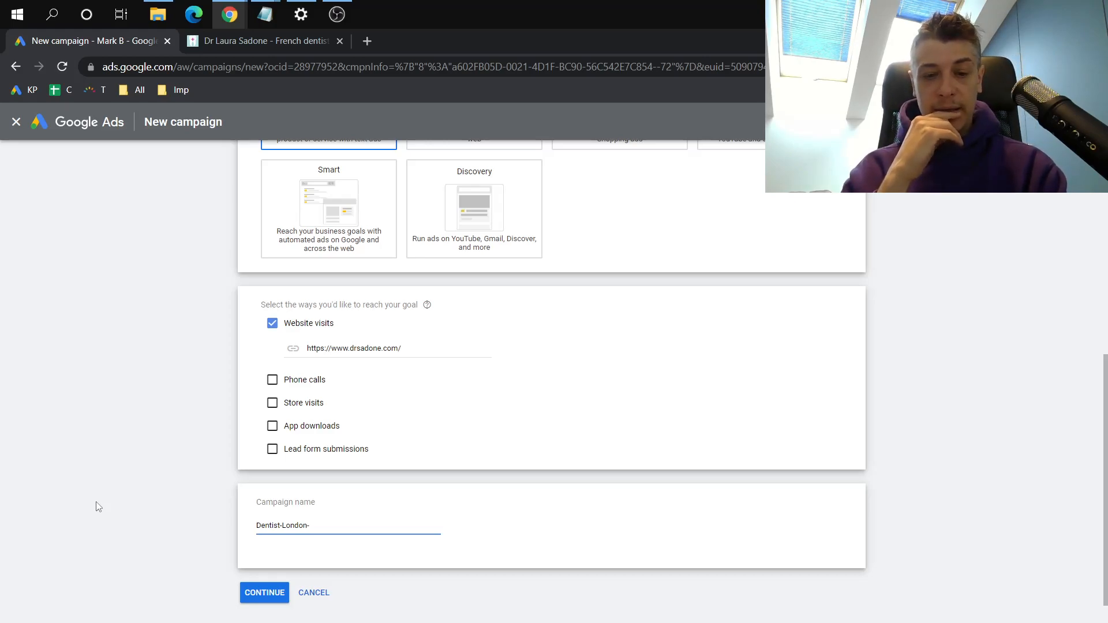
{"action": "type", "text": "All"}
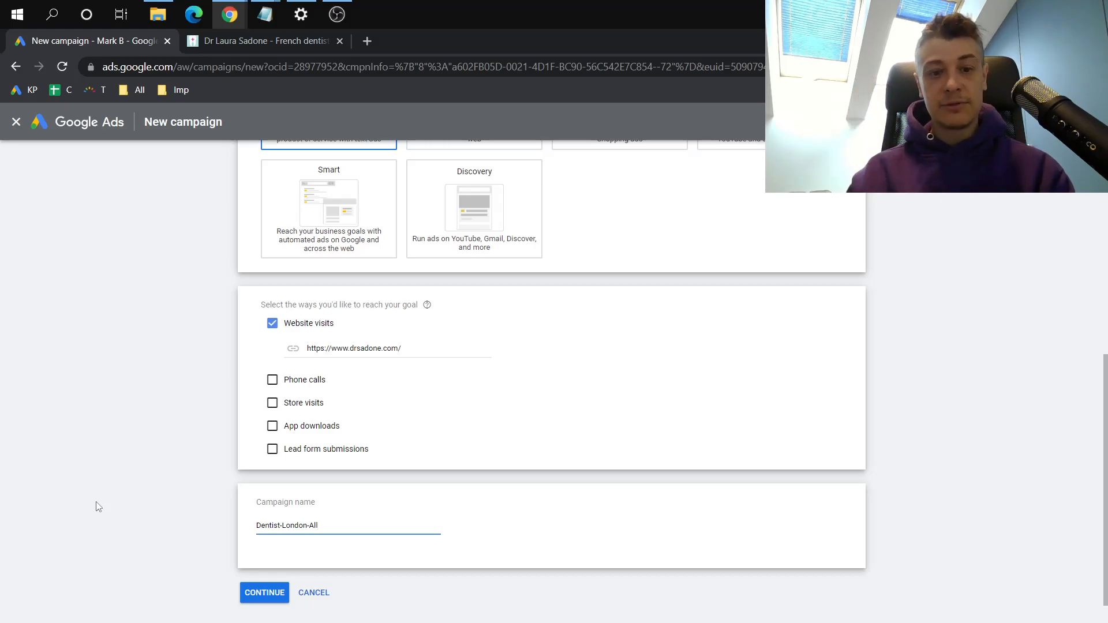
{"action": "left_click", "coordinate": [257, 591]}
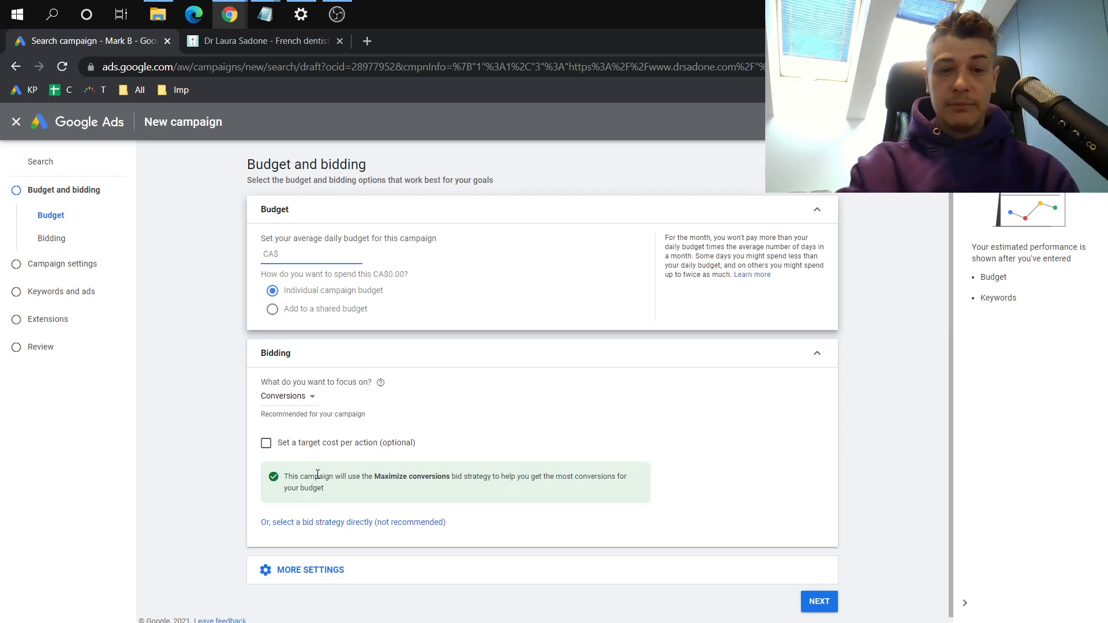
Enter CA$10 as the campaign's average daily budget and replace it with CA$30
{"action": "type", "text": "0"}
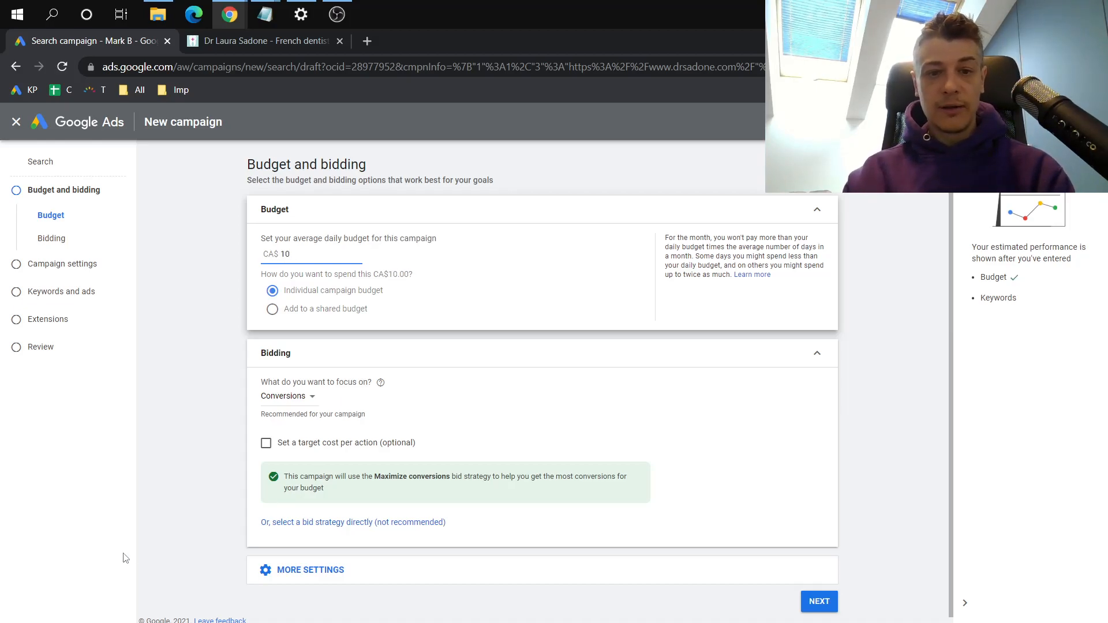
{"action": "left_click", "coordinate": [181, 278]}
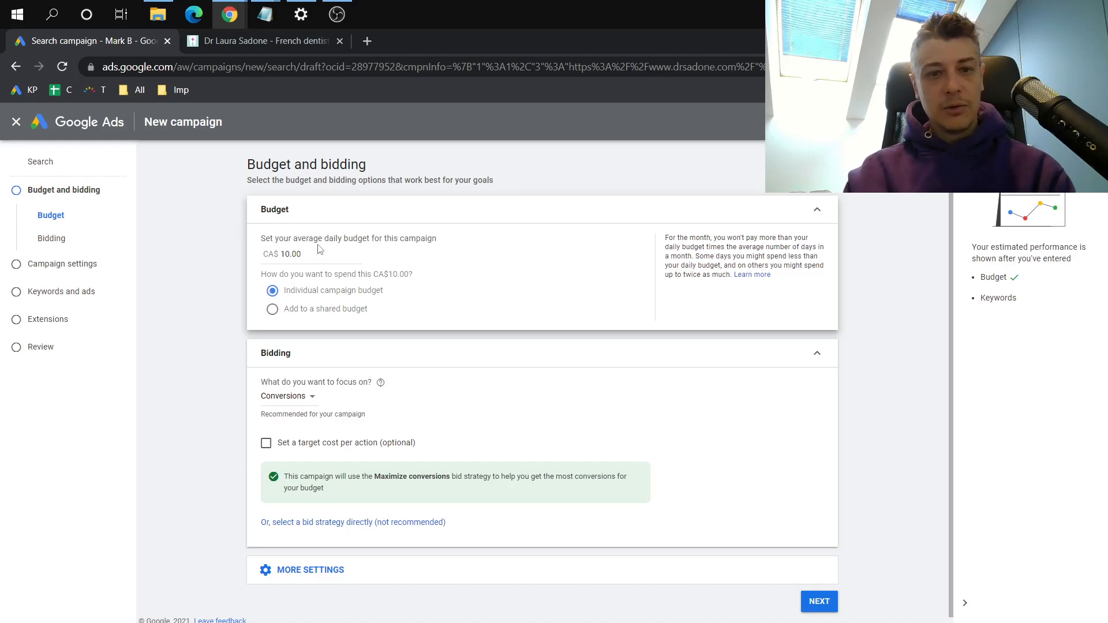
{"action": "left_click_drag", "start_coordinate": [321, 254], "coordinate": [226, 264]}
{"action": "type", "text": "30"}
{"action": "left_click", "coordinate": [226, 263]}
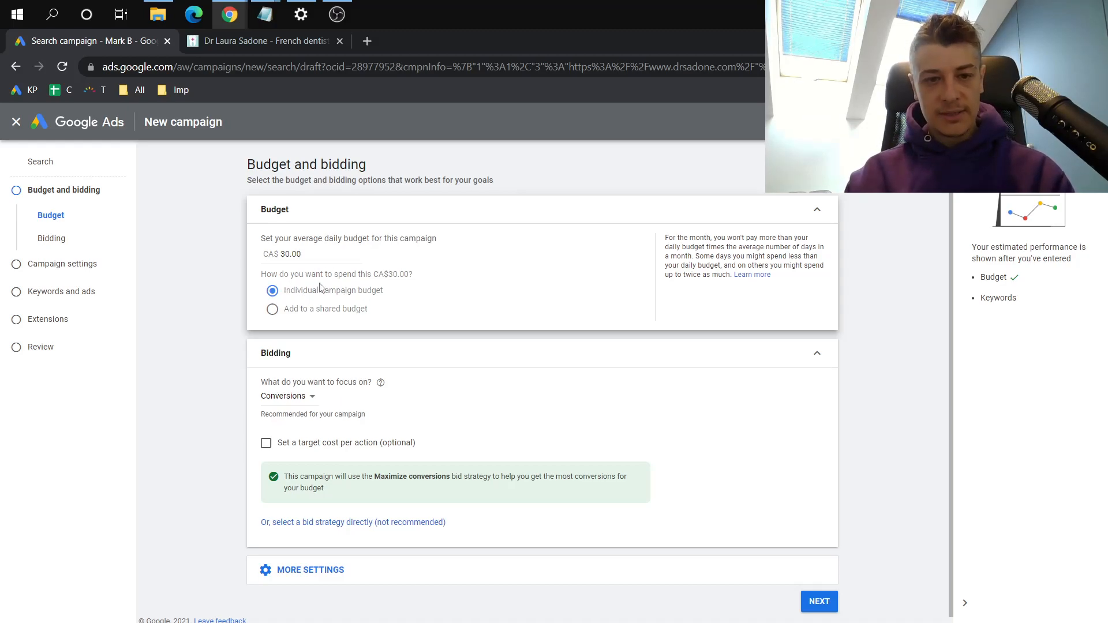
Look through the available bidding focus options and the account's tools and settings
{"action": "left_click", "coordinate": [306, 404]}
{"action": "mouse_move", "coordinate": [306, 404]}
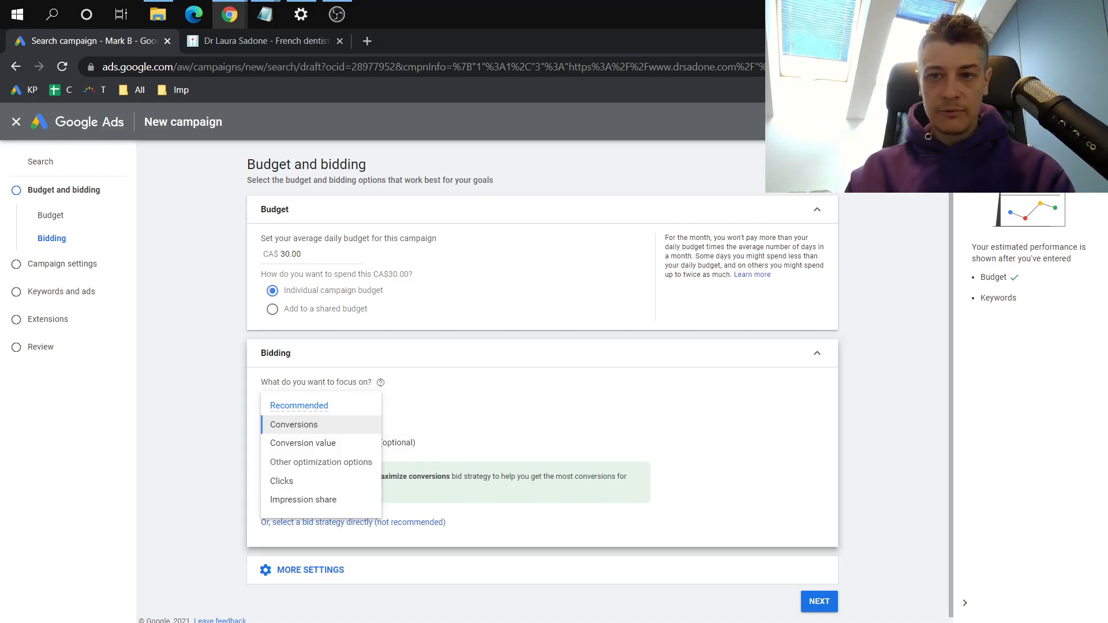
{"action": "left_click", "coordinate": [851, 122]}
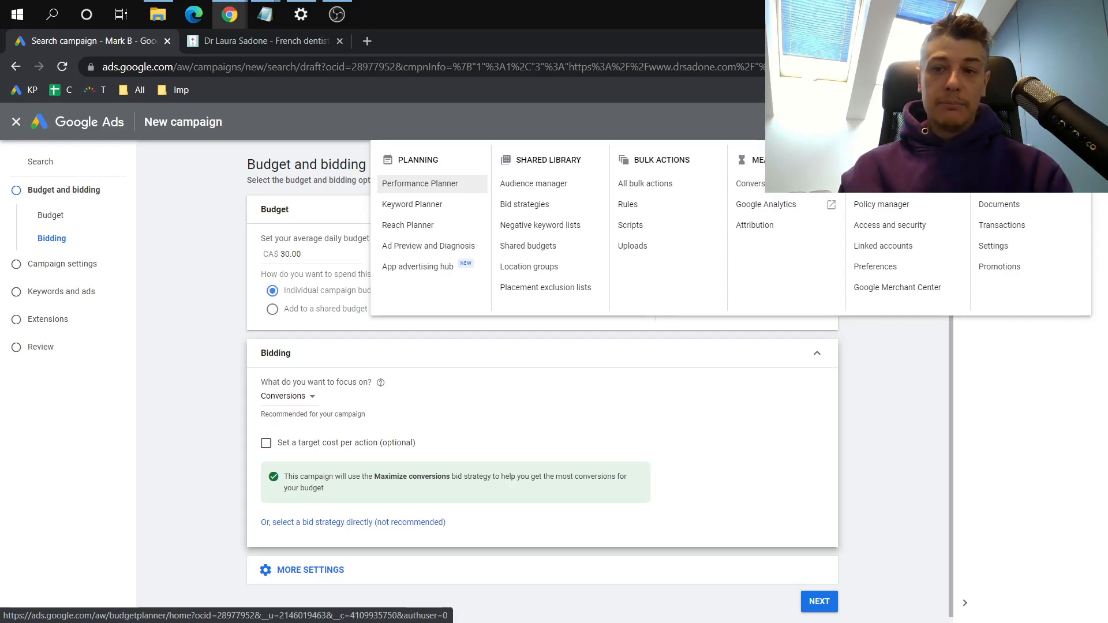
{"action": "left_click", "coordinate": [746, 126]}
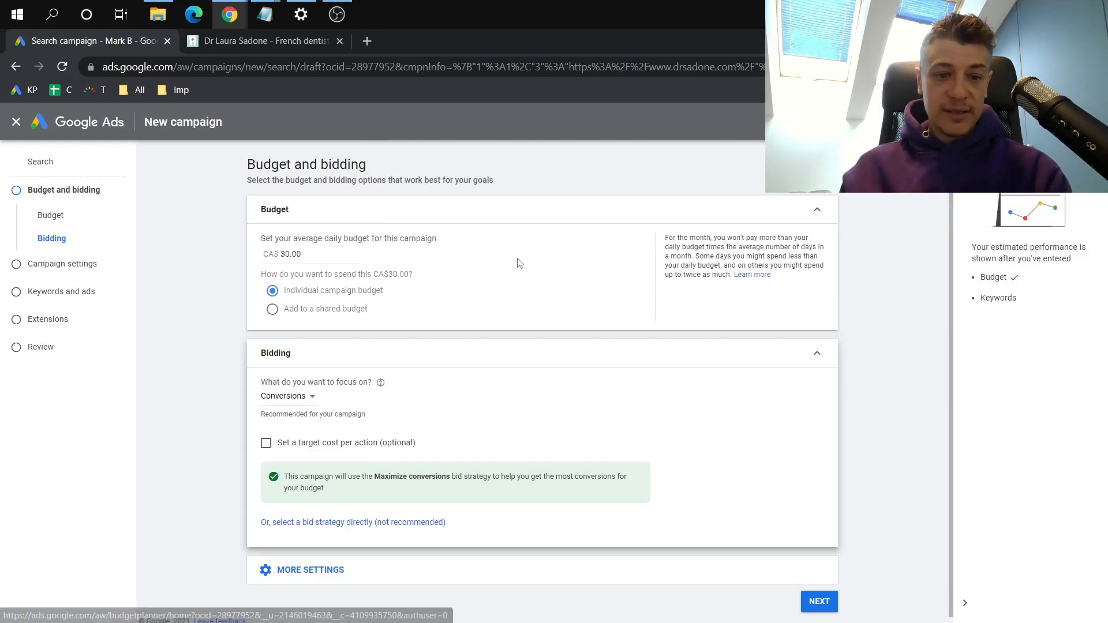
Change the campaign's bidding focus to Clicks
{"action": "left_click", "coordinate": [281, 400]}
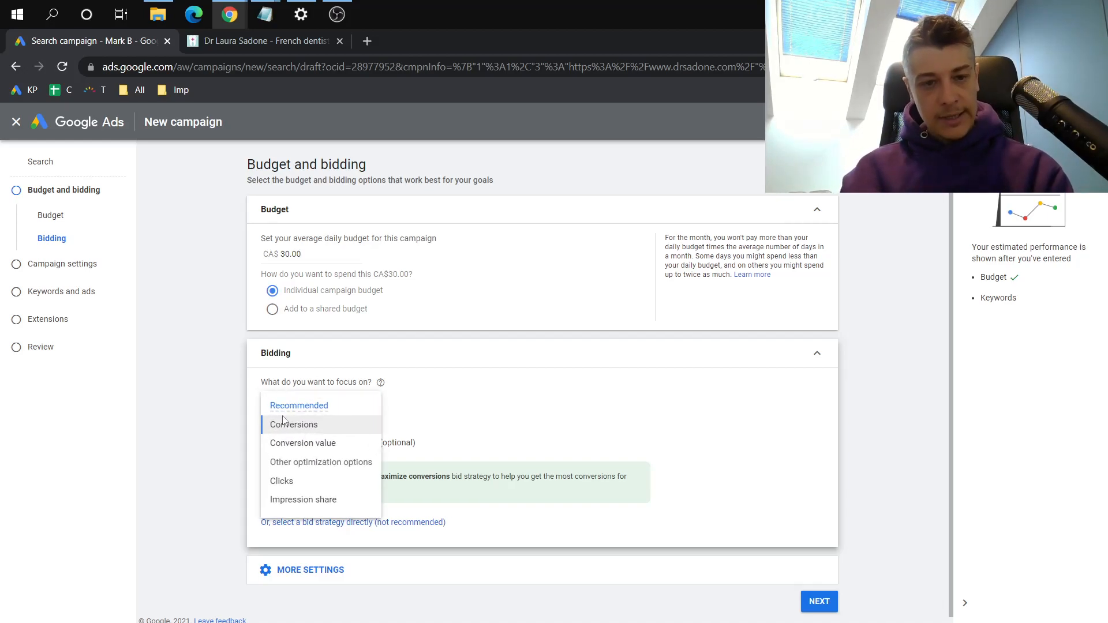
{"action": "left_click", "coordinate": [280, 484]}
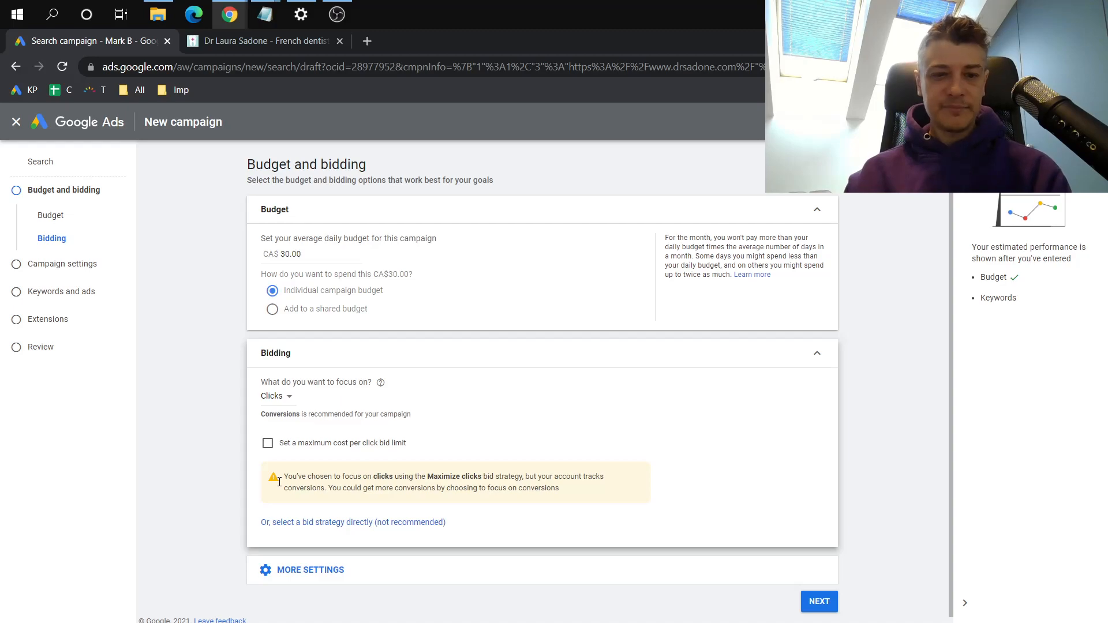
{"action": "scroll", "coordinate": [215, 397], "scroll_direction": "down", "scroll_amount": 1}
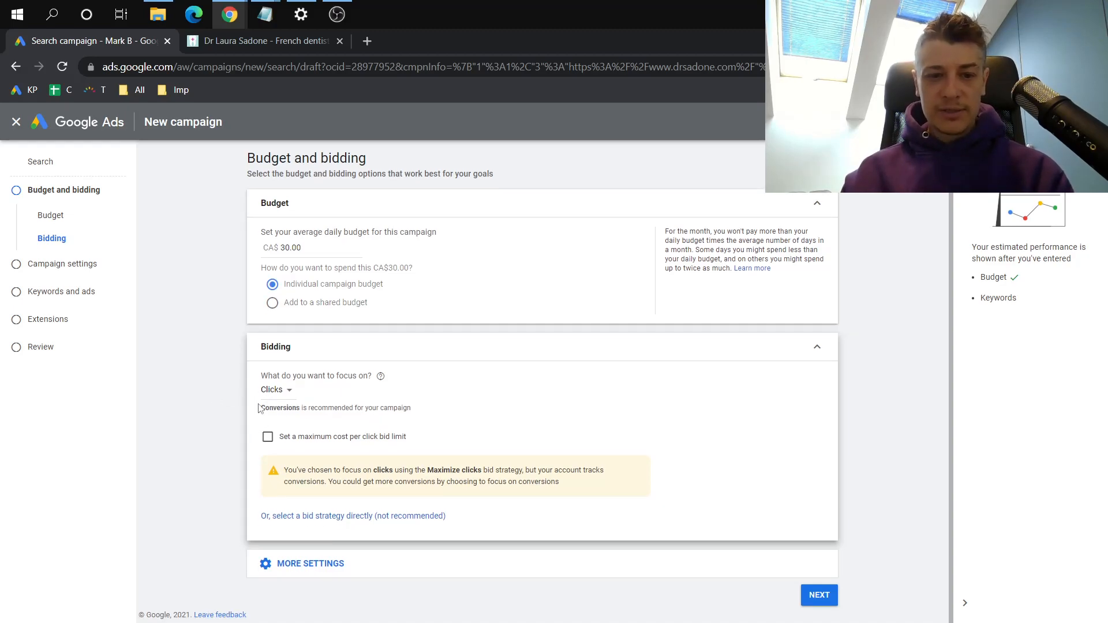
Select Manual CPC directly as the bid strategy and turn off Enhanced CPC
{"action": "left_click", "coordinate": [279, 516]}
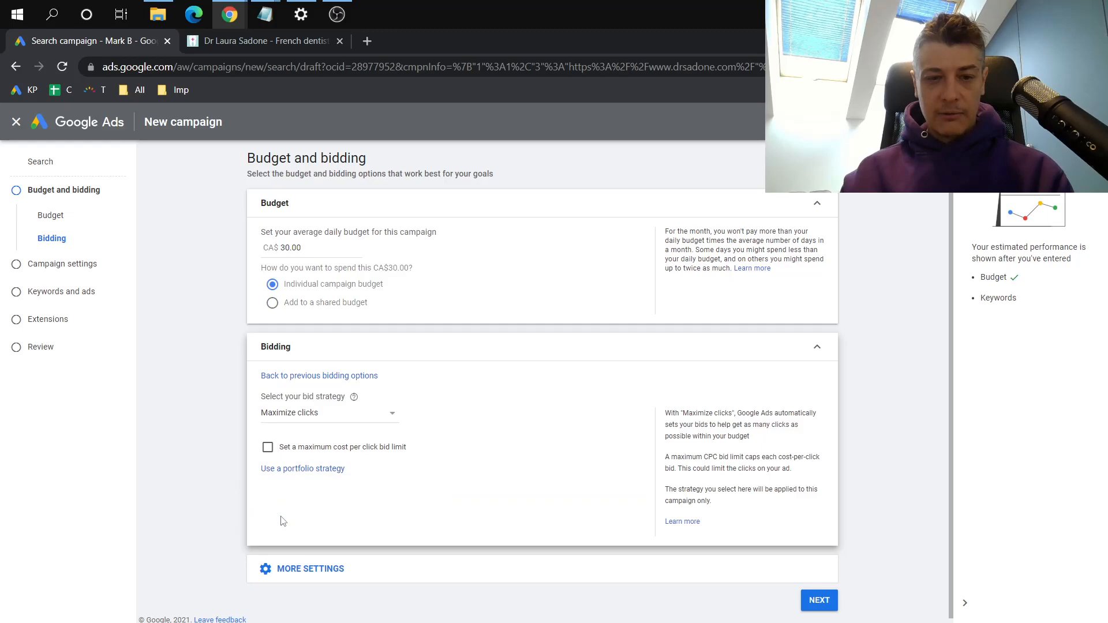
{"action": "left_click", "coordinate": [319, 416]}
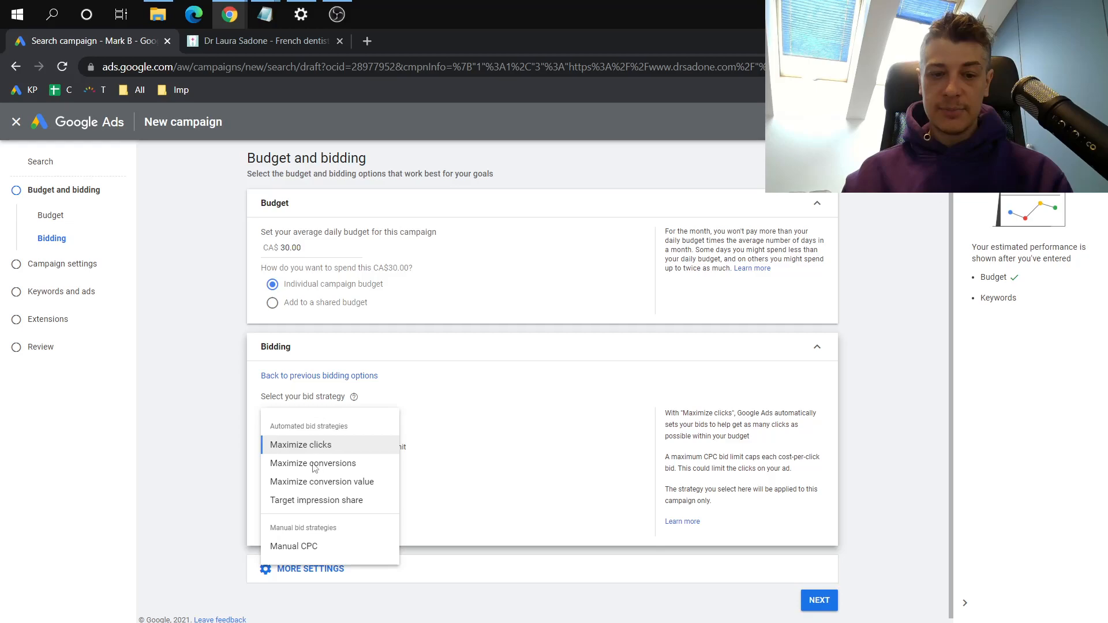
{"action": "left_click", "coordinate": [306, 547]}
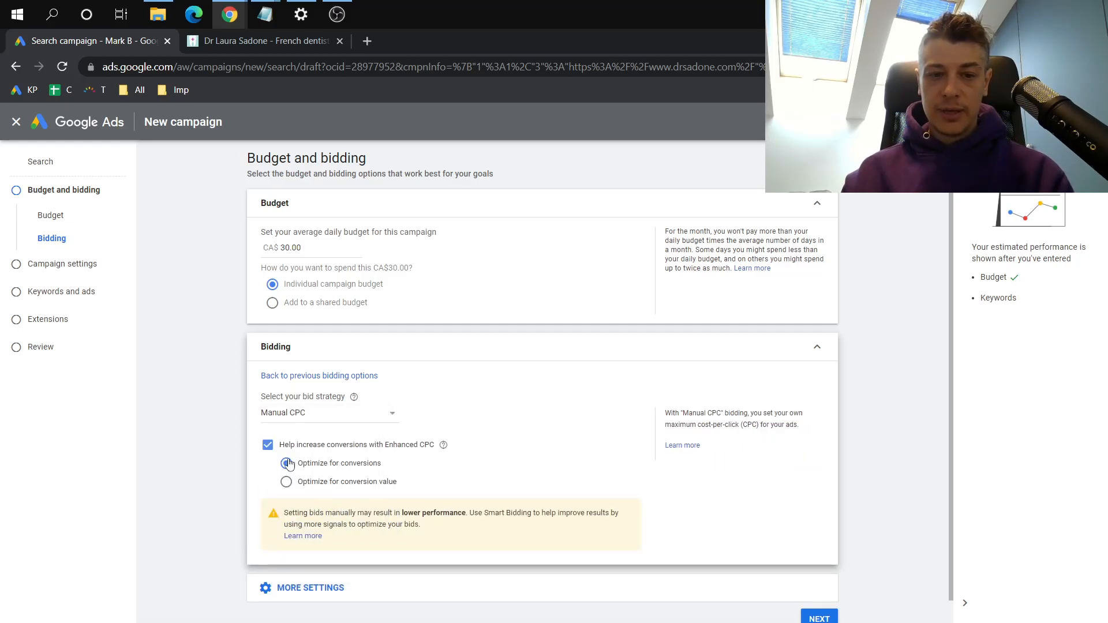
{"action": "left_click", "coordinate": [268, 448]}
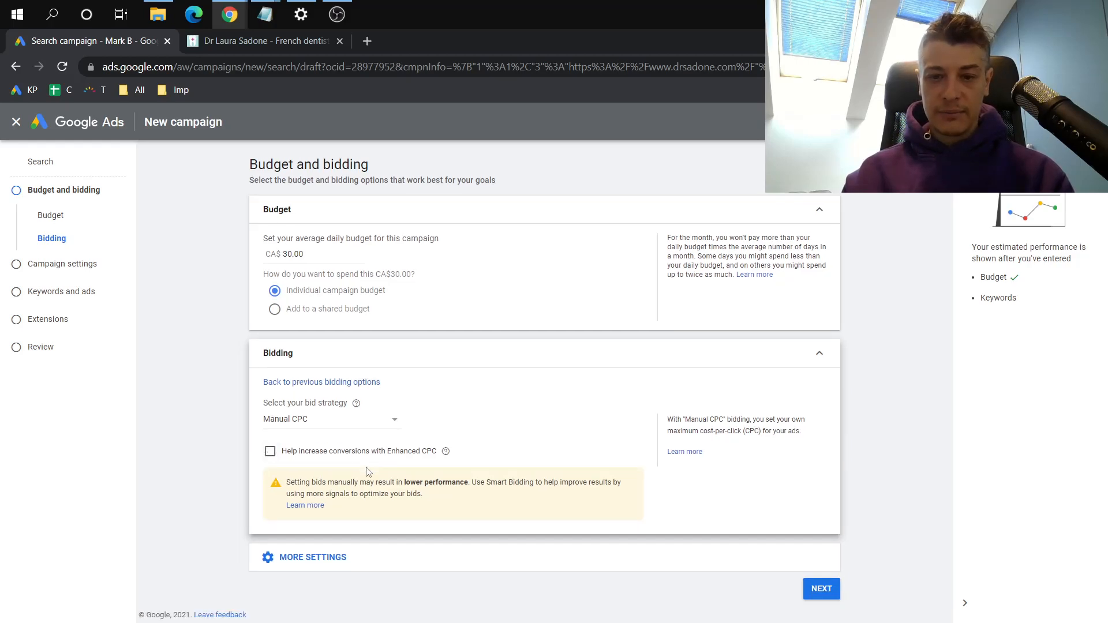
Expand the additional Ad rotation and Conversions settings and examine their options
{"action": "left_click", "coordinate": [316, 560]}
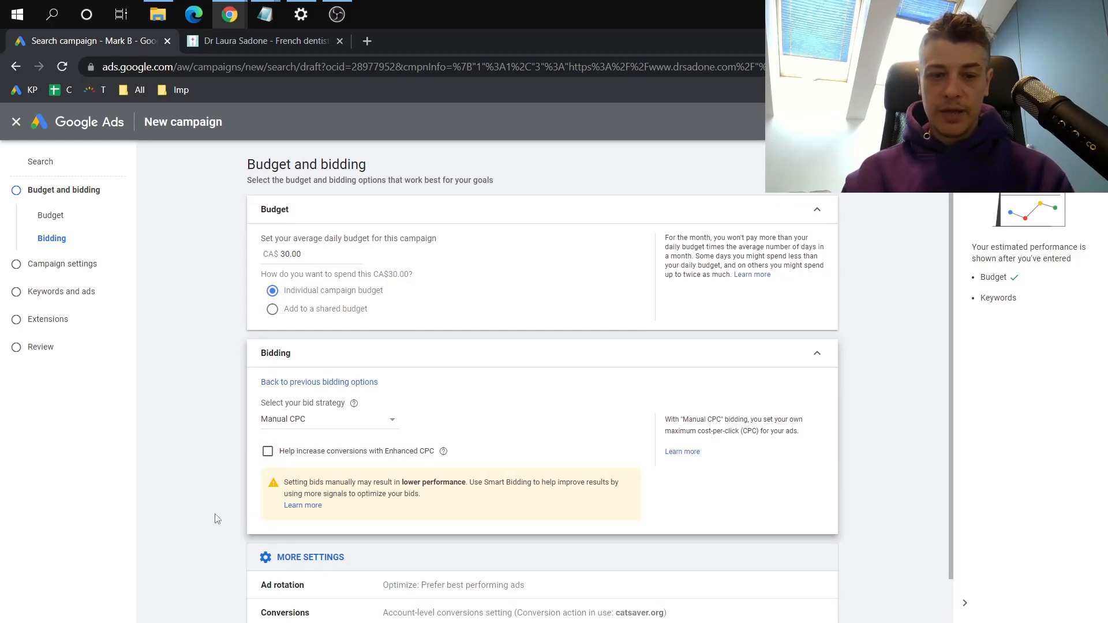
{"action": "scroll", "coordinate": [215, 518], "scroll_direction": "down", "scroll_amount": 1}
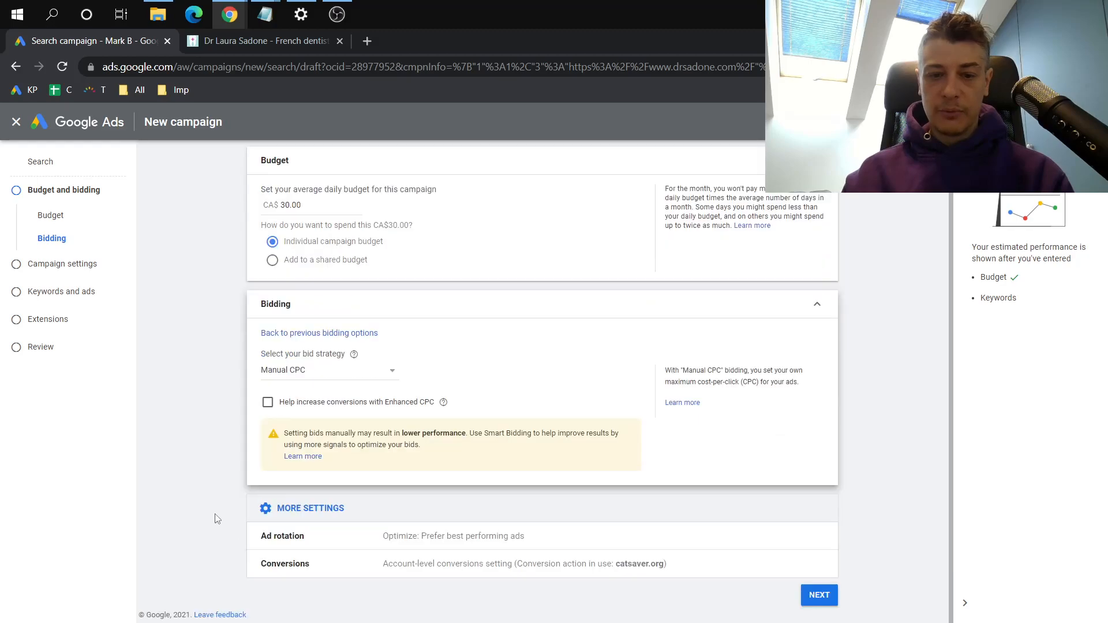
{"action": "left_click", "coordinate": [296, 538]}
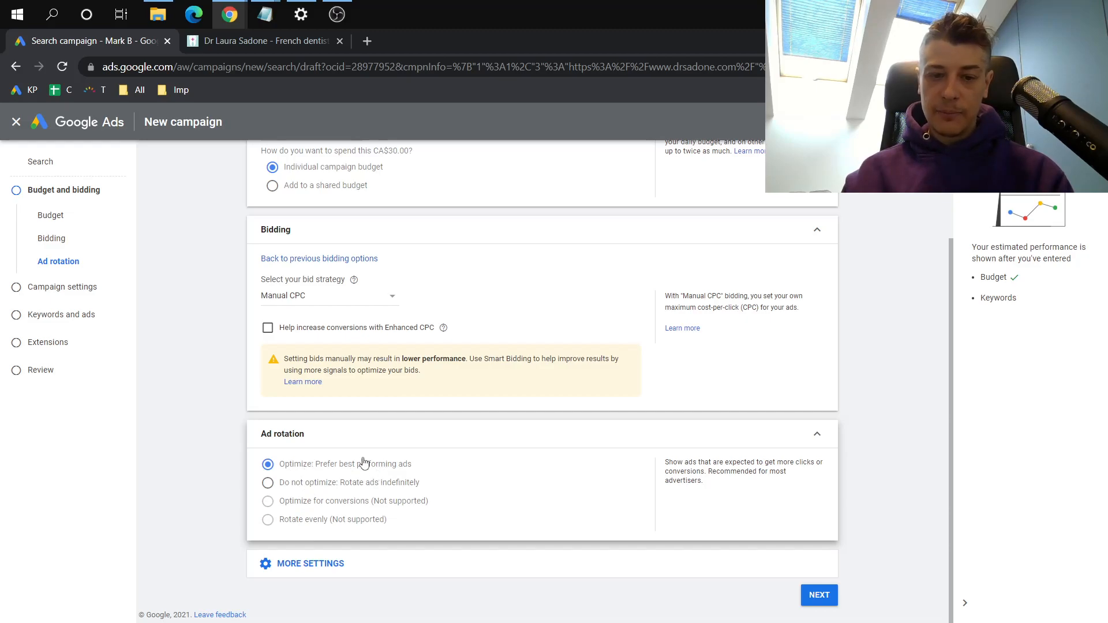
{"action": "left_click", "coordinate": [312, 574]}
{"action": "left_click", "coordinate": [341, 571]}
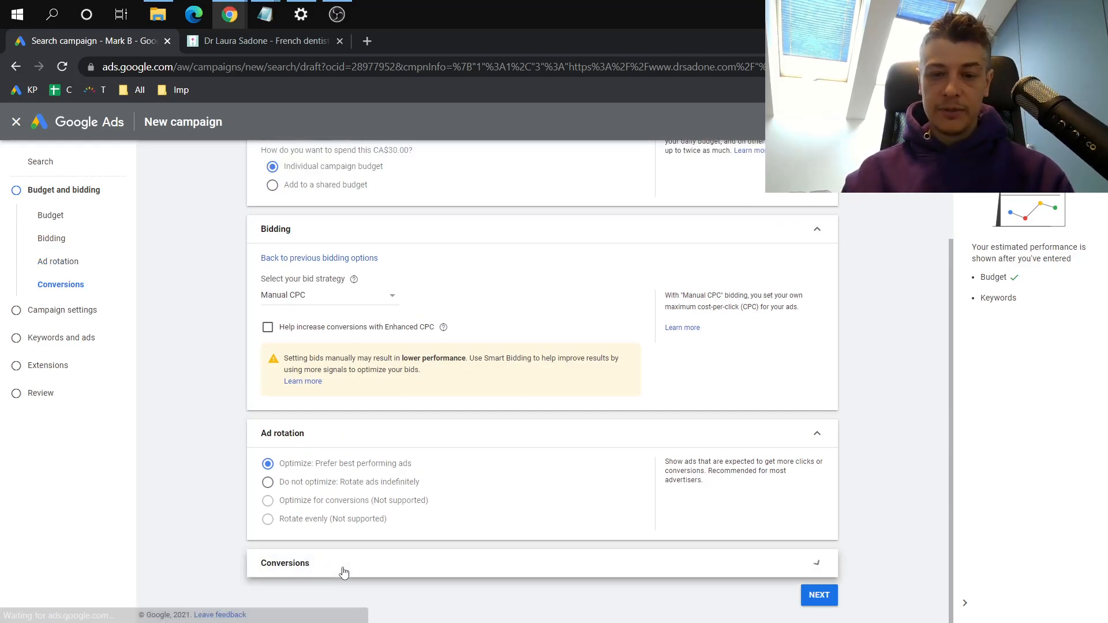
{"action": "scroll", "coordinate": [363, 540], "scroll_direction": "down", "scroll_amount": 1}
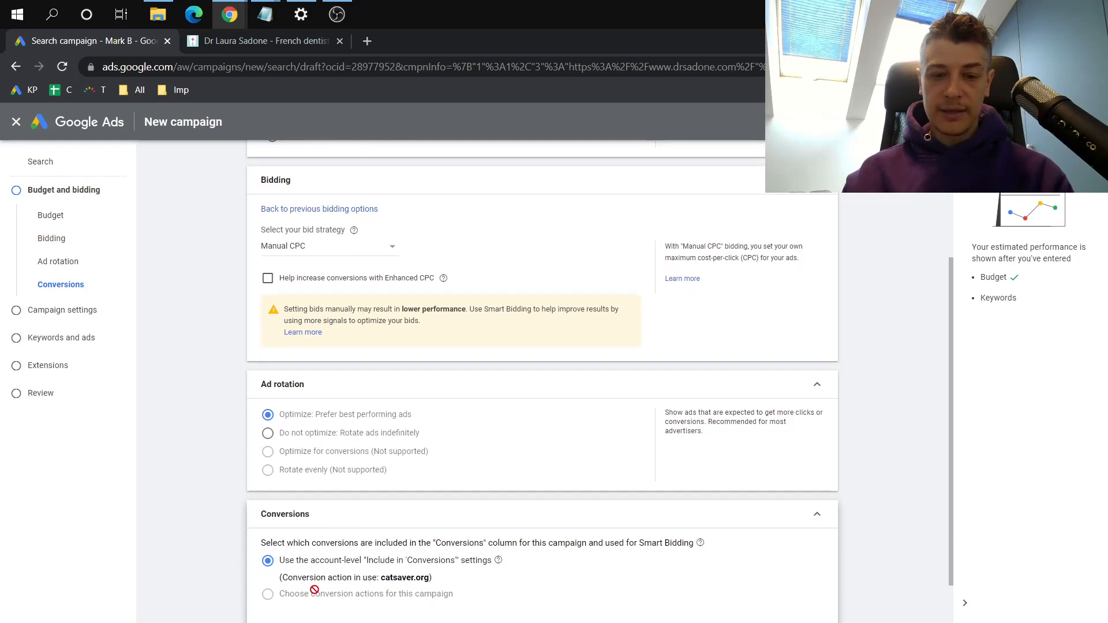
{"action": "mouse_move", "coordinate": [275, 593]}
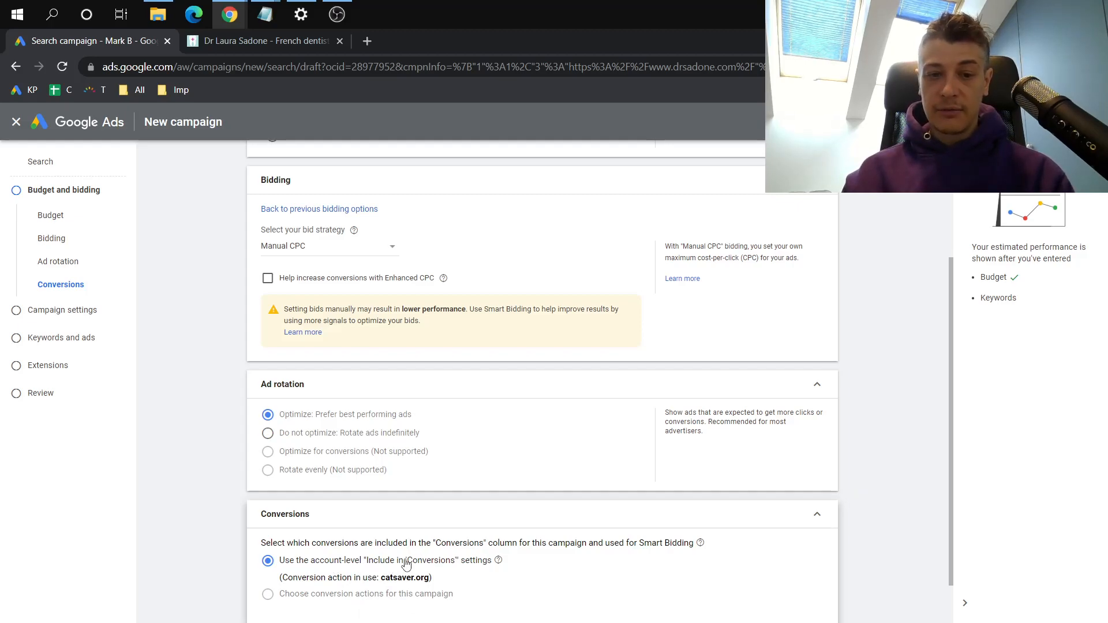
Recheck the budget and bidding choices and continue to the campaign settings
{"action": "scroll", "coordinate": [336, 477], "scroll_direction": "up", "scroll_amount": 1}
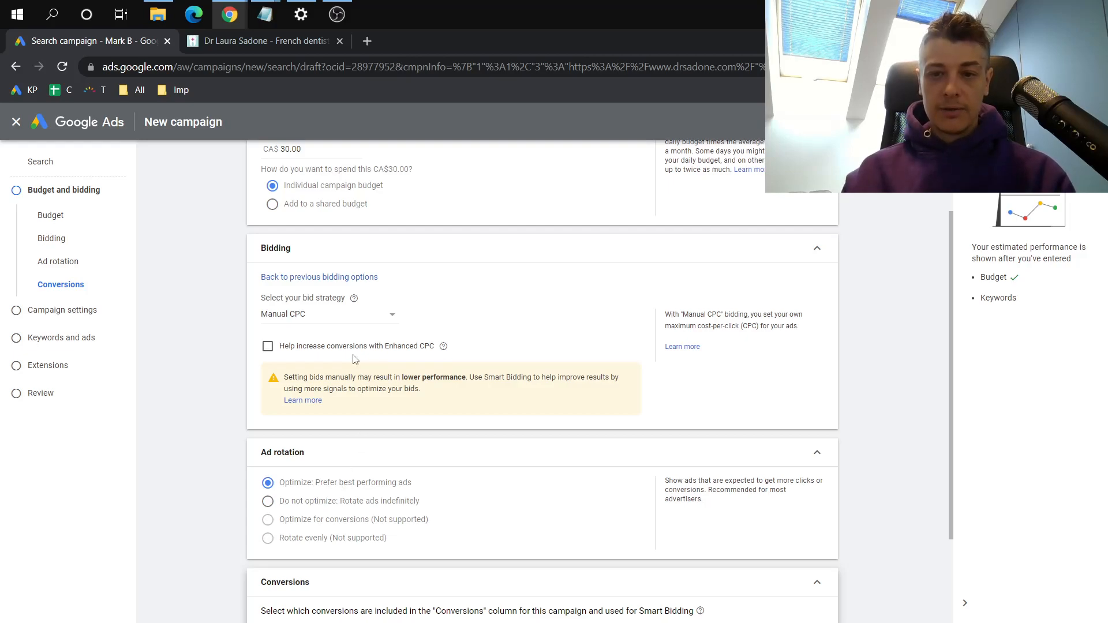
{"action": "scroll", "coordinate": [354, 359], "scroll_direction": "up", "scroll_amount": 1}
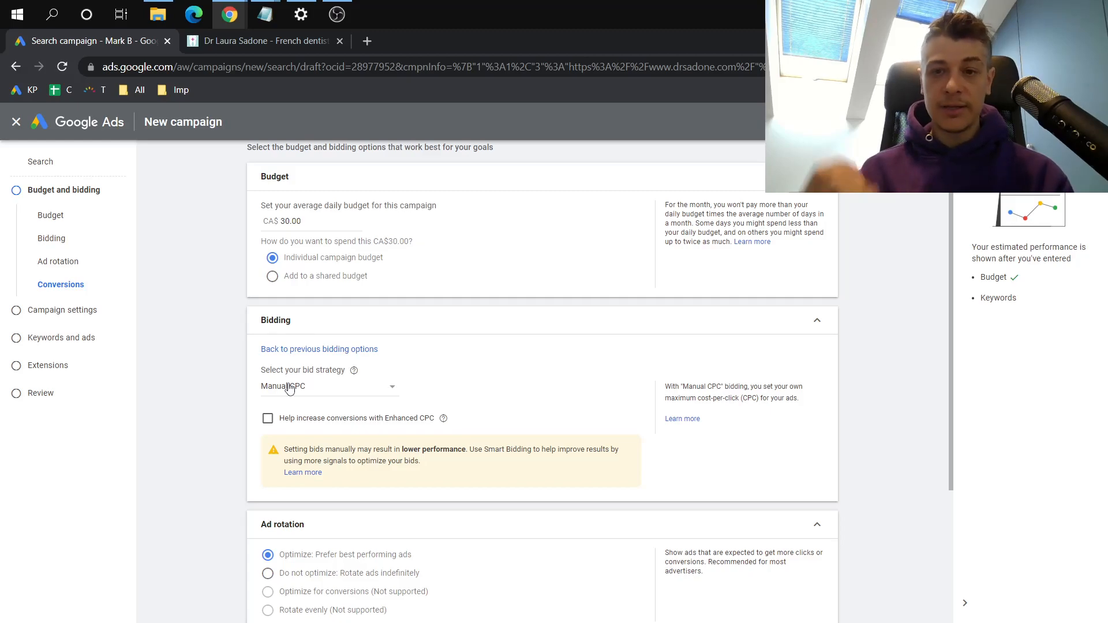
{"action": "scroll", "coordinate": [289, 388], "scroll_direction": "down", "scroll_amount": 3}
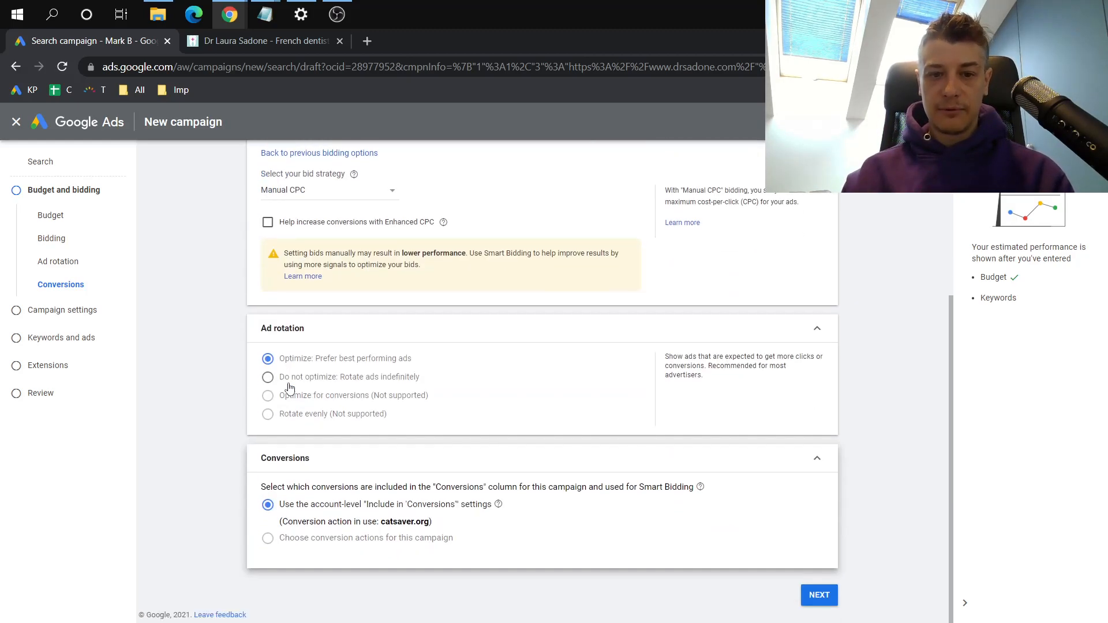
{"action": "left_click", "coordinate": [816, 597]}
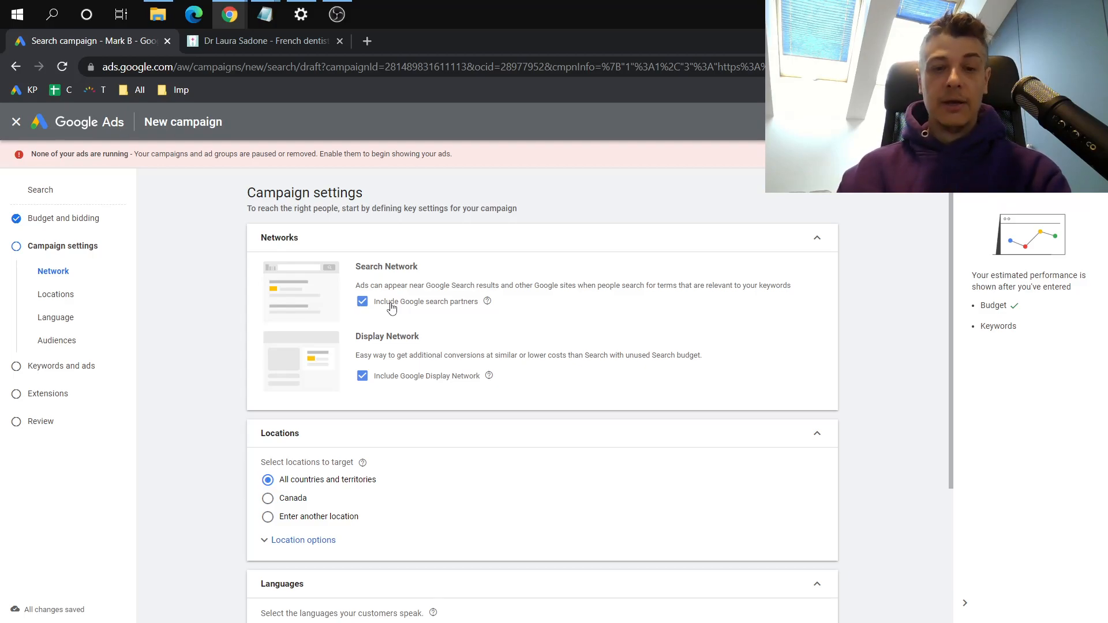
Exclude the Google Display Network and open the advanced search for entering another target location
{"action": "left_click", "coordinate": [362, 376]}
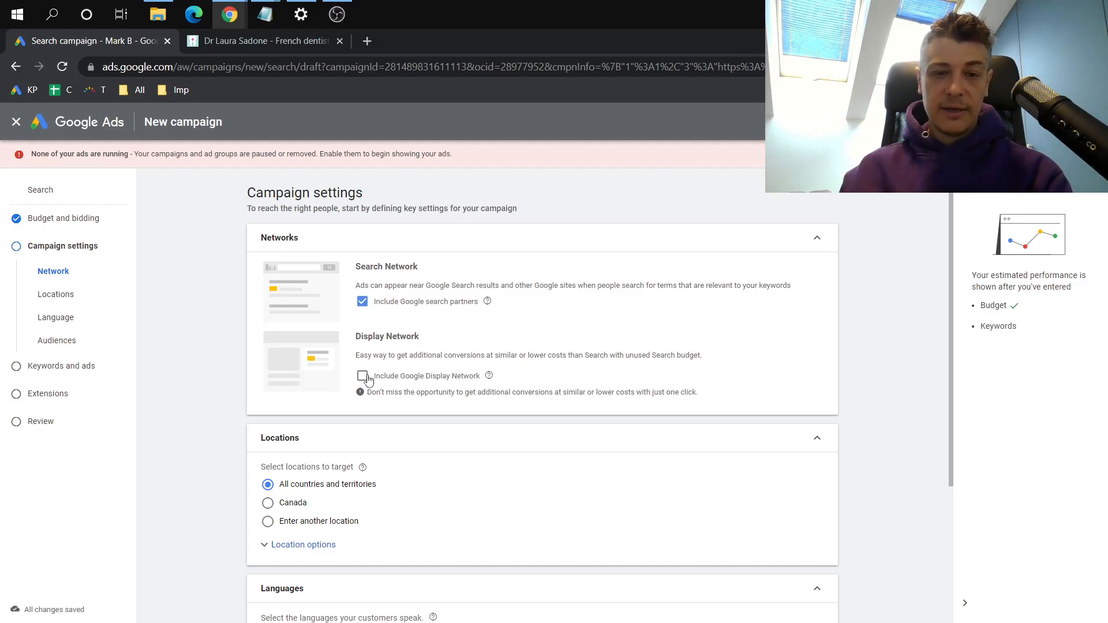
{"action": "scroll", "coordinate": [212, 420], "scroll_direction": "down", "scroll_amount": 1}
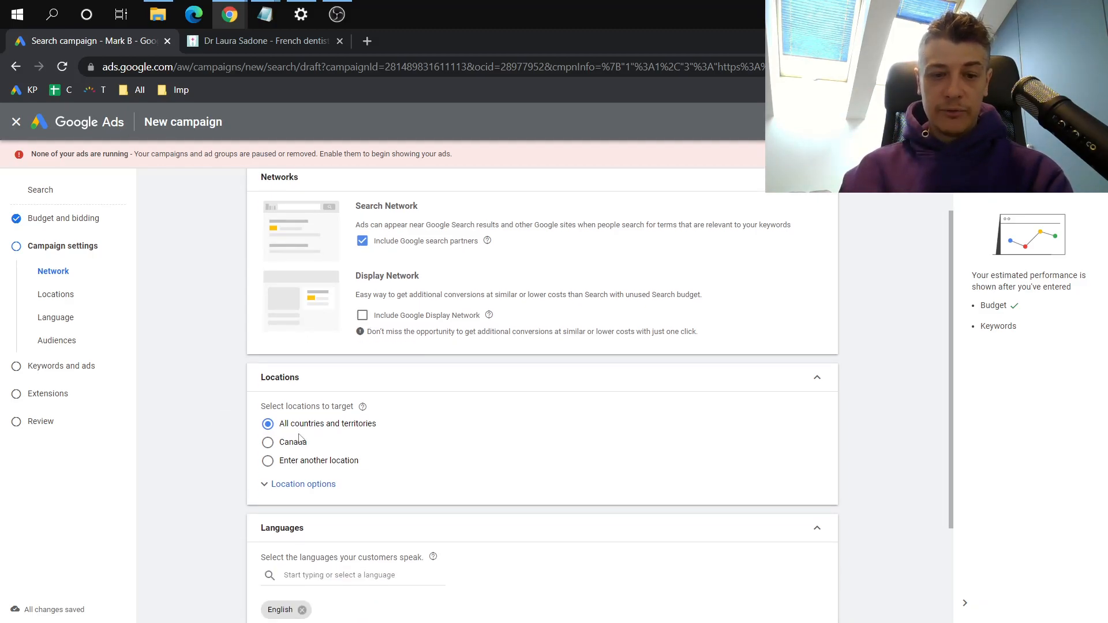
{"action": "left_click", "coordinate": [300, 486]}
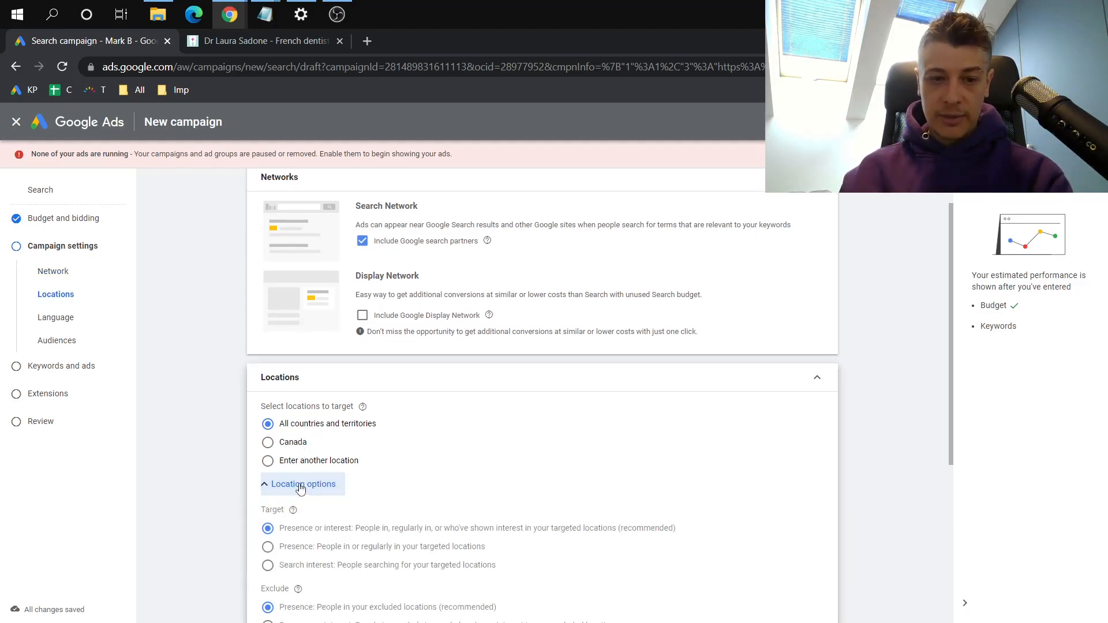
{"action": "left_click", "coordinate": [318, 462]}
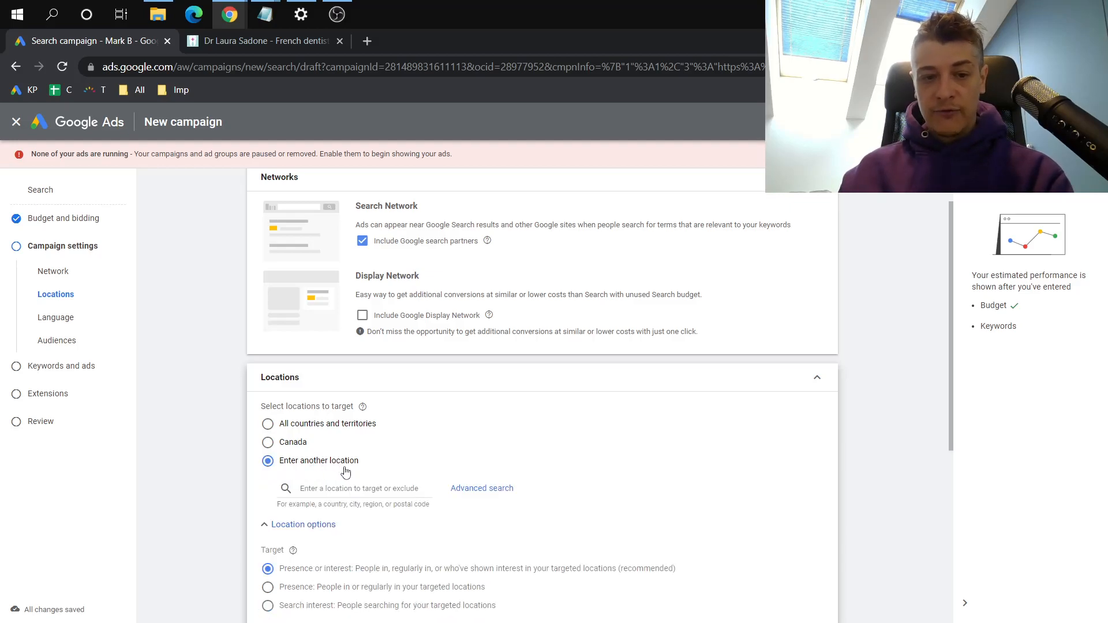
{"action": "left_click", "coordinate": [348, 489]}
{"action": "type", "text": "lon"}
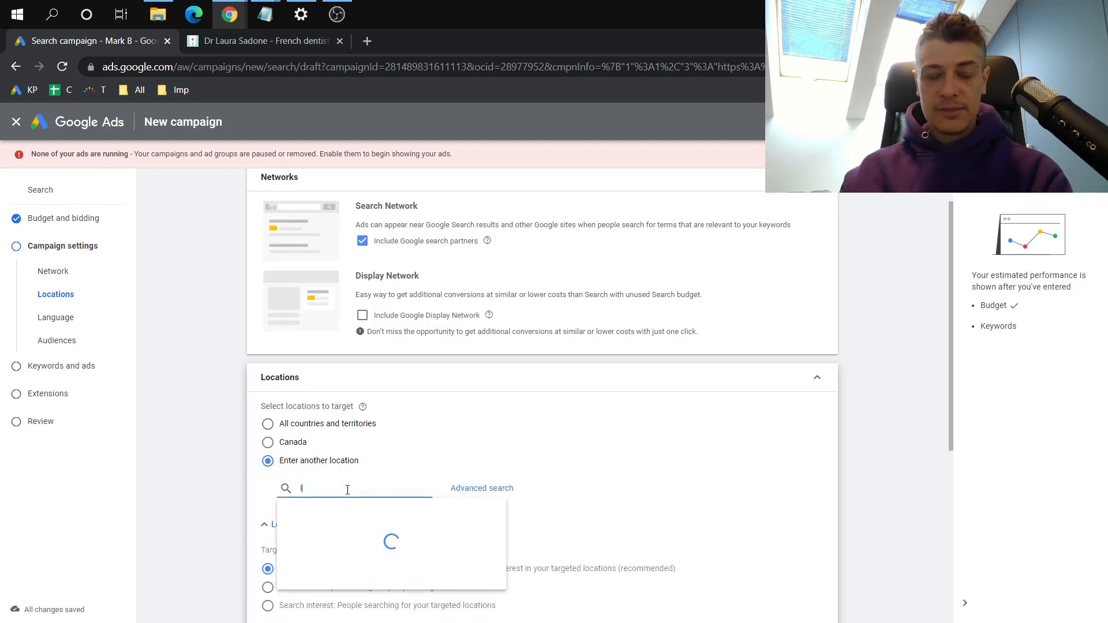
{"action": "left_click", "coordinate": [461, 495]}
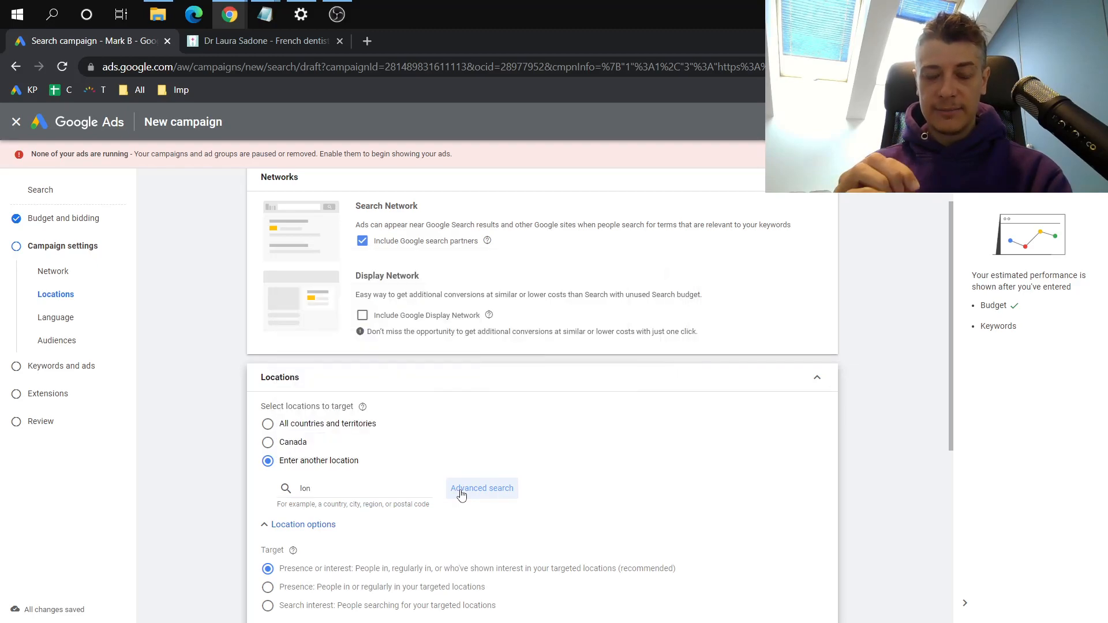
{"action": "left_click", "coordinate": [461, 495]}
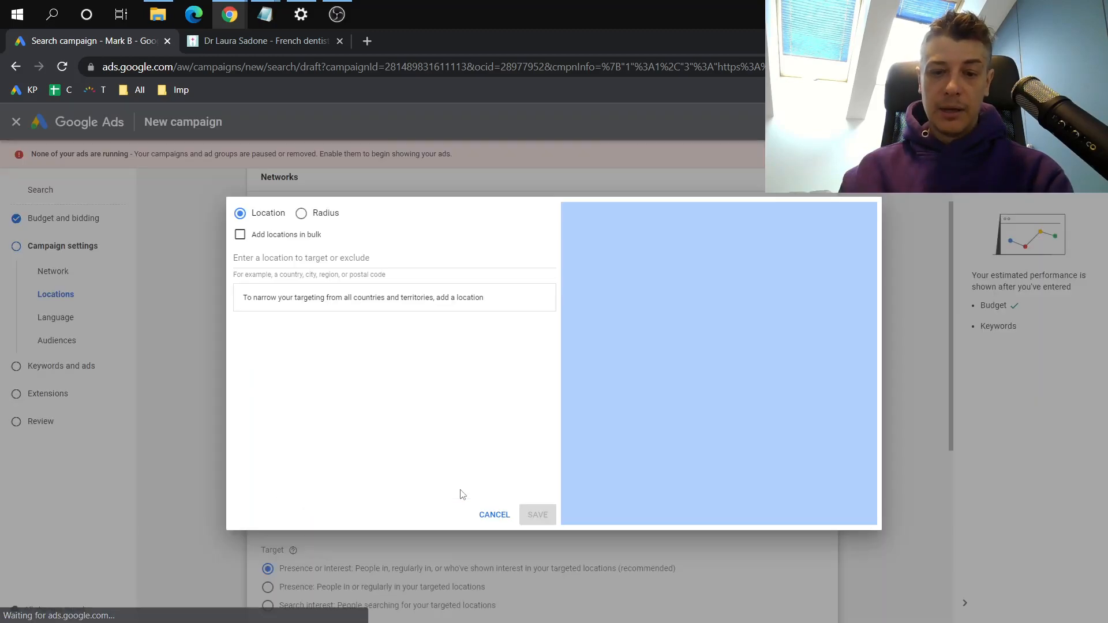
Search for London and add the city London, England, United Kingdom as a targeted location
{"action": "left_click", "coordinate": [393, 259]}
{"action": "type", "text": "lond"}
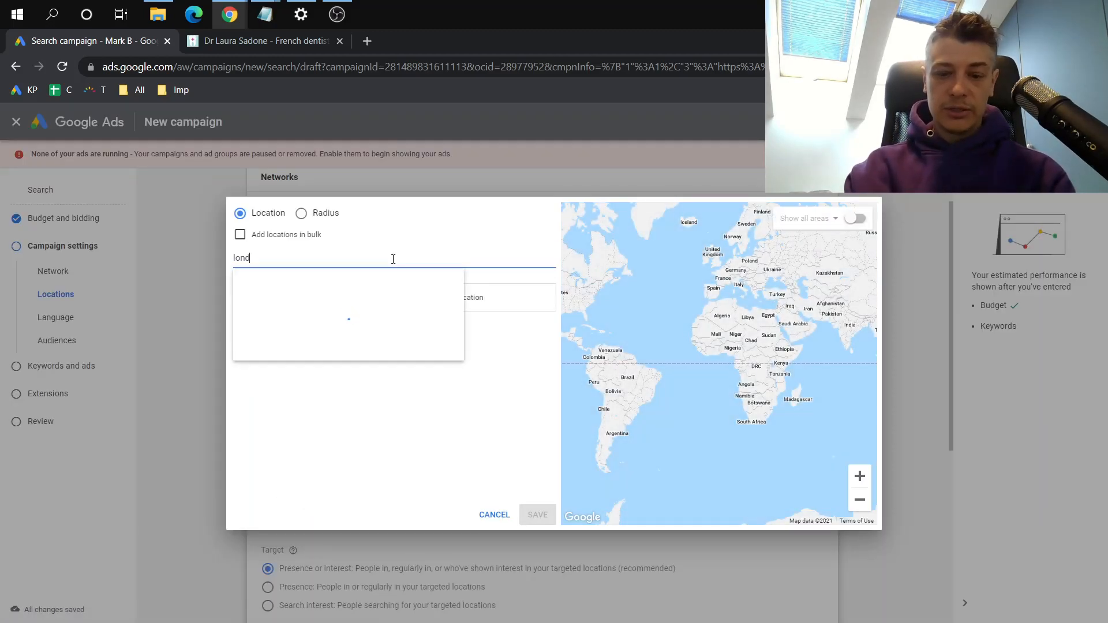
{"action": "type", "text": "on"}
{"action": "left_click", "coordinate": [337, 289]}
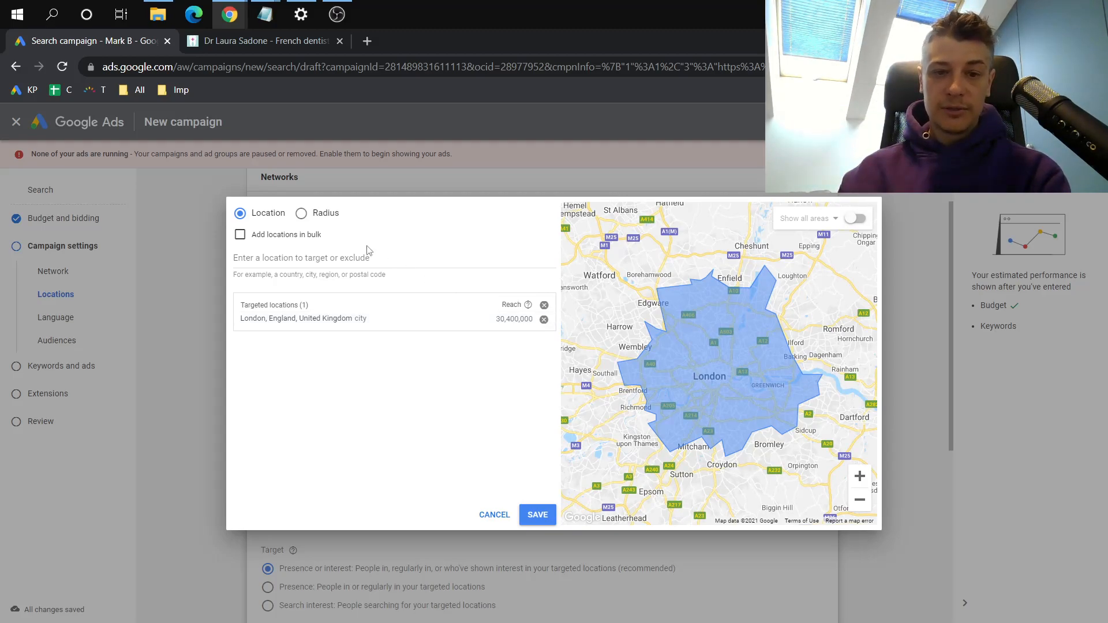
Switch to radius targeting, turn on pin mode and try to place a pin on London on the map
{"action": "left_click", "coordinate": [301, 214]}
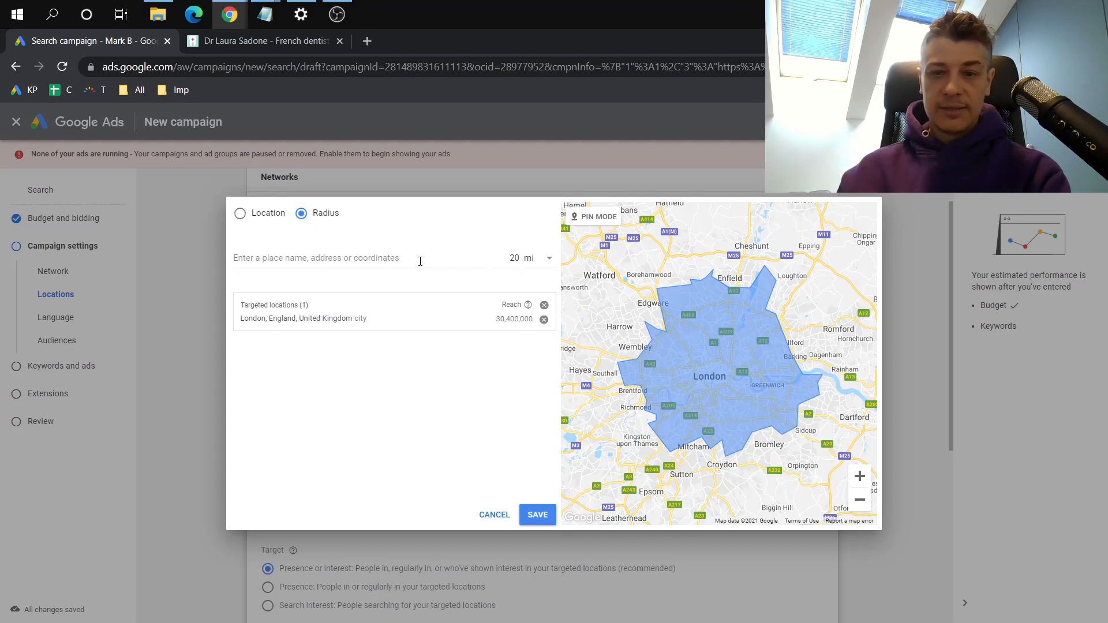
{"action": "left_click", "coordinate": [598, 218]}
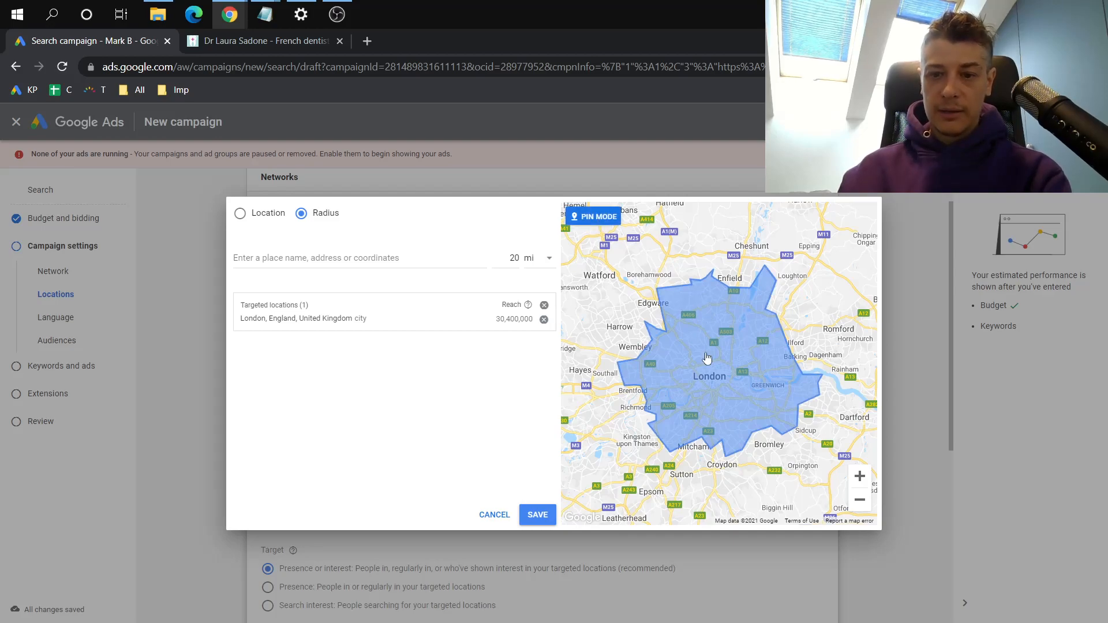
{"action": "left_click", "coordinate": [725, 375]}
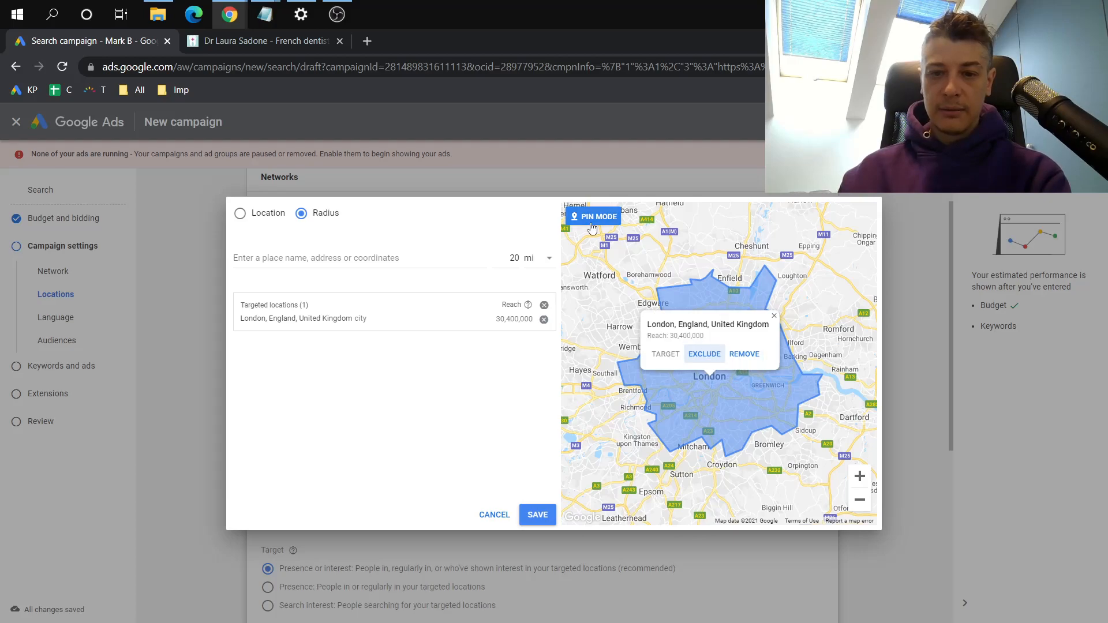
Search for London as the radius centre and target 20 mi around London, ON
{"action": "left_click", "coordinate": [527, 261]}
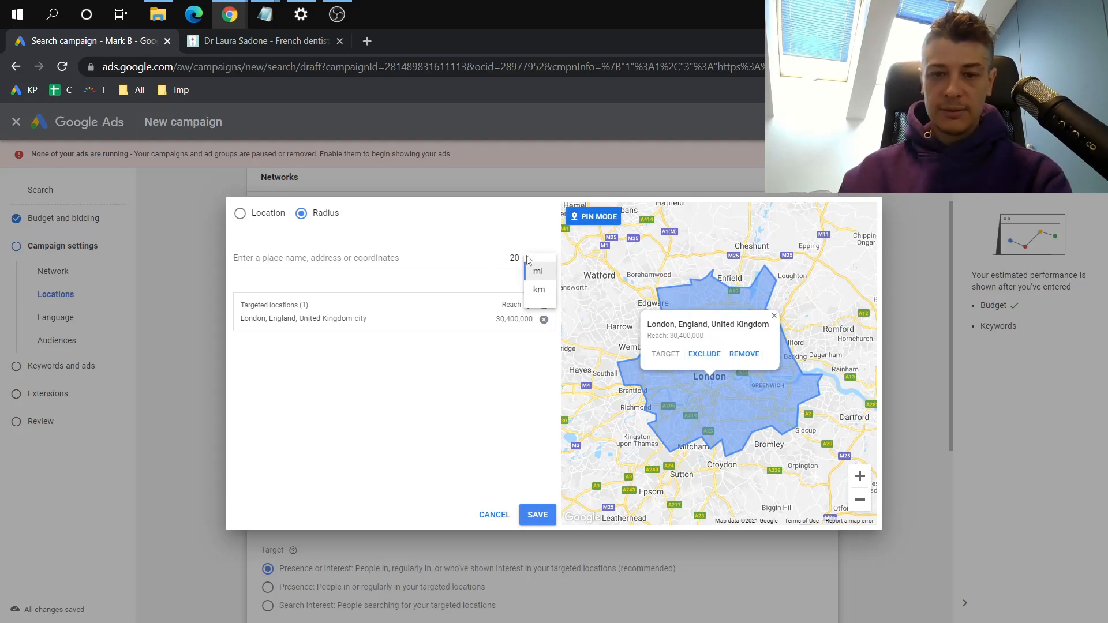
{"action": "left_click", "coordinate": [389, 255]}
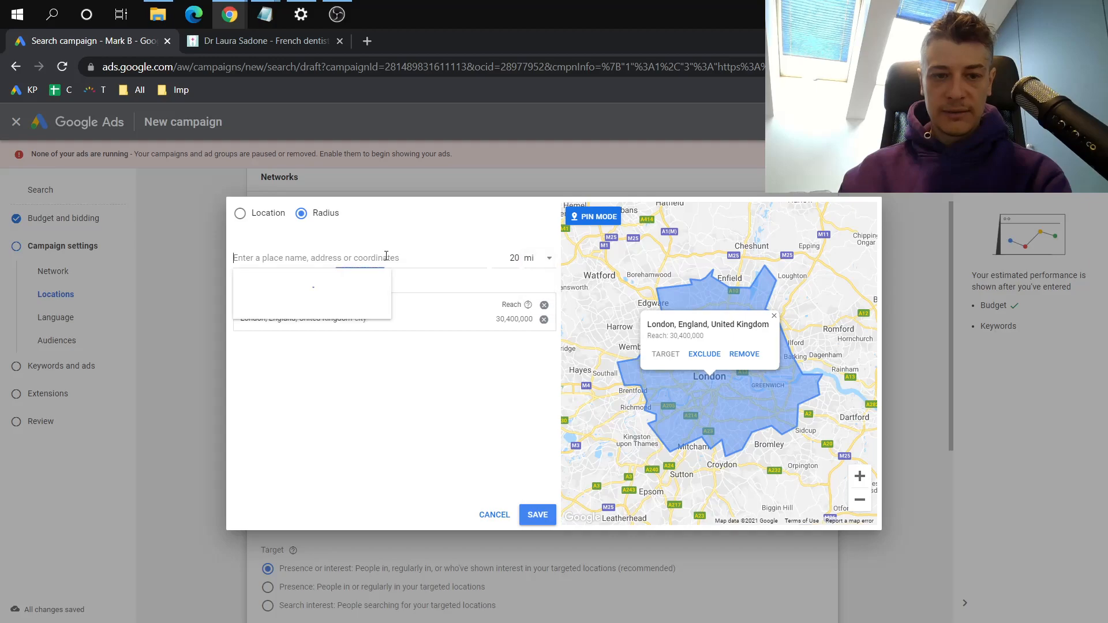
{"action": "type", "text": "l"}
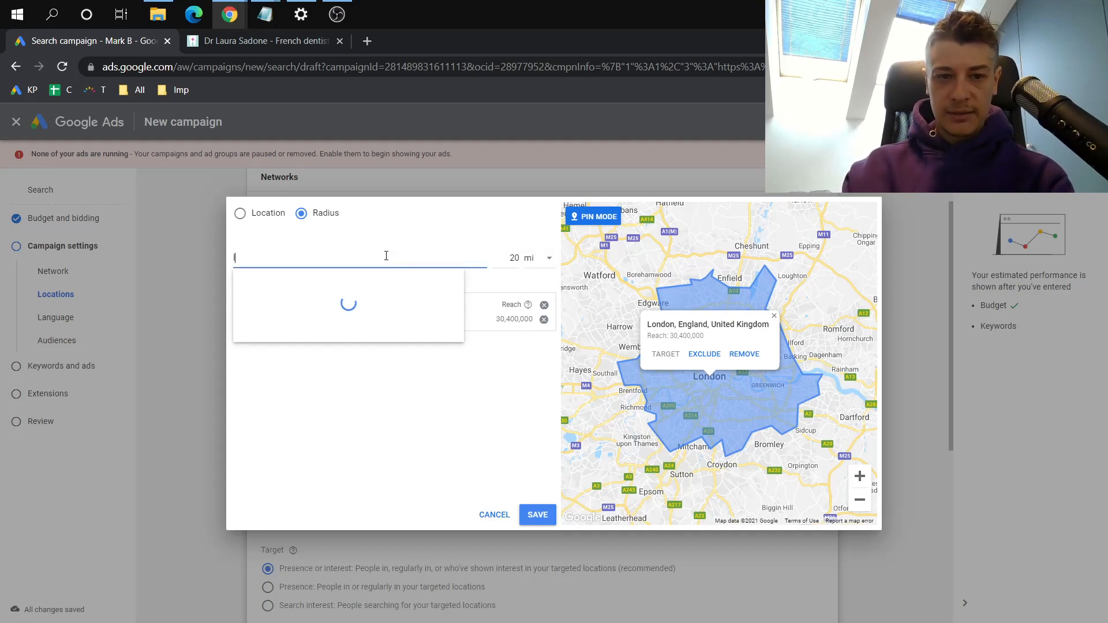
{"action": "type", "text": "ondon"}
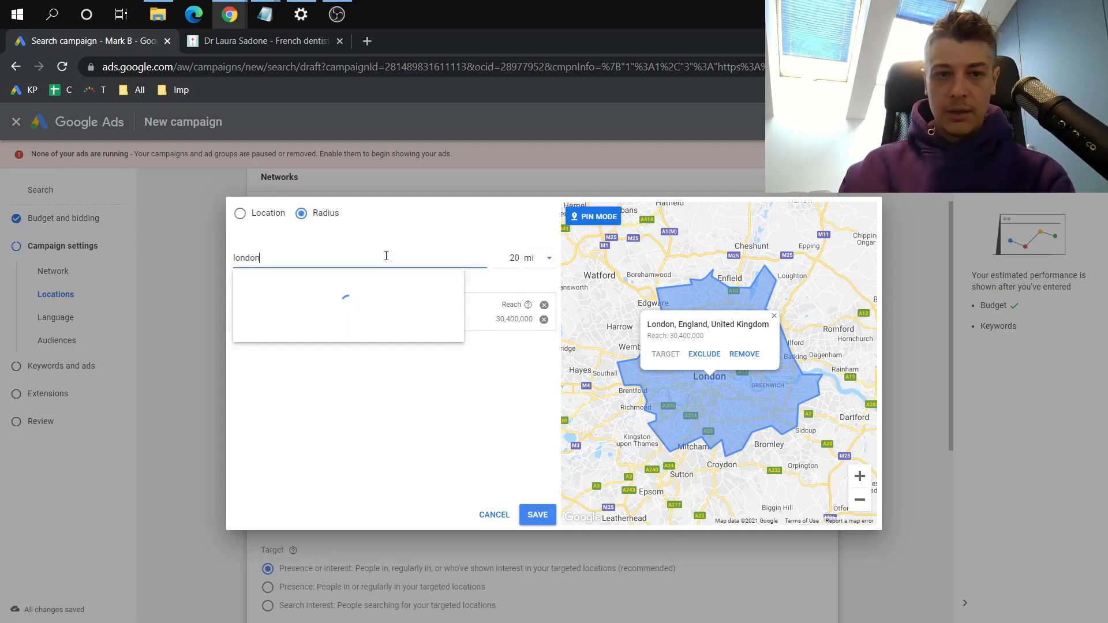
{"action": "left_click", "coordinate": [350, 293]}
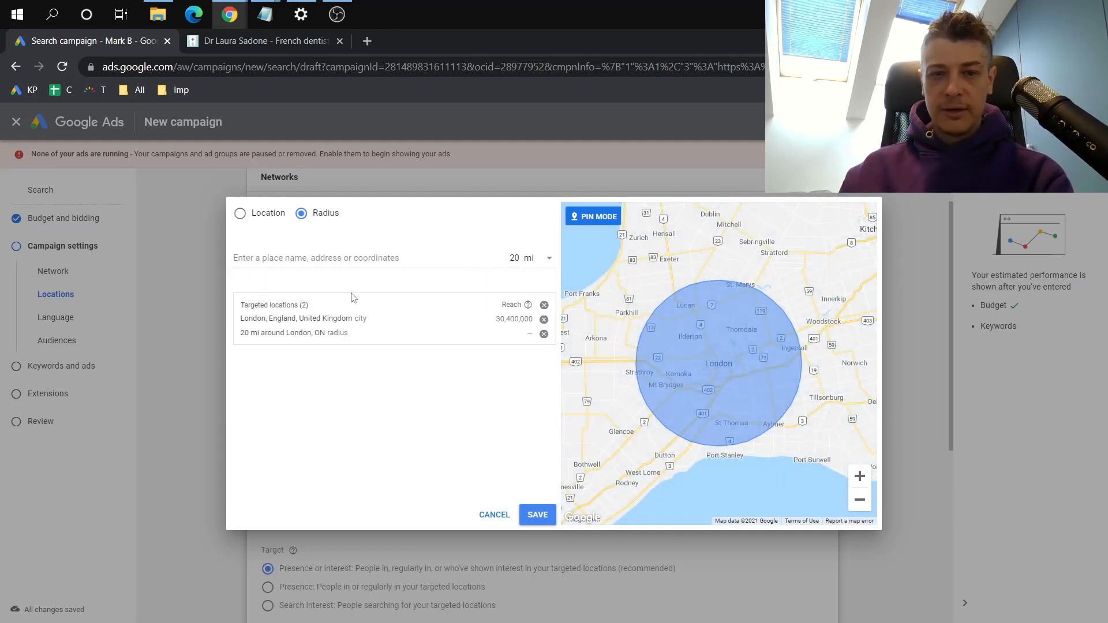
Remove the London city target and add a 20 mi radius around London, UK
{"action": "left_click", "coordinate": [544, 320]}
{"action": "left_click", "coordinate": [394, 253]}
{"action": "type", "text": "lon"}
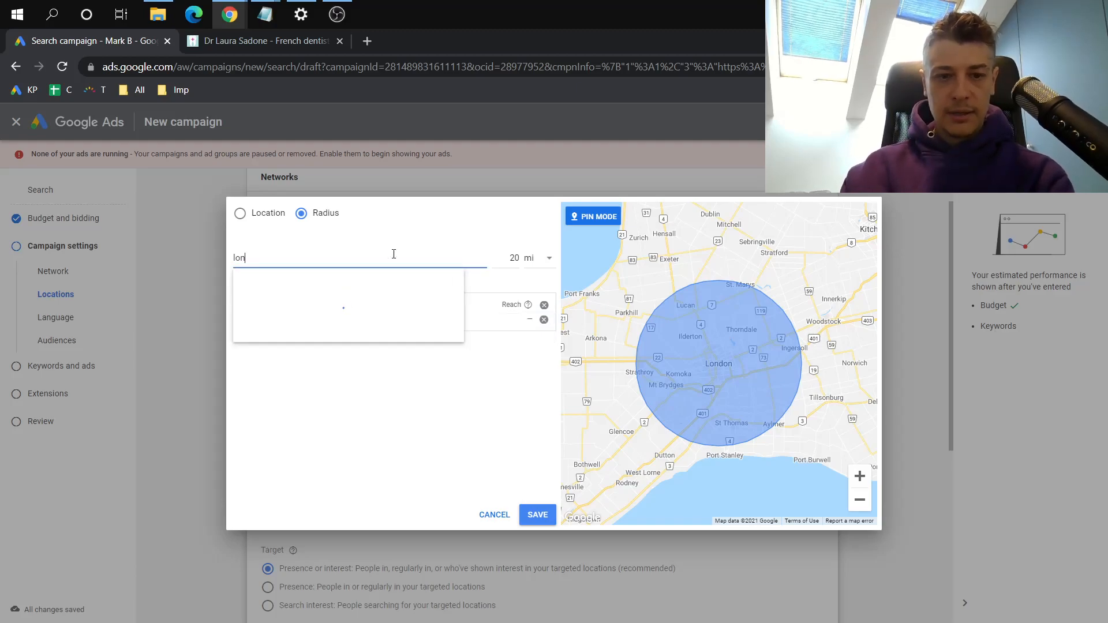
{"action": "type", "text": "don"}
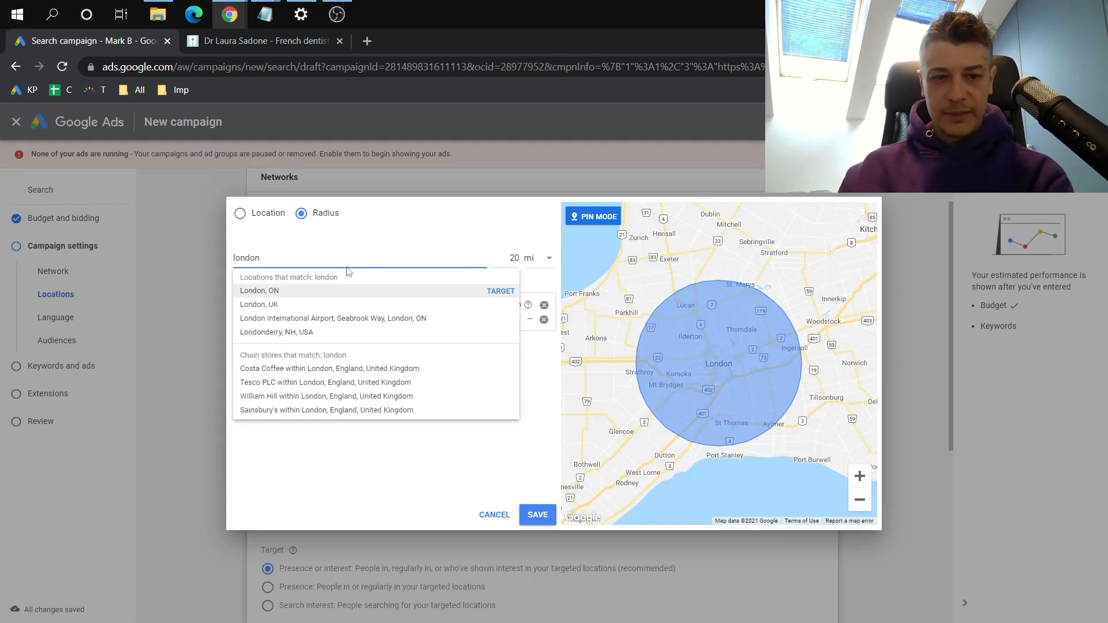
{"action": "left_click", "coordinate": [333, 304]}
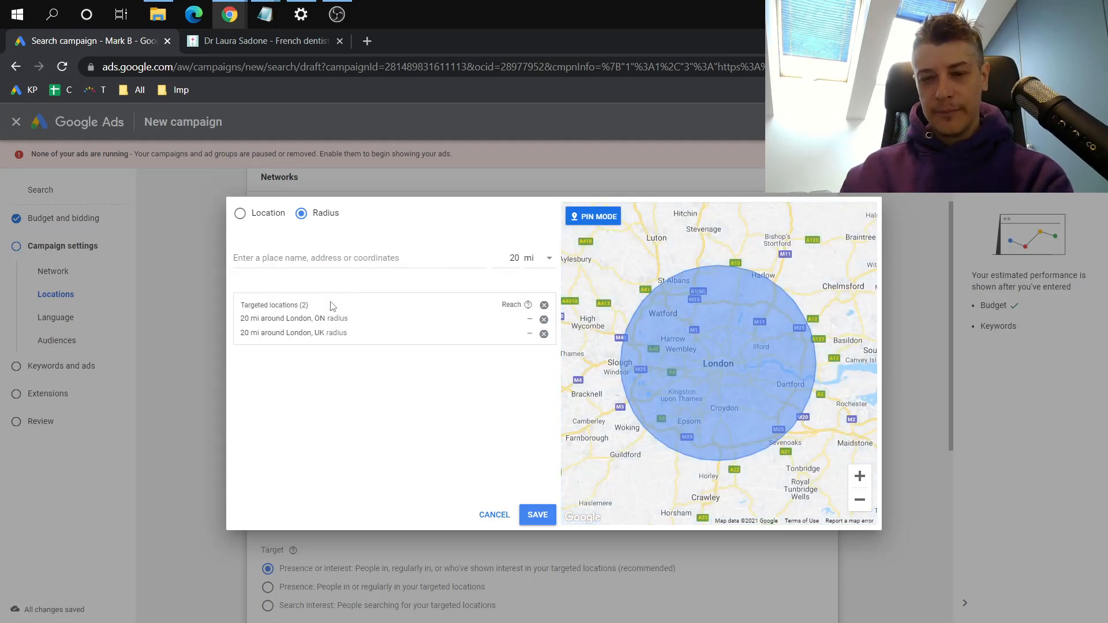
Set the targeting radius distance to 50, keeping miles as the unit
{"action": "left_click", "coordinate": [540, 259]}
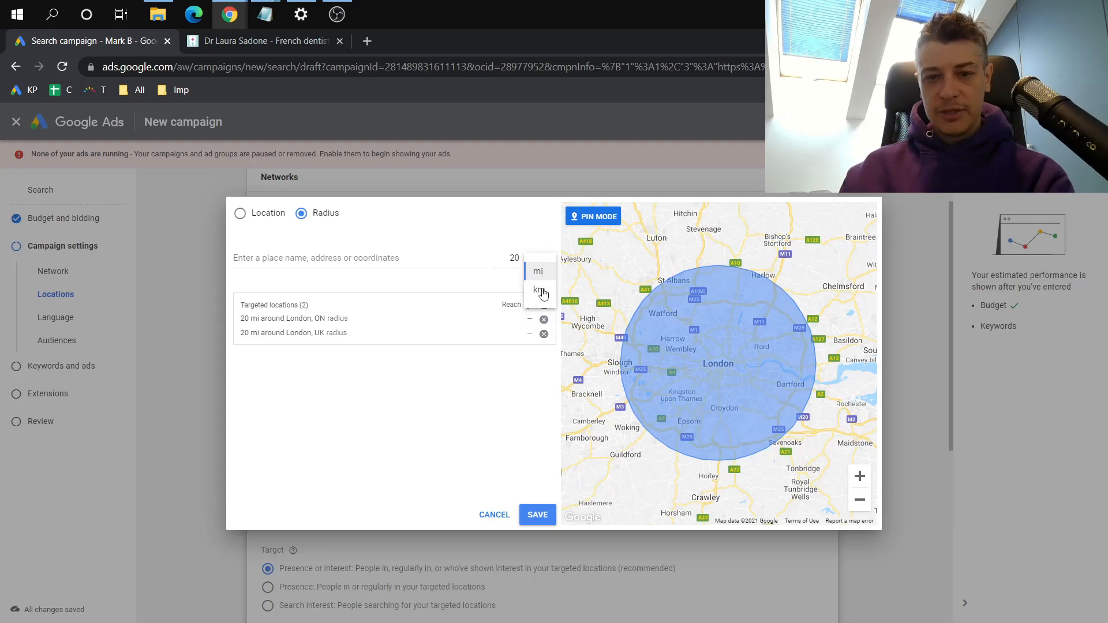
{"action": "left_click", "coordinate": [517, 257]}
{"action": "key", "text": "BackSpace"}
{"action": "key", "text": "BackSpace"}
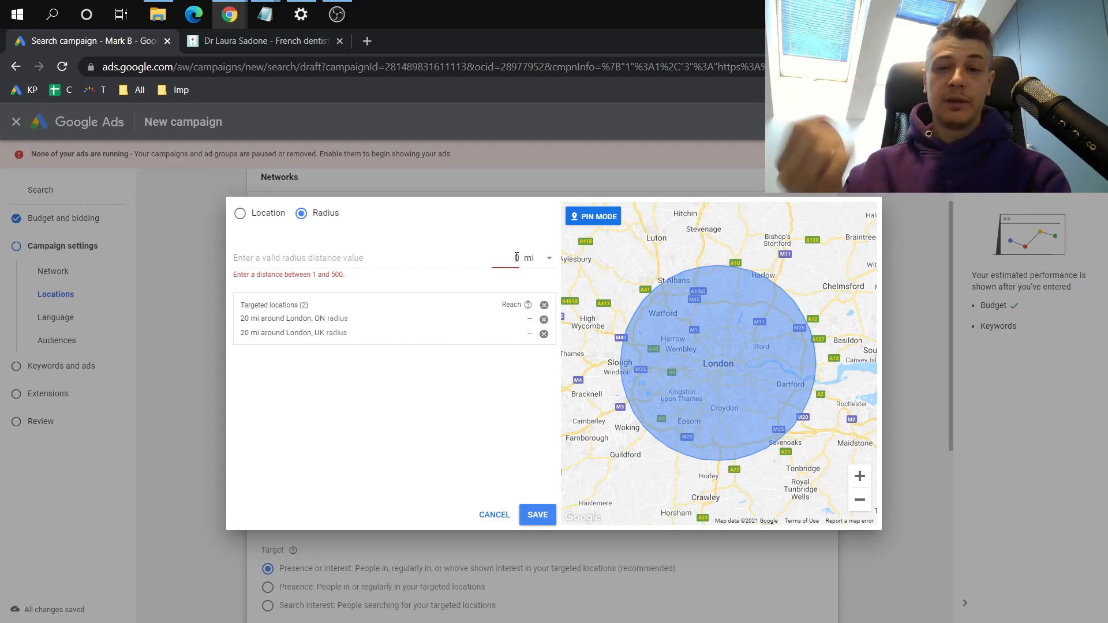
{"action": "type", "text": "50"}
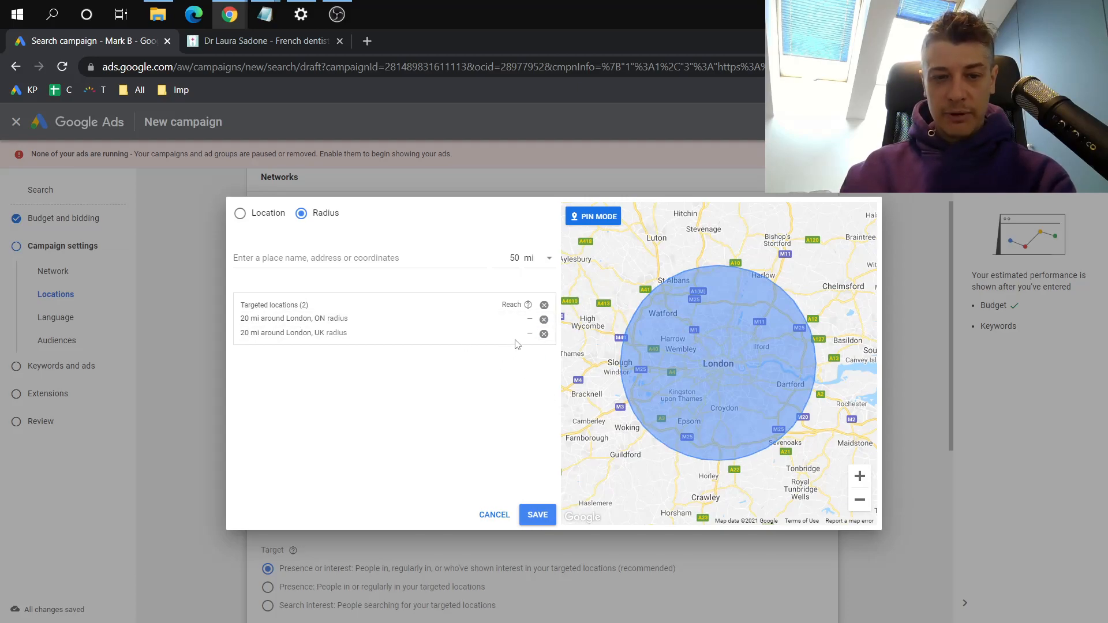
Replace both 20 mi radius targets with 50 mi around London, UK and save the location targeting
{"action": "left_click", "coordinate": [544, 320]}
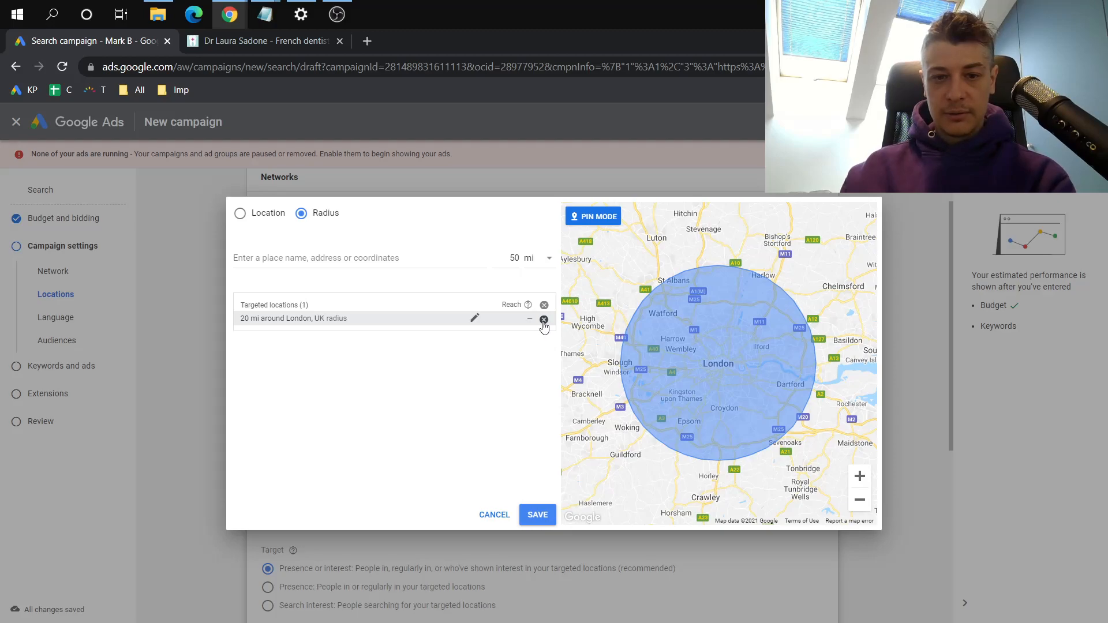
{"action": "left_click", "coordinate": [544, 321]}
{"action": "left_click", "coordinate": [399, 256]}
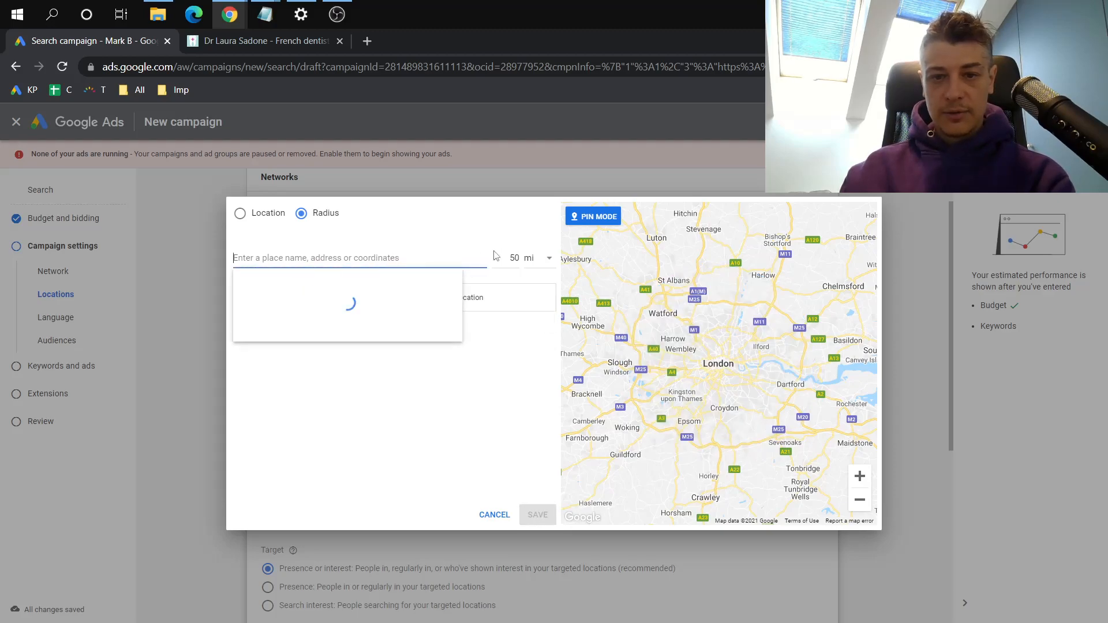
{"action": "type", "text": "l"}
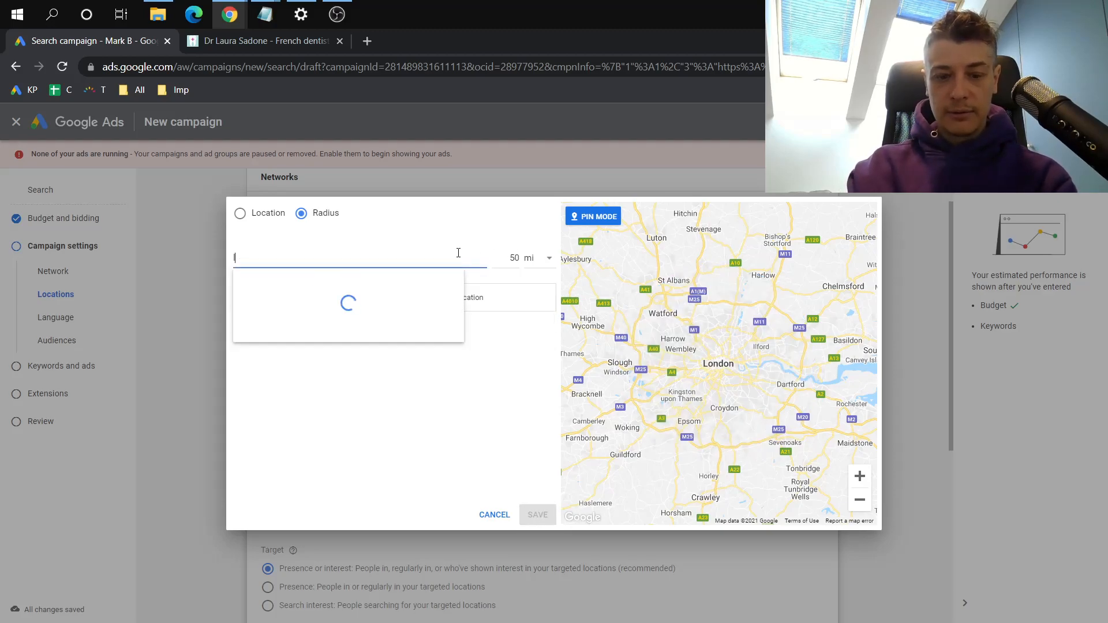
{"action": "type", "text": "ondo"}
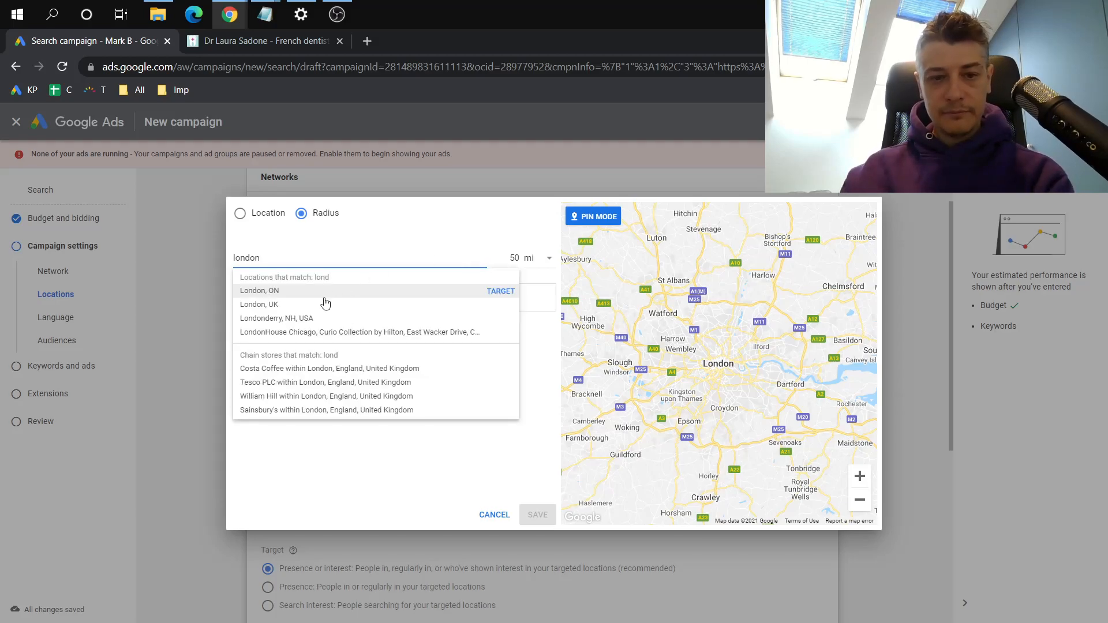
{"action": "left_click", "coordinate": [318, 304]}
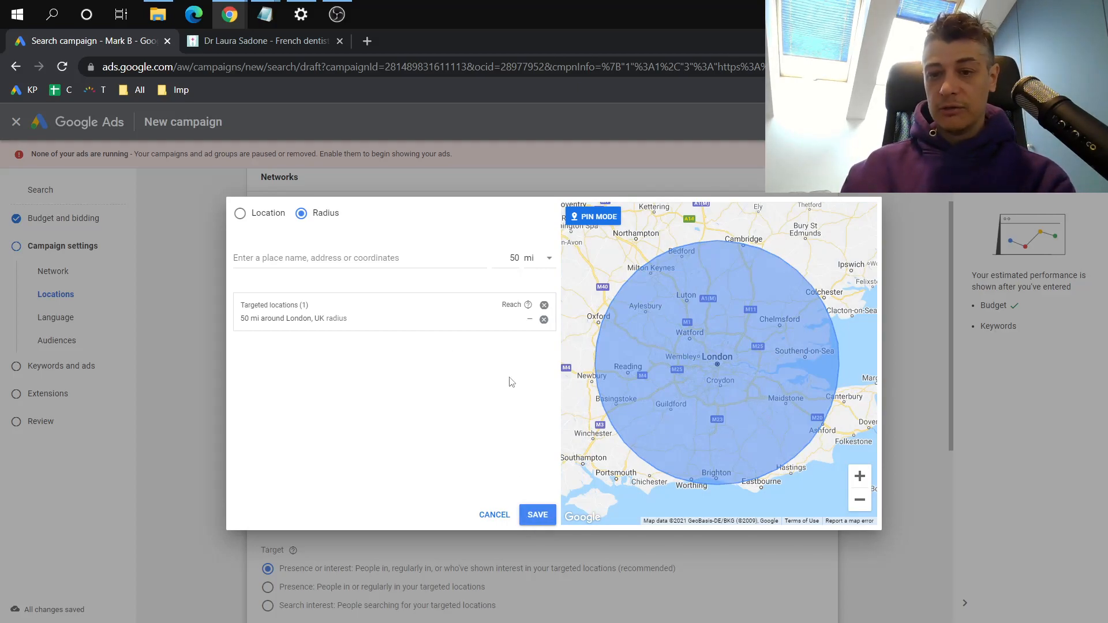
{"action": "left_click", "coordinate": [860, 502]}
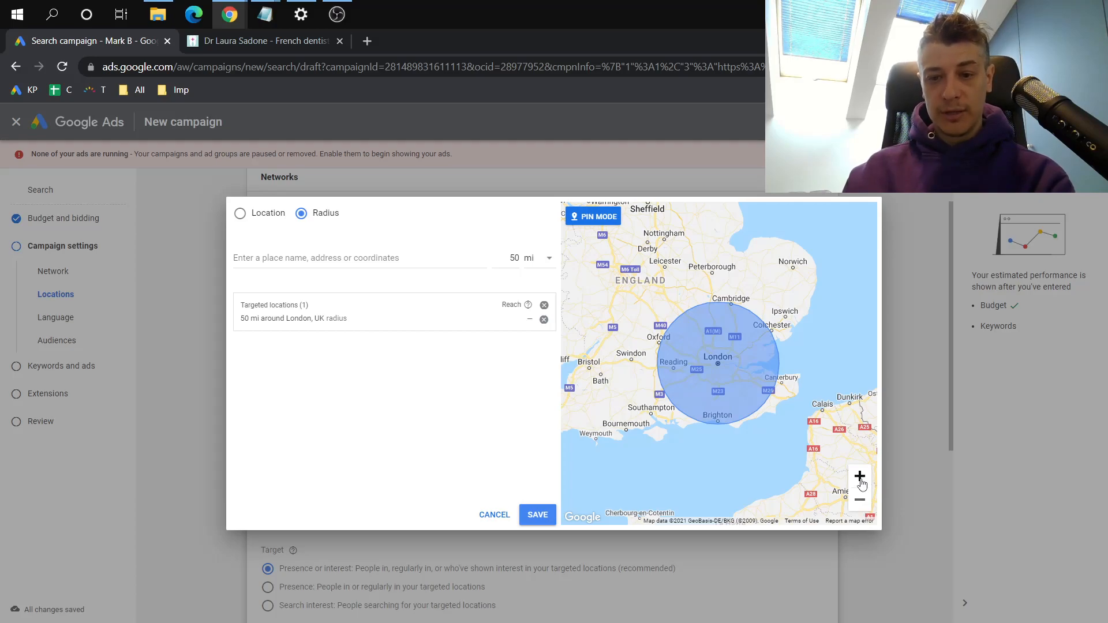
{"action": "left_click", "coordinate": [859, 476]}
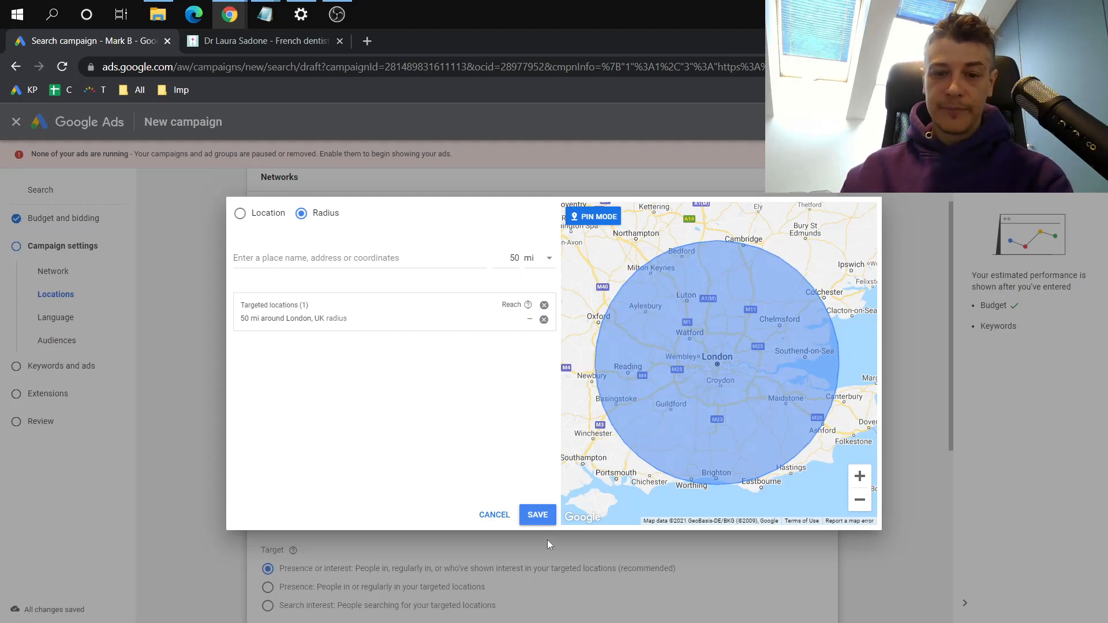
{"action": "left_click", "coordinate": [537, 515]}
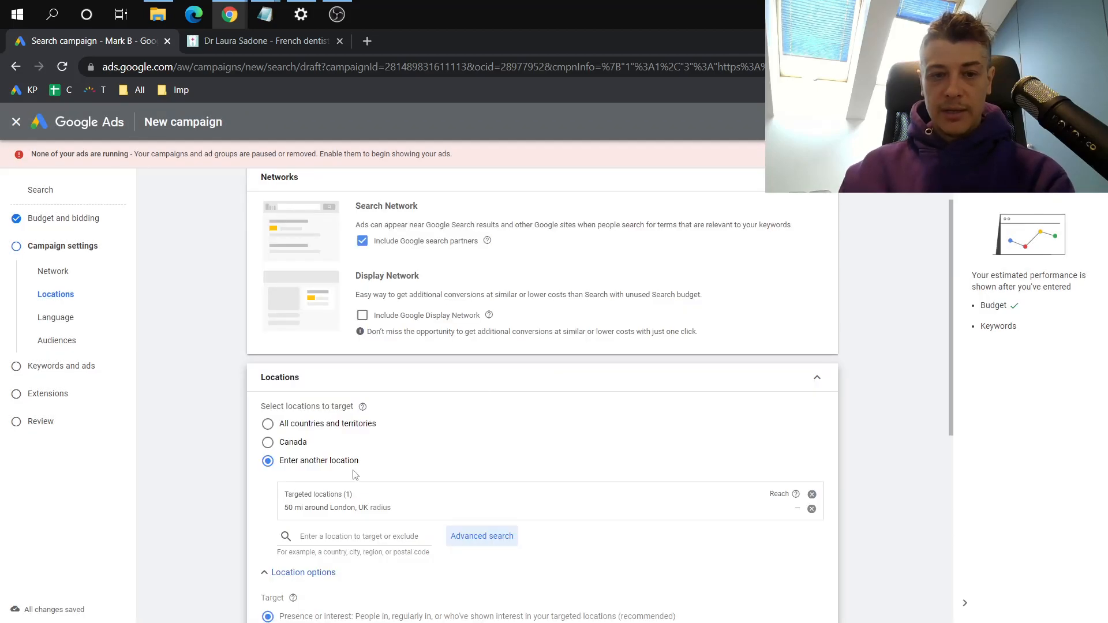
Set the location target option to "Presence: People in or regularly in your targeted locations"
{"action": "scroll", "coordinate": [227, 509], "scroll_direction": "down", "scroll_amount": 4}
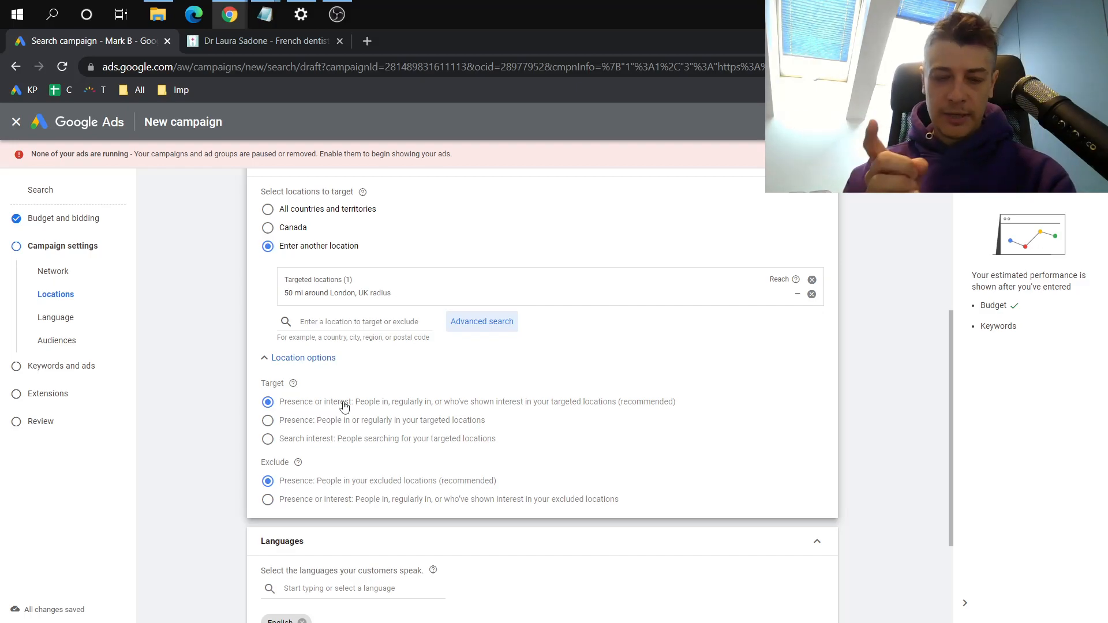
{"action": "left_click", "coordinate": [298, 426]}
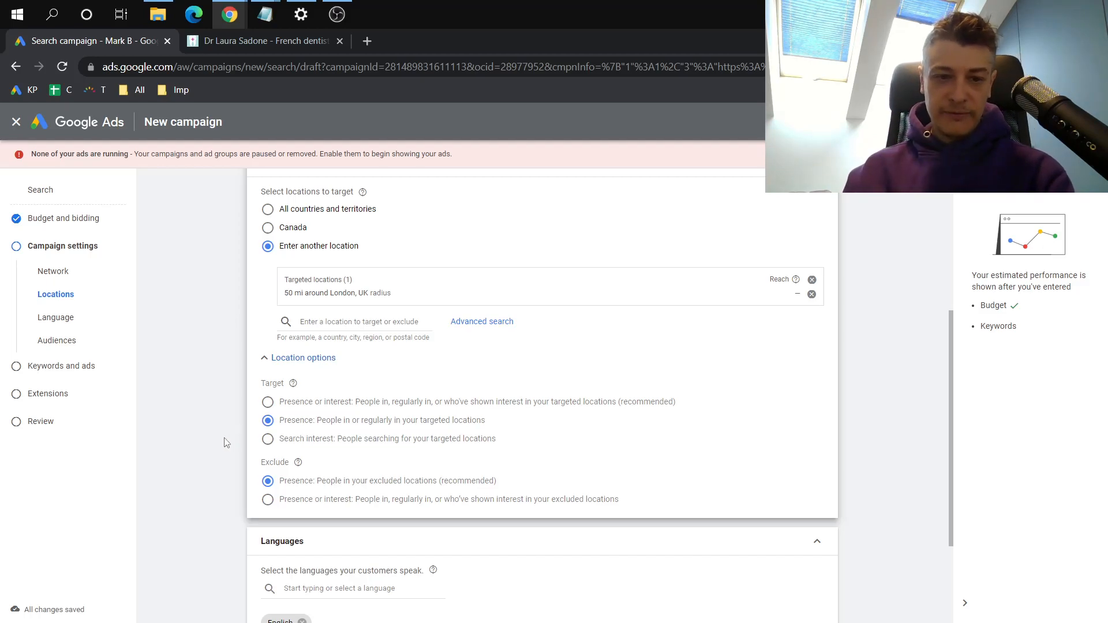
{"action": "scroll", "coordinate": [226, 442], "scroll_direction": "down", "scroll_amount": 1}
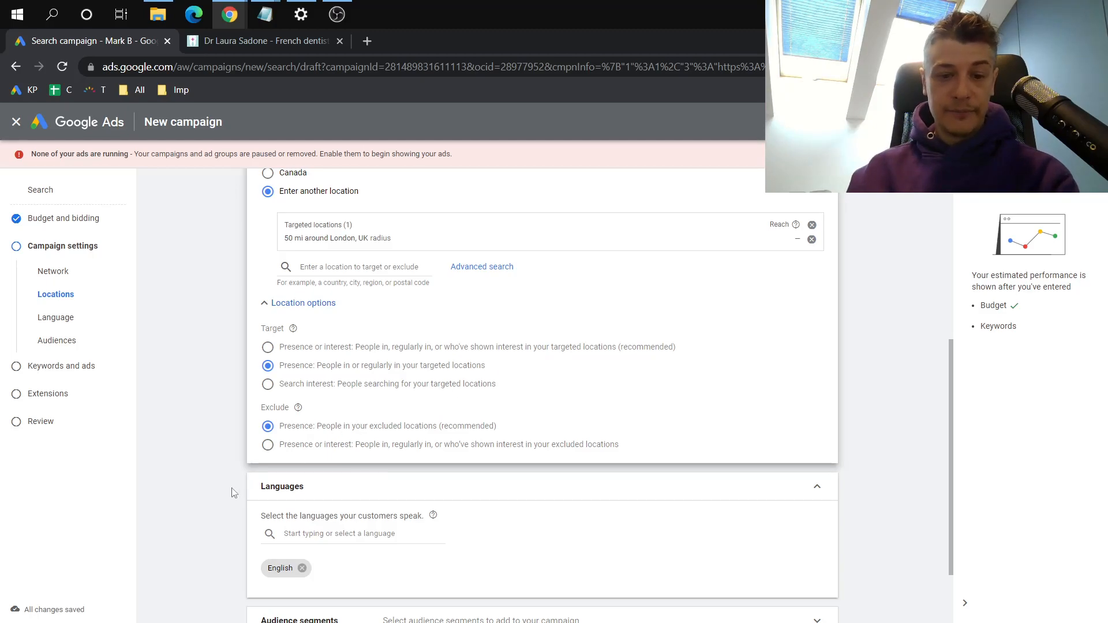
{"action": "scroll", "coordinate": [227, 497], "scroll_direction": "down", "scroll_amount": 1}
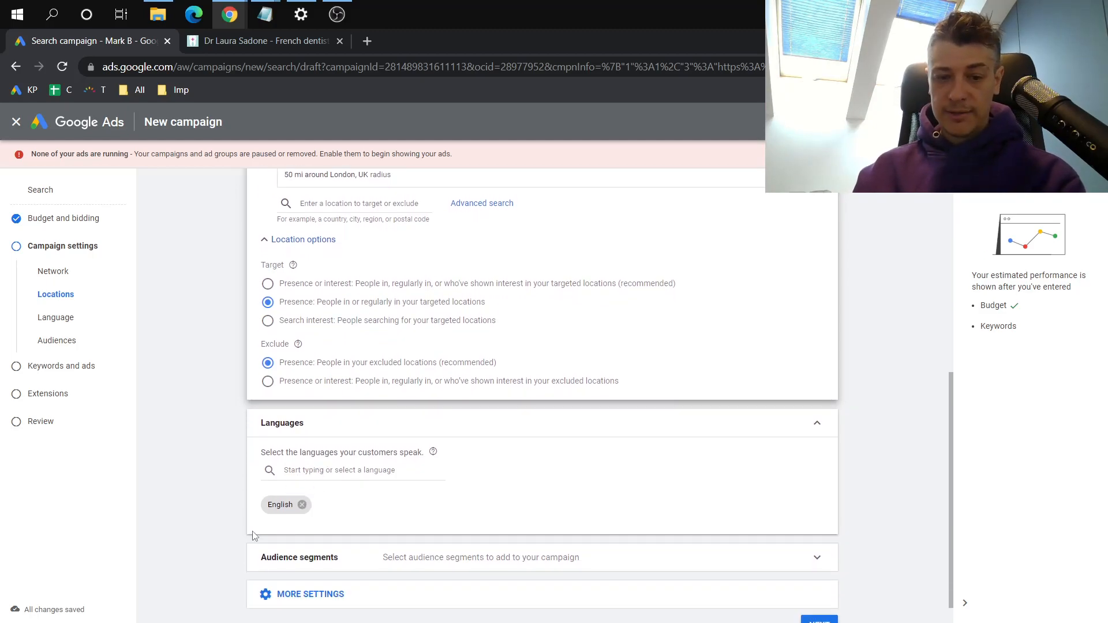
Check the campaign's language selection in the Languages settings
{"action": "scroll", "coordinate": [254, 535], "scroll_direction": "down", "scroll_amount": 1}
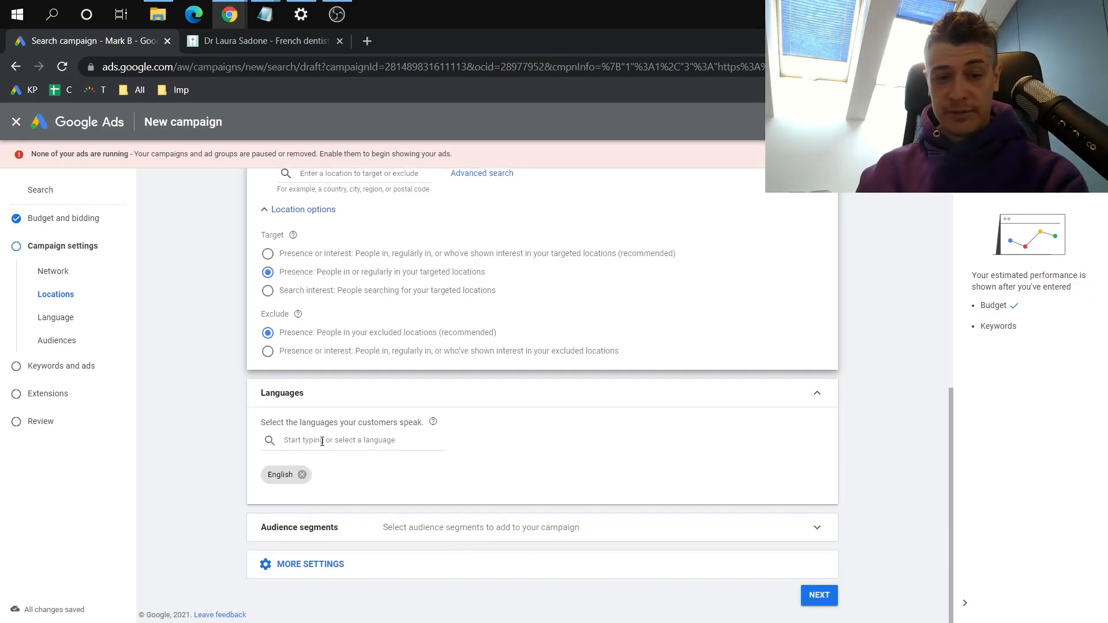
{"action": "right_click", "coordinate": [322, 442]}
{"action": "left_click", "coordinate": [293, 438]}
{"action": "left_click", "coordinate": [230, 462]}
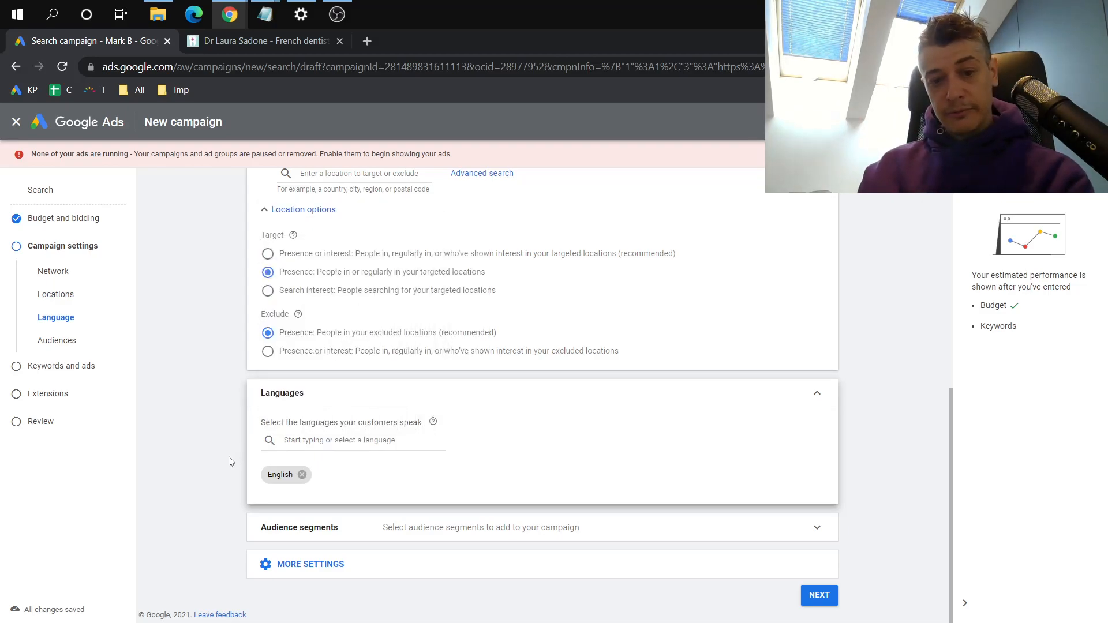
Expand the audience segments and search them for "dent", clearing the search term when done
{"action": "left_click", "coordinate": [299, 528]}
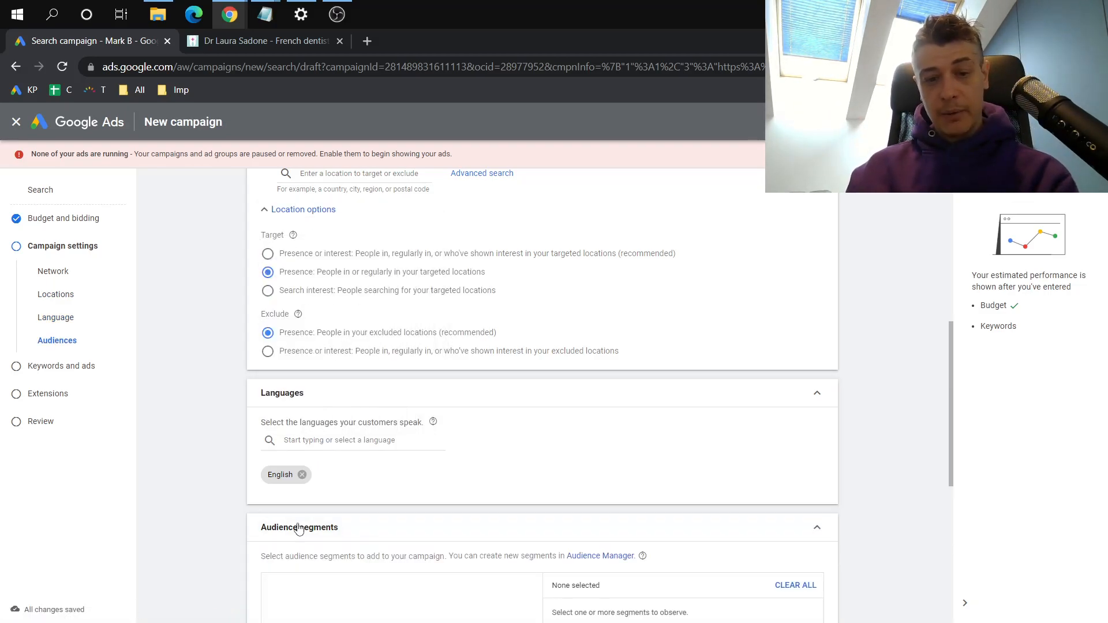
{"action": "scroll", "coordinate": [200, 473], "scroll_direction": "down", "scroll_amount": 3}
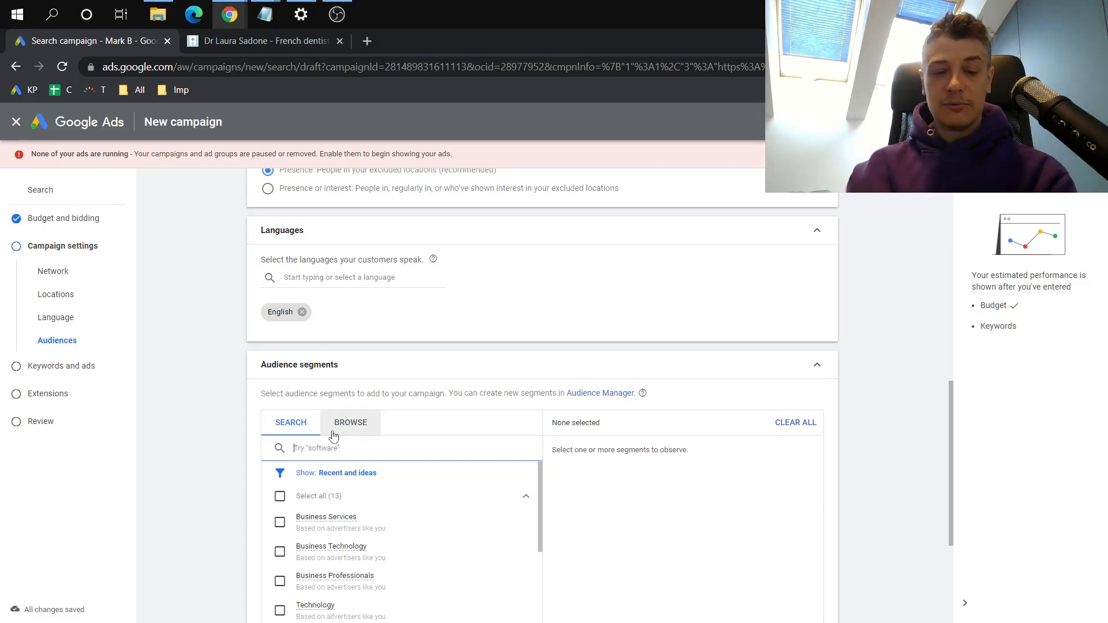
{"action": "type", "text": "den"}
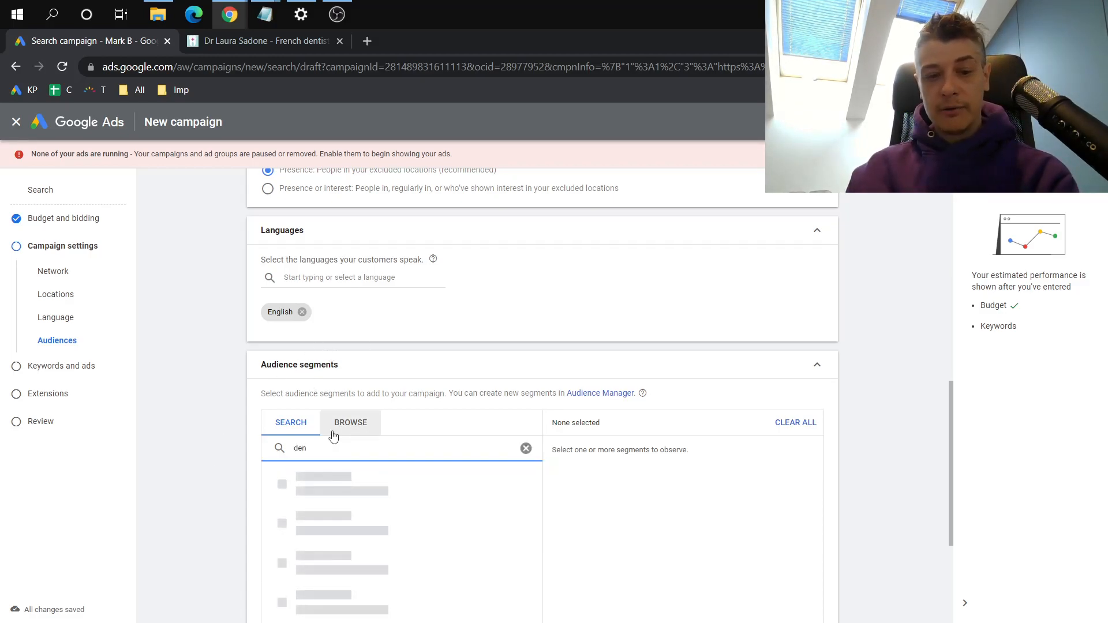
{"action": "scroll", "coordinate": [233, 506], "scroll_direction": "down", "scroll_amount": 2}
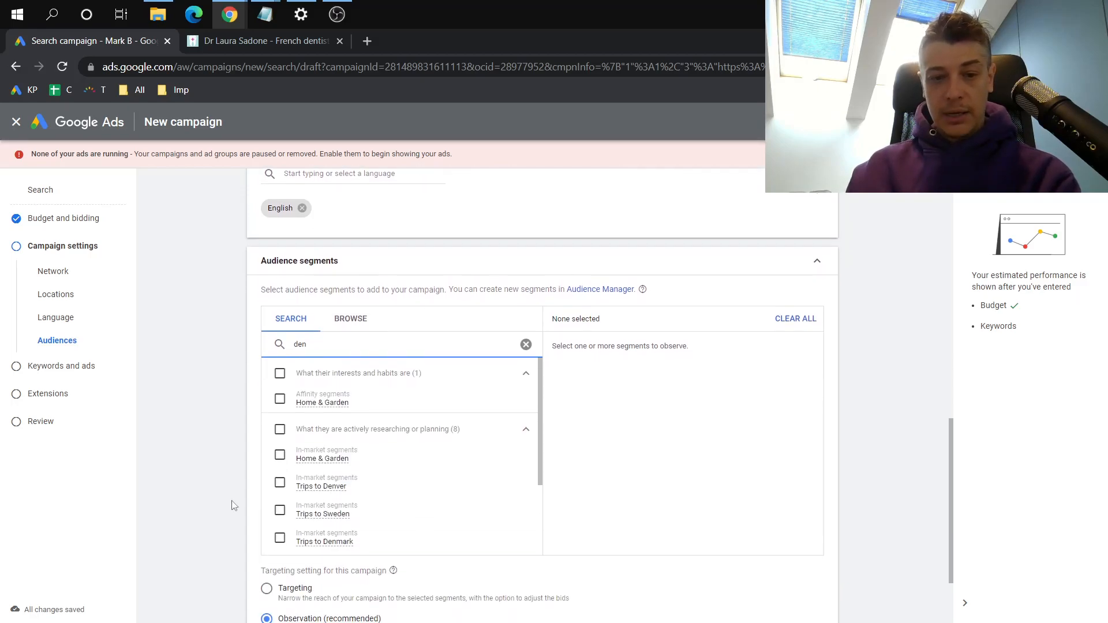
{"action": "type", "text": "t"}
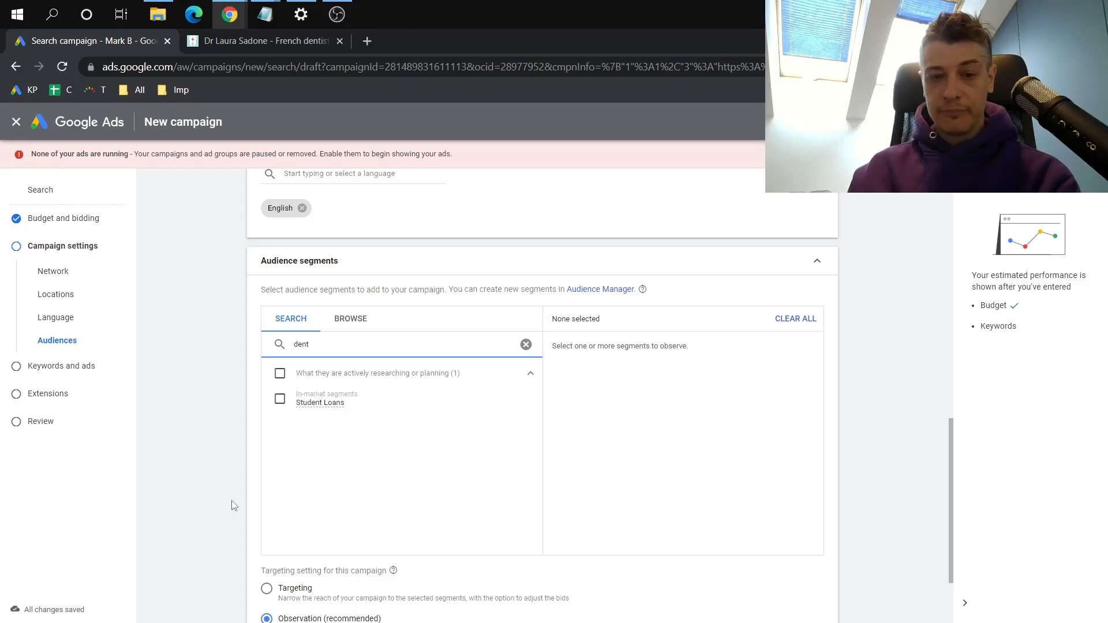
{"action": "key", "text": "BackSpace"}
{"action": "key", "text": "BackSpace"}
{"action": "key", "text": "BackSpace"}
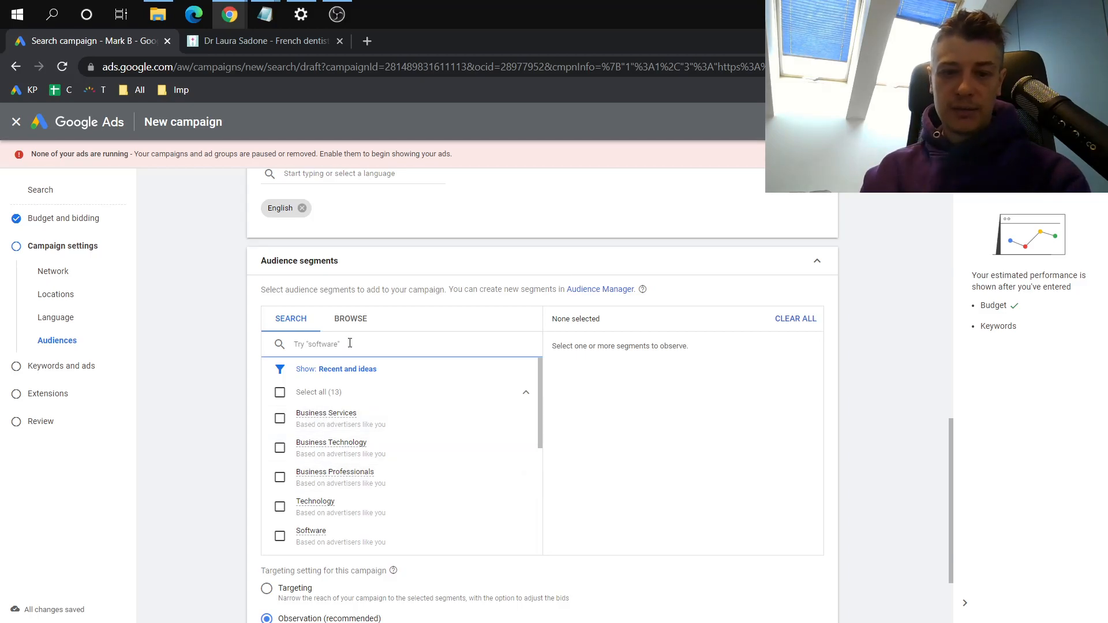
Browse the detailed demographics segments, trying out the Married option under Marital Status
{"action": "left_click", "coordinate": [349, 322]}
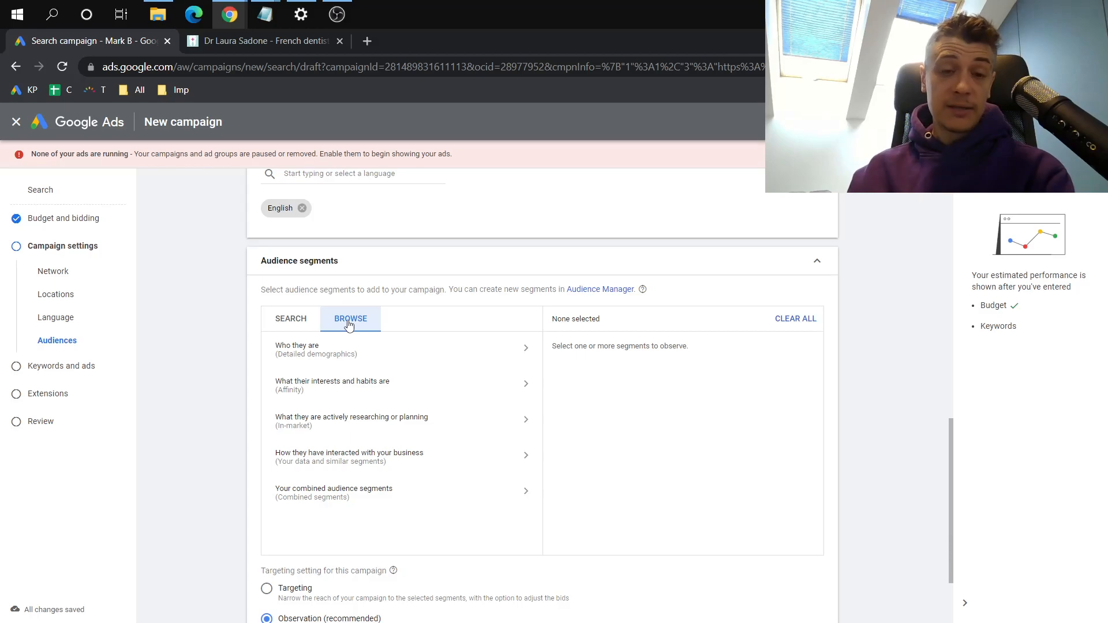
{"action": "left_click", "coordinate": [488, 361]}
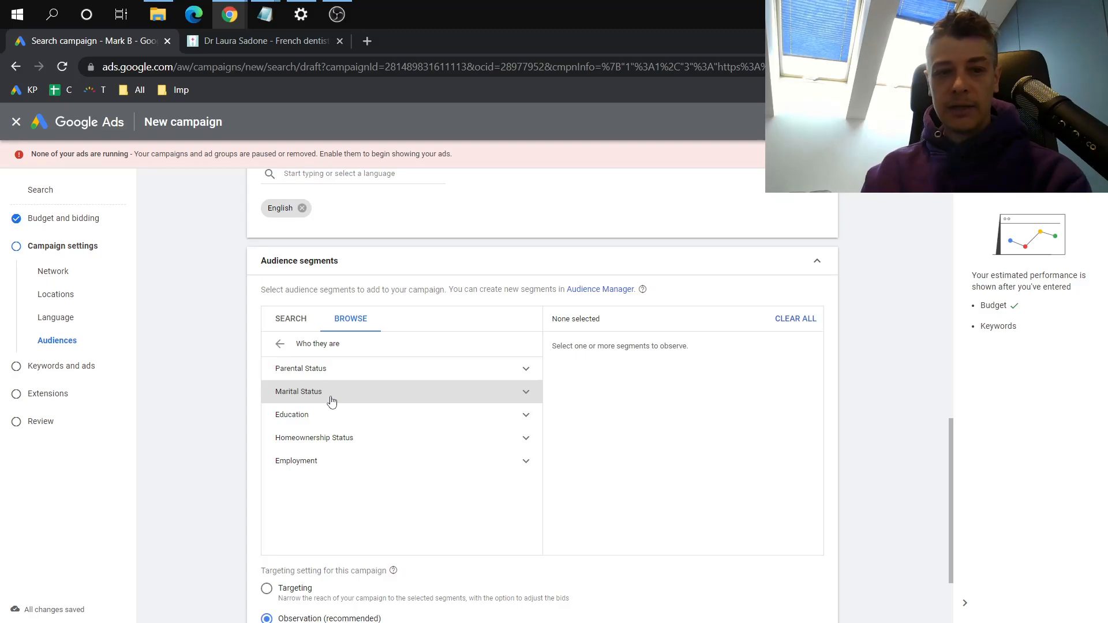
{"action": "left_click", "coordinate": [345, 374]}
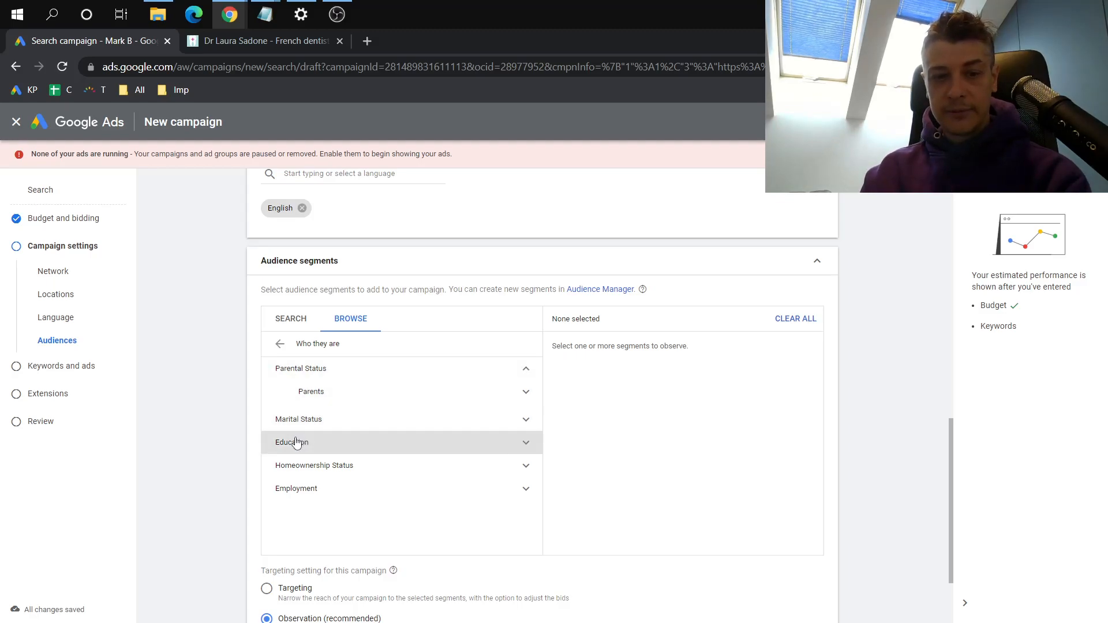
{"action": "left_click", "coordinate": [320, 426]}
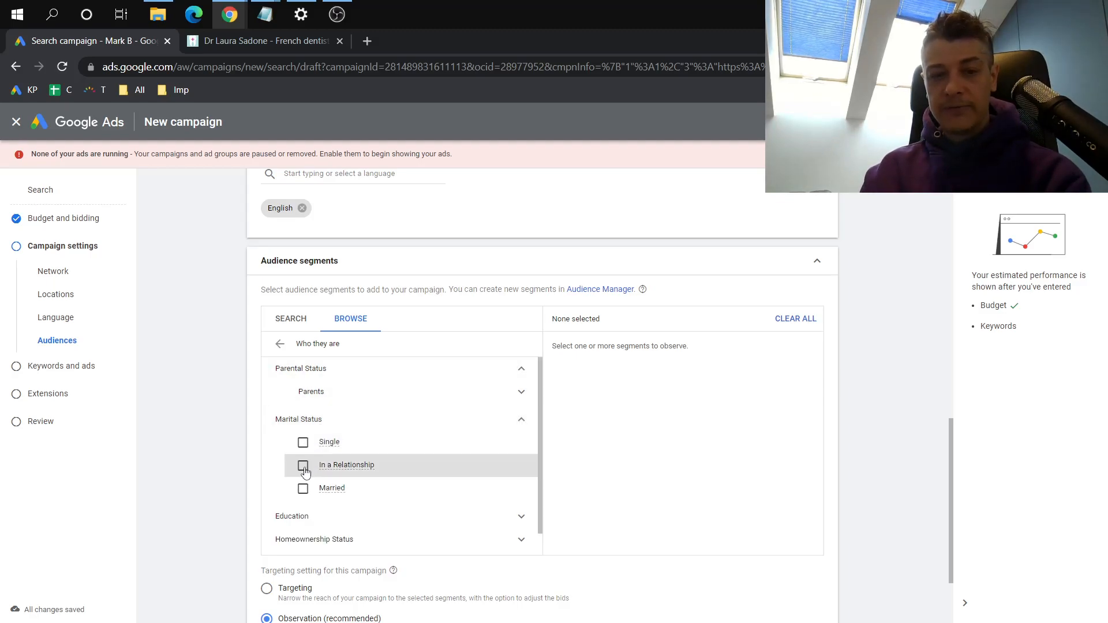
{"action": "left_click", "coordinate": [302, 489]}
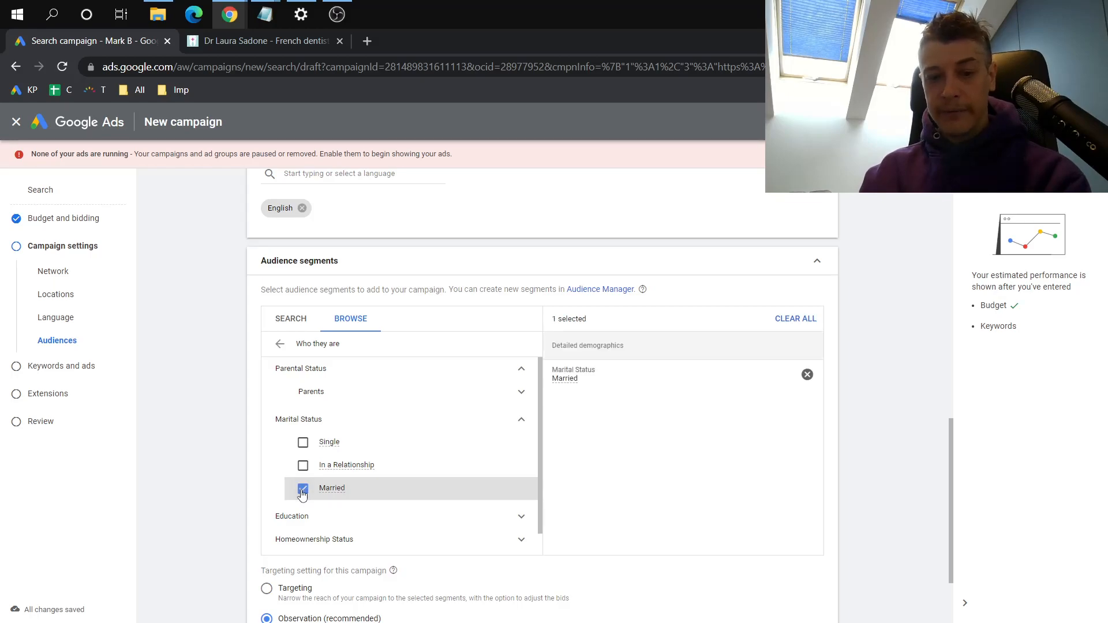
{"action": "scroll", "coordinate": [302, 494], "scroll_direction": "down", "scroll_amount": 1}
{"action": "left_click", "coordinate": [302, 494]}
{"action": "scroll", "coordinate": [302, 490], "scroll_direction": "down", "scroll_amount": 2}
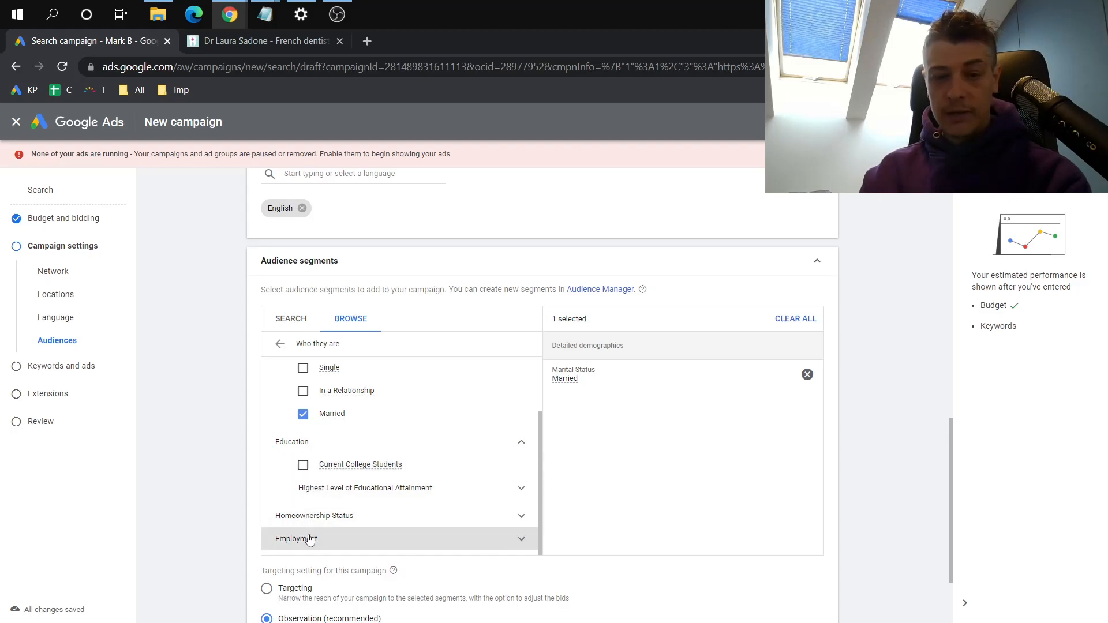
{"action": "left_click", "coordinate": [302, 414]}
{"action": "left_click", "coordinate": [279, 344]}
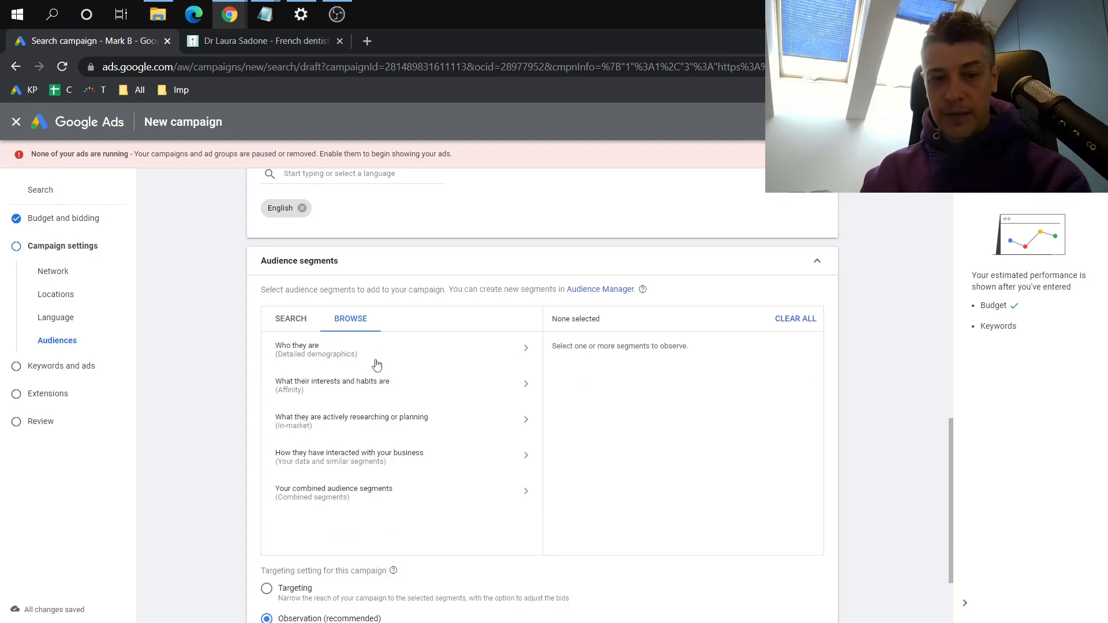
Browse the affinity segments on interests and habits and review the campaign's Targeting and Observation options
{"action": "left_click", "coordinate": [378, 385]}
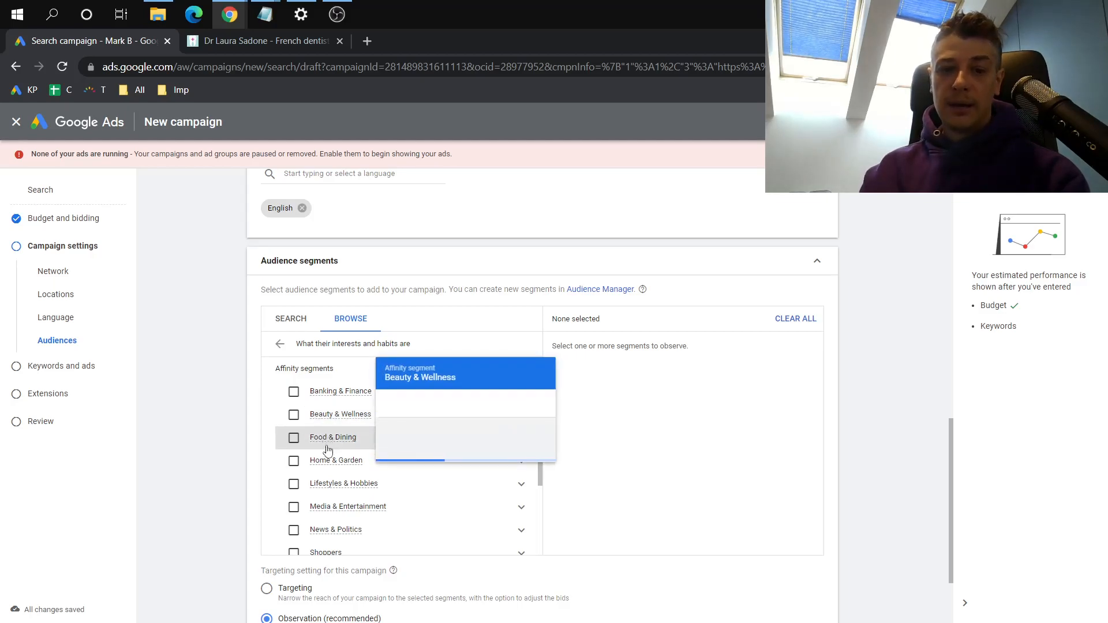
{"action": "scroll", "coordinate": [329, 444], "scroll_direction": "down", "scroll_amount": 3}
{"action": "scroll", "coordinate": [378, 524], "scroll_direction": "up", "scroll_amount": 2}
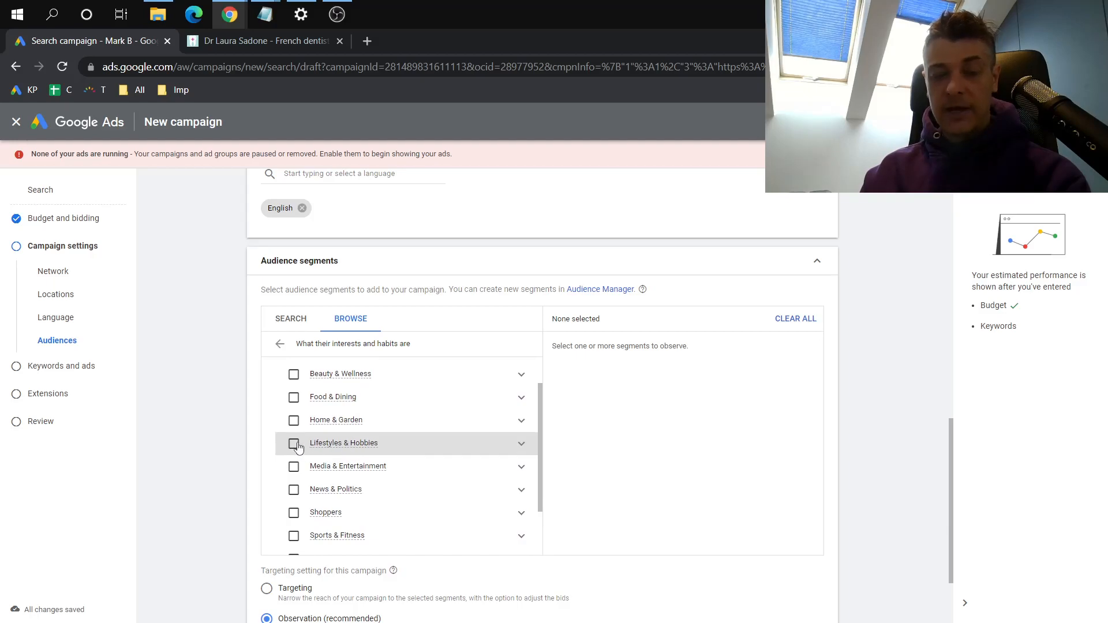
{"action": "scroll", "coordinate": [297, 442], "scroll_direction": "up", "scroll_amount": 2}
{"action": "left_click", "coordinate": [280, 345]}
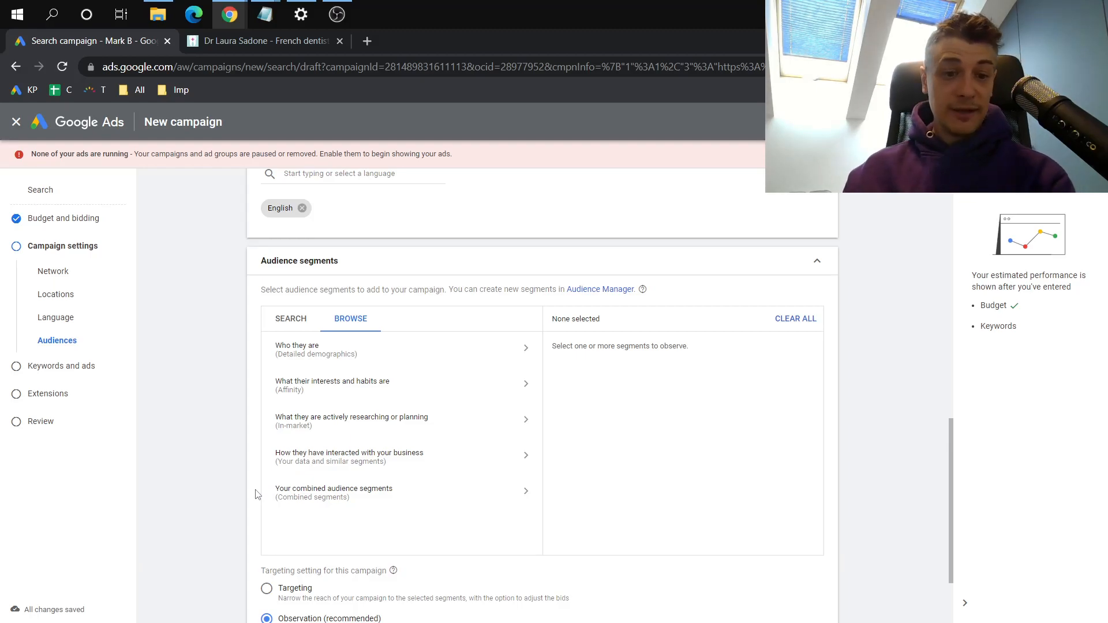
{"action": "scroll", "coordinate": [258, 495], "scroll_direction": "down", "scroll_amount": 2}
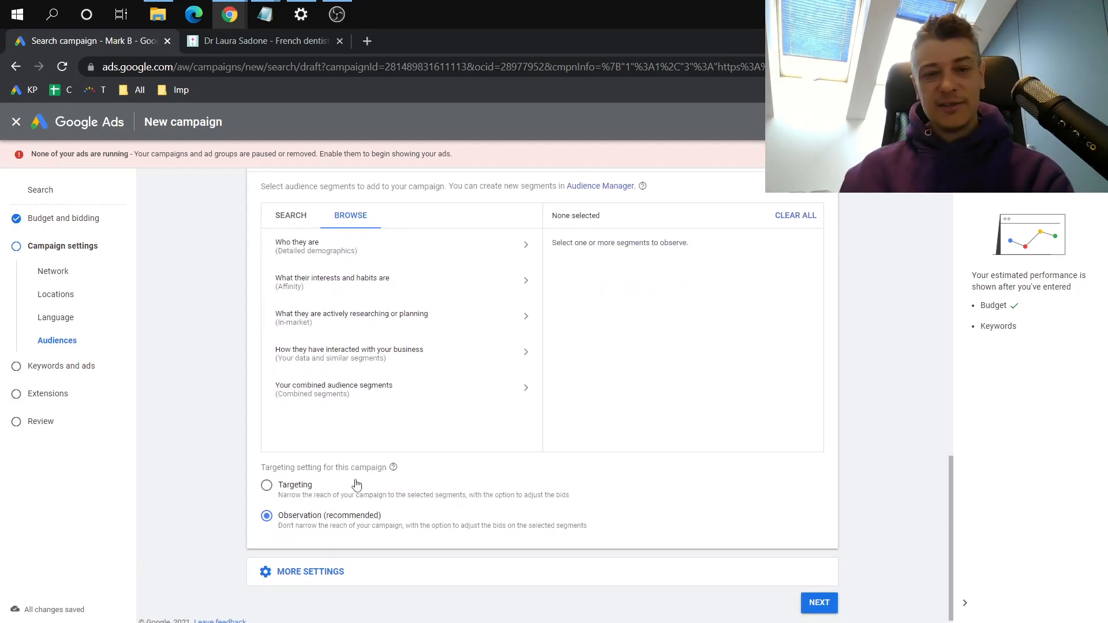
{"action": "scroll", "coordinate": [449, 272], "scroll_direction": "up", "scroll_amount": 1}
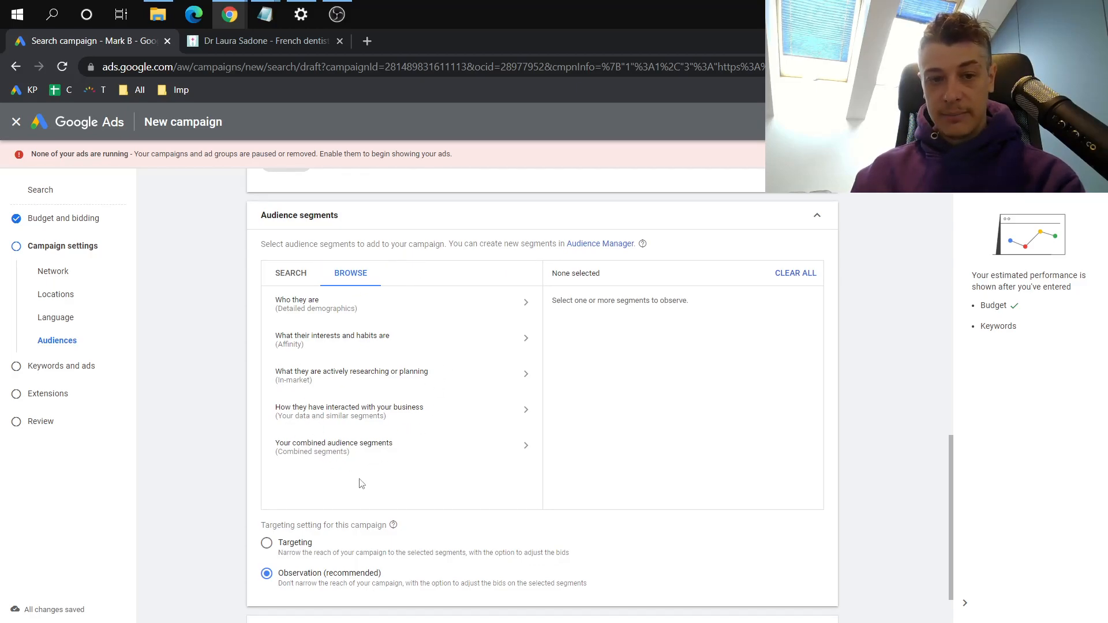
{"action": "scroll", "coordinate": [314, 450], "scroll_direction": "down", "scroll_amount": 1}
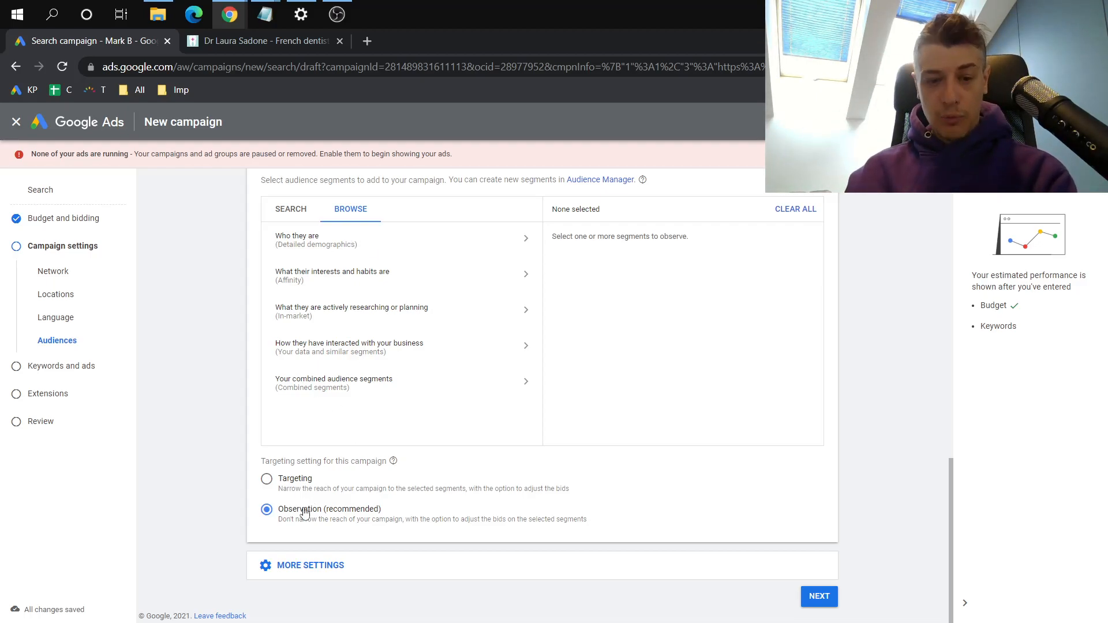
Open the additional campaign settings and review the start and end date options
{"action": "left_click", "coordinate": [323, 565]}
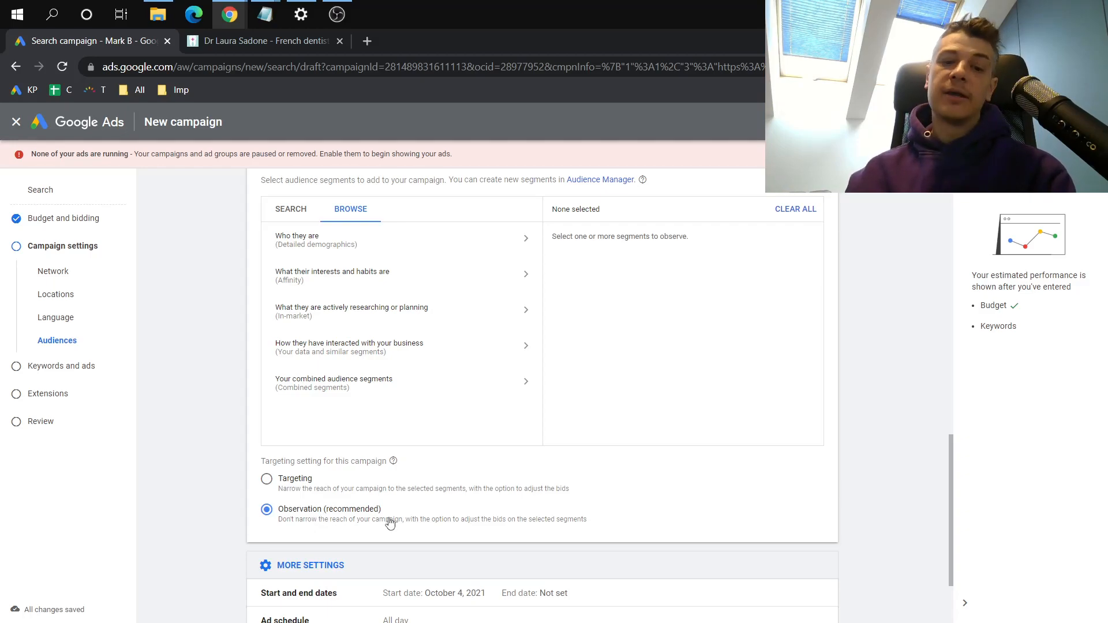
{"action": "scroll", "coordinate": [389, 523], "scroll_direction": "down", "scroll_amount": 2}
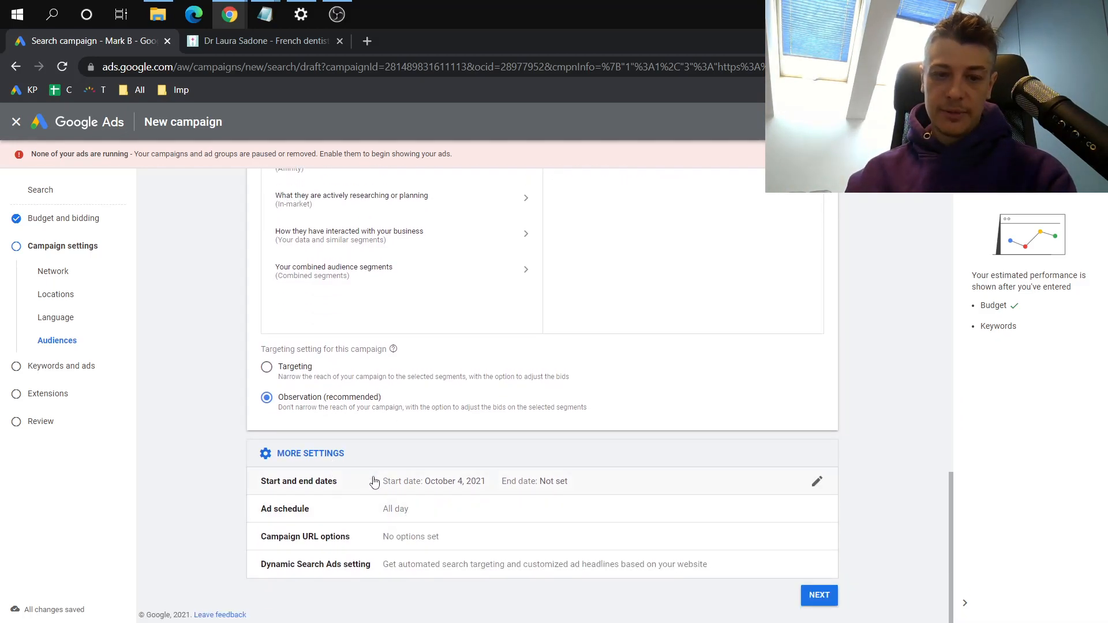
{"action": "left_click", "coordinate": [430, 484]}
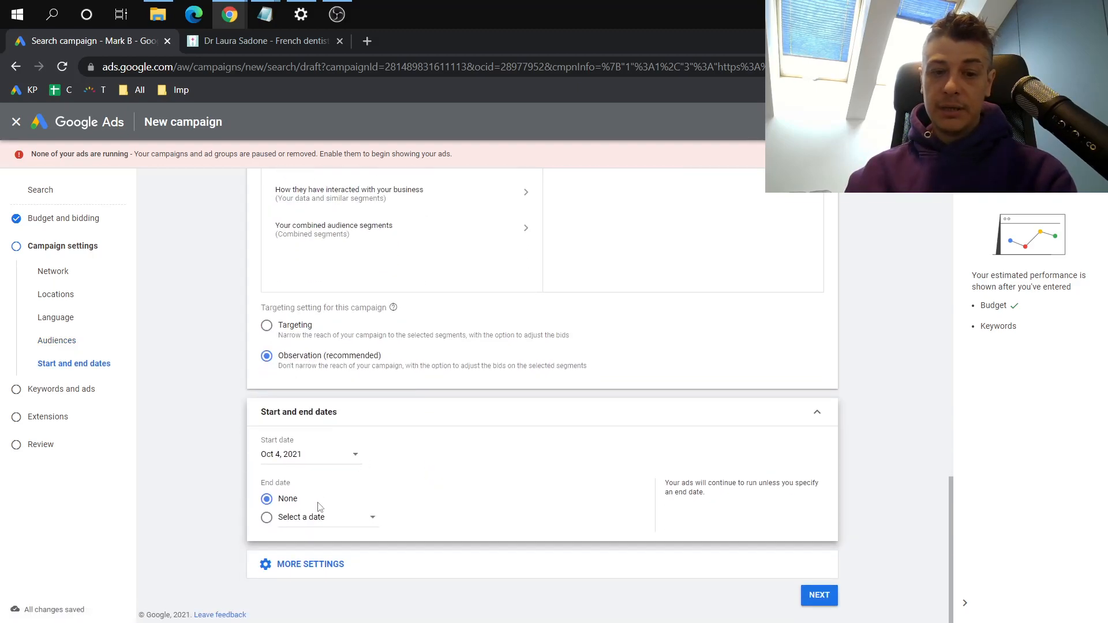
{"action": "left_click", "coordinate": [295, 462]}
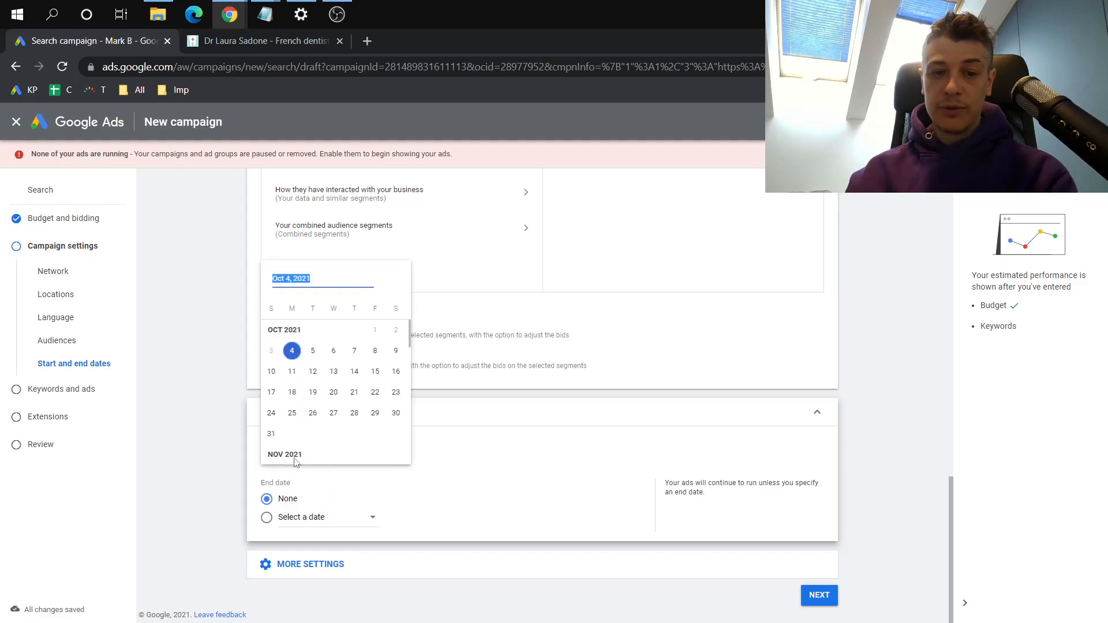
{"action": "left_click", "coordinate": [353, 491]}
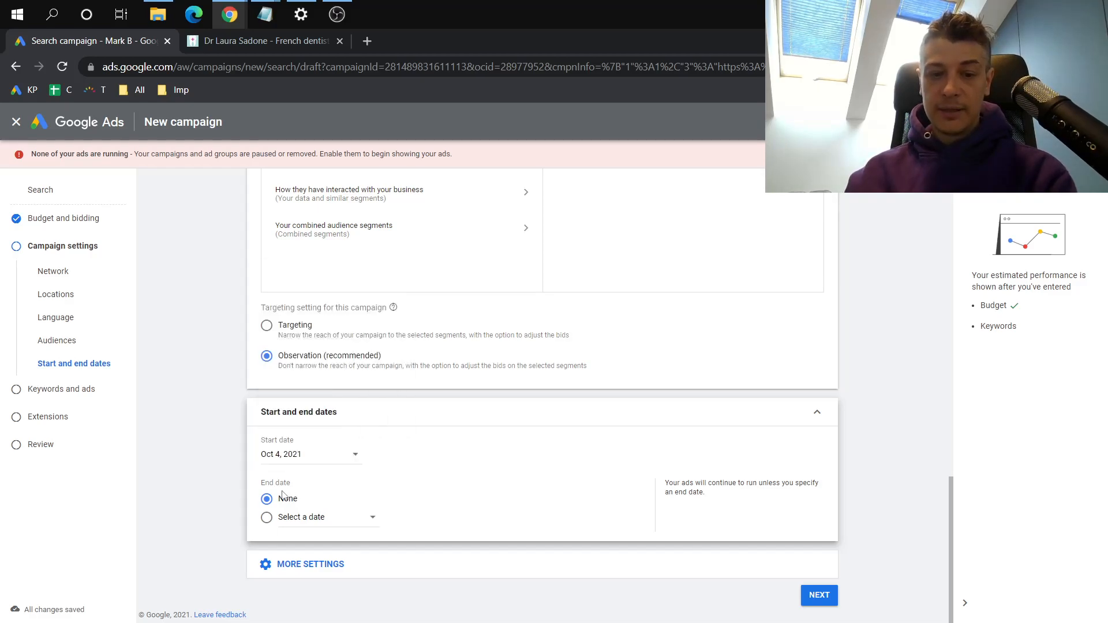
Open the ad schedule settings and set the schedule days to Mondays - Fridays
{"action": "left_click", "coordinate": [291, 563]}
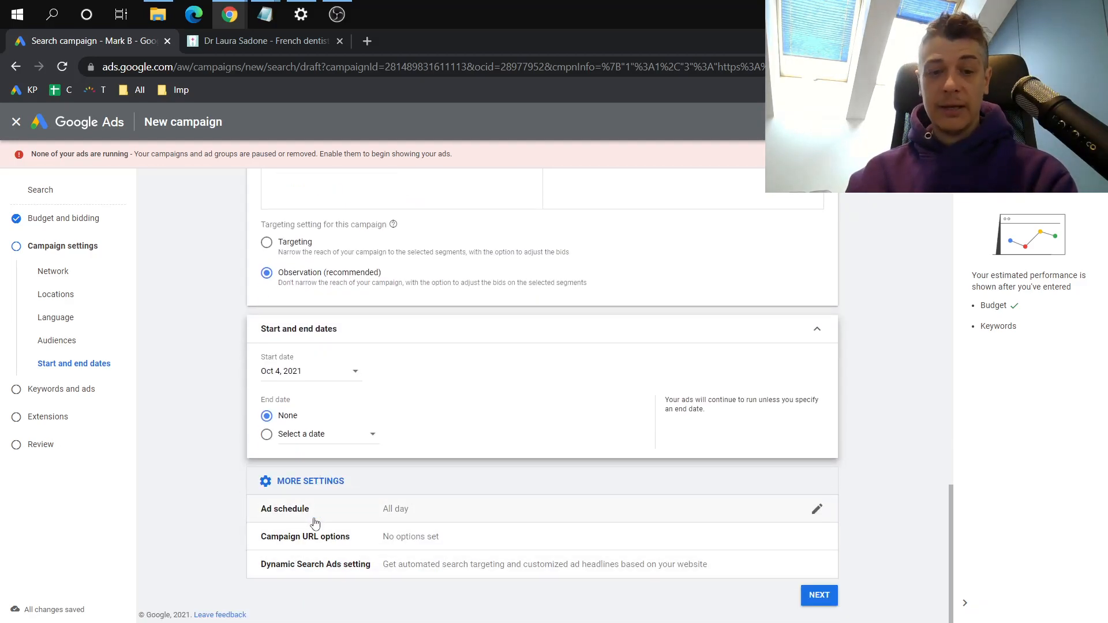
{"action": "left_click", "coordinate": [314, 523]}
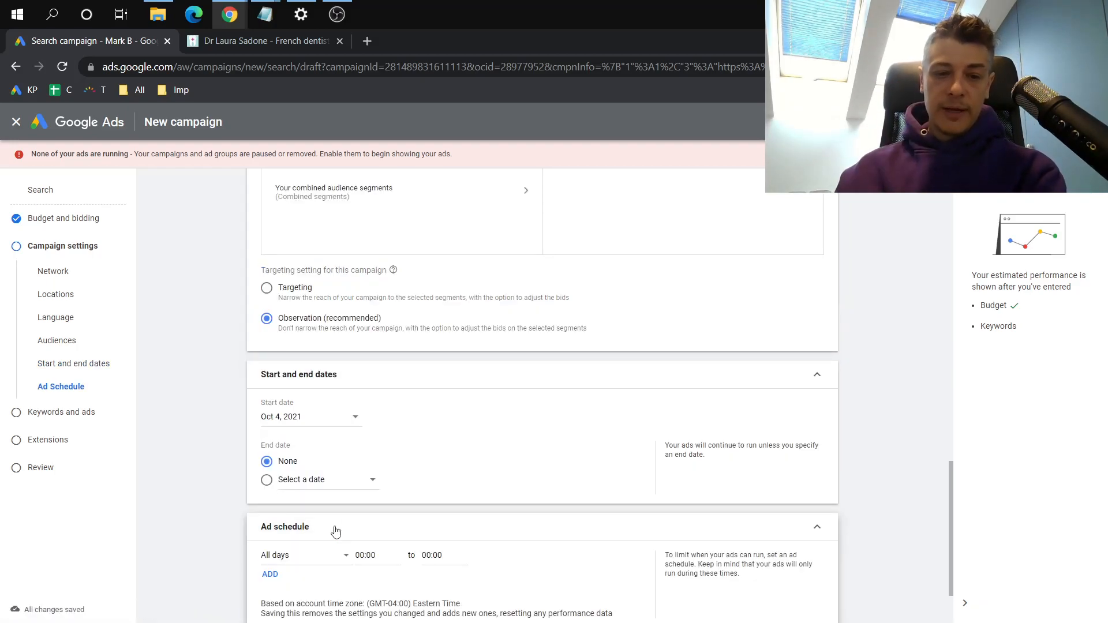
{"action": "scroll", "coordinate": [334, 526], "scroll_direction": "down", "scroll_amount": 2}
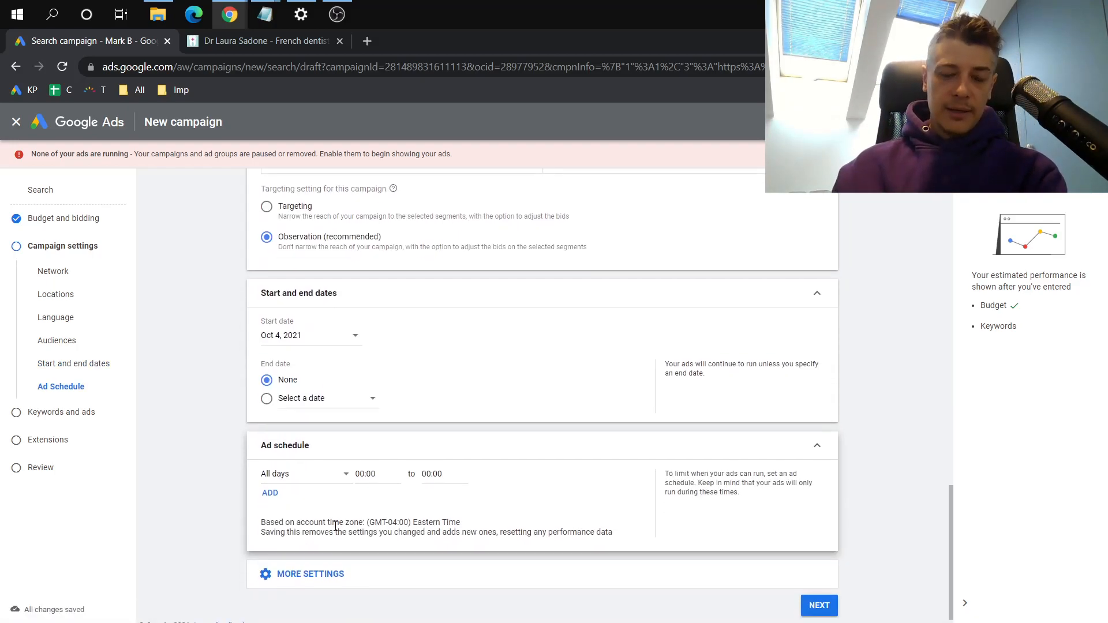
{"action": "left_click", "coordinate": [322, 485]}
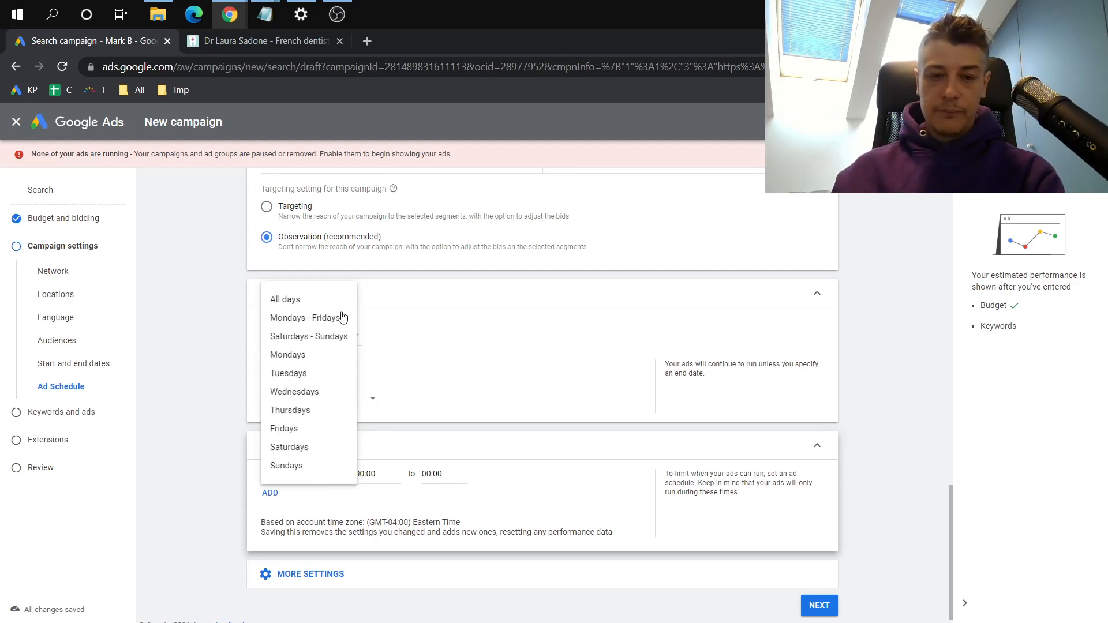
{"action": "left_click", "coordinate": [324, 321]}
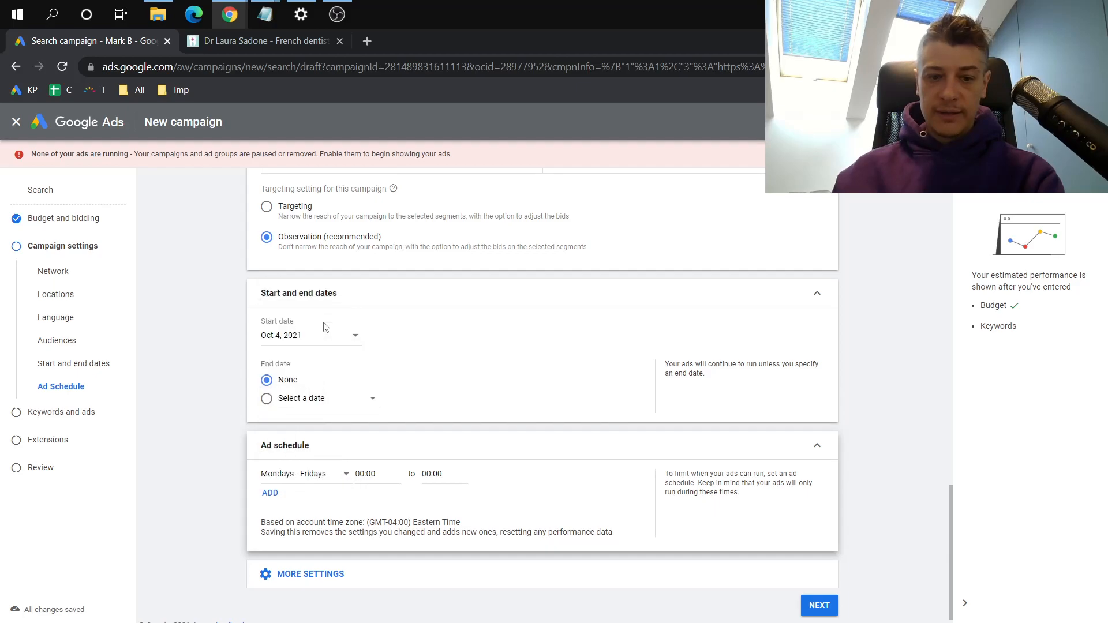
Set the Mondays - Fridays ad schedule to run from 06:00 to 22:00
{"action": "left_click", "coordinate": [359, 473]}
{"action": "scroll", "coordinate": [365, 412], "scroll_direction": "down", "scroll_amount": 1}
{"action": "scroll", "coordinate": [365, 412], "scroll_direction": "down", "scroll_amount": 4}
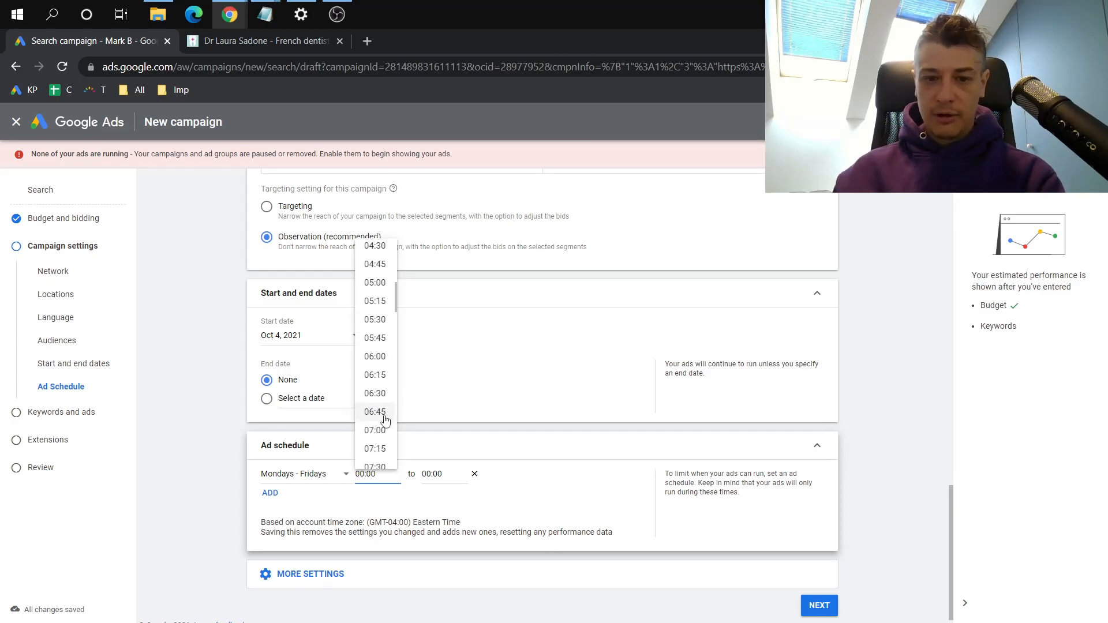
{"action": "left_click", "coordinate": [382, 357]}
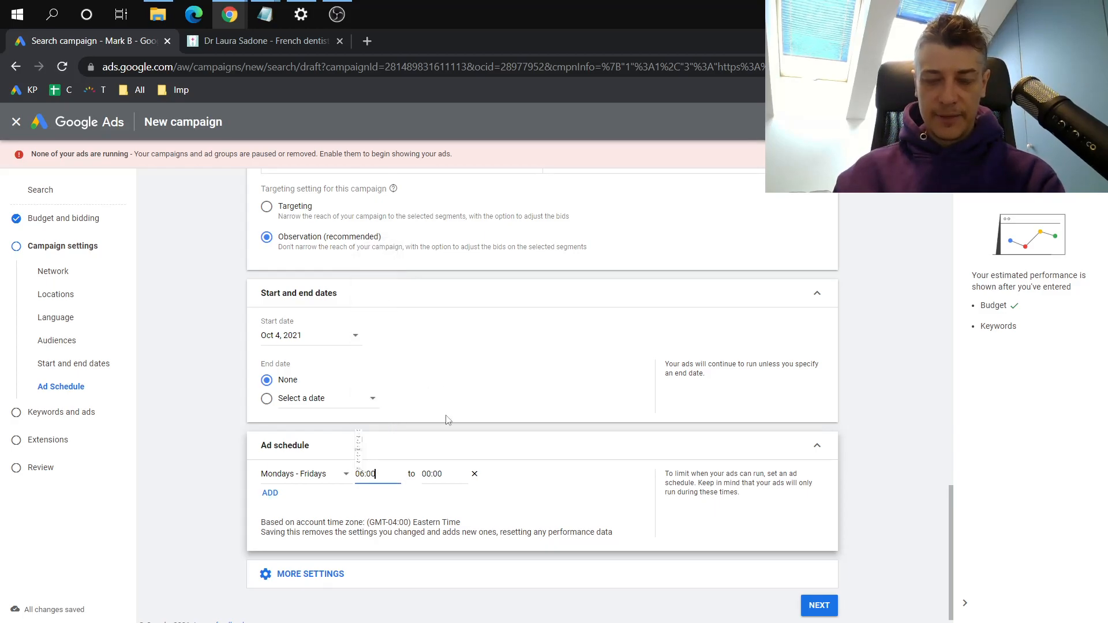
{"action": "left_click", "coordinate": [446, 474]}
{"action": "scroll", "coordinate": [440, 383], "scroll_direction": "down", "scroll_amount": 20}
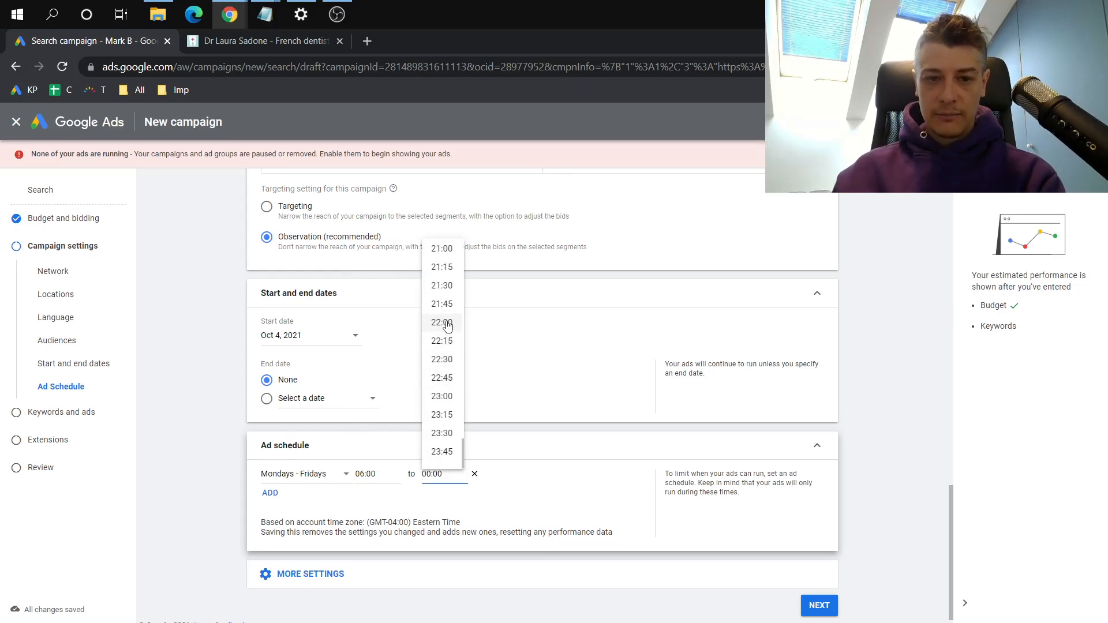
{"action": "left_click", "coordinate": [447, 324]}
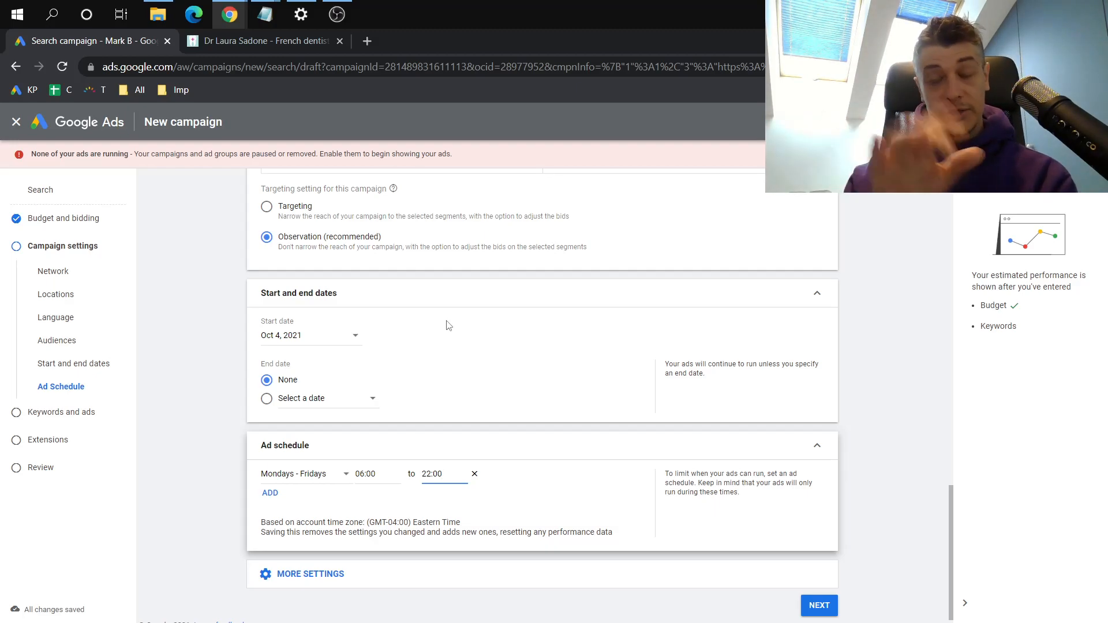
Open the Campaign URL options in the additional settings and review the tracking template, final URL suffix and custom parameters
{"action": "left_click", "coordinate": [289, 573]}
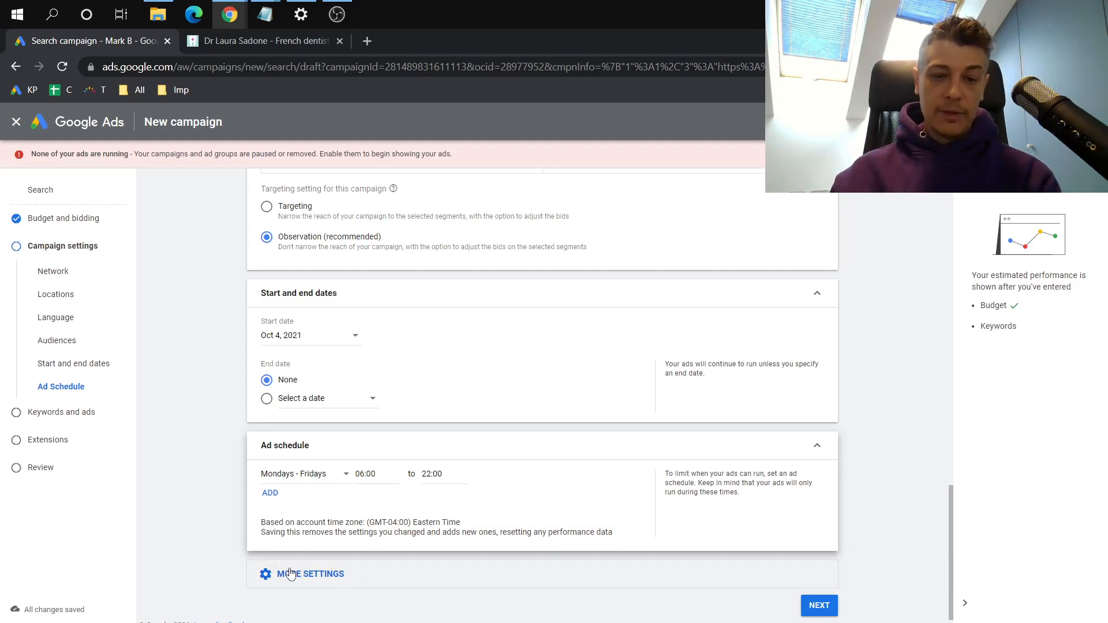
{"action": "scroll", "coordinate": [289, 572], "scroll_direction": "down", "scroll_amount": 1}
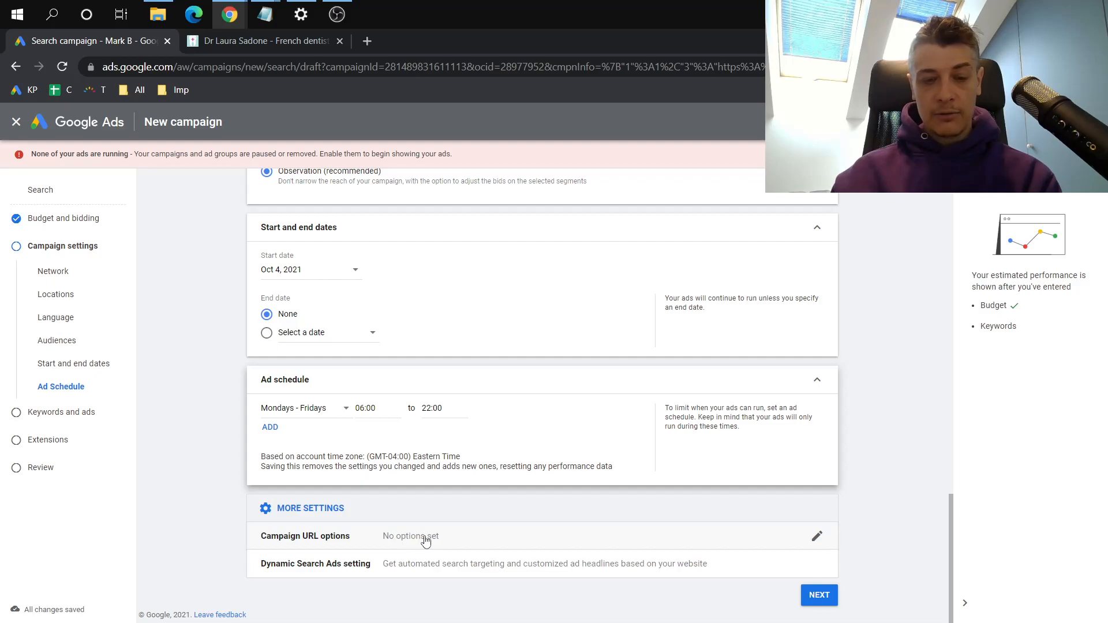
{"action": "left_click", "coordinate": [323, 548]}
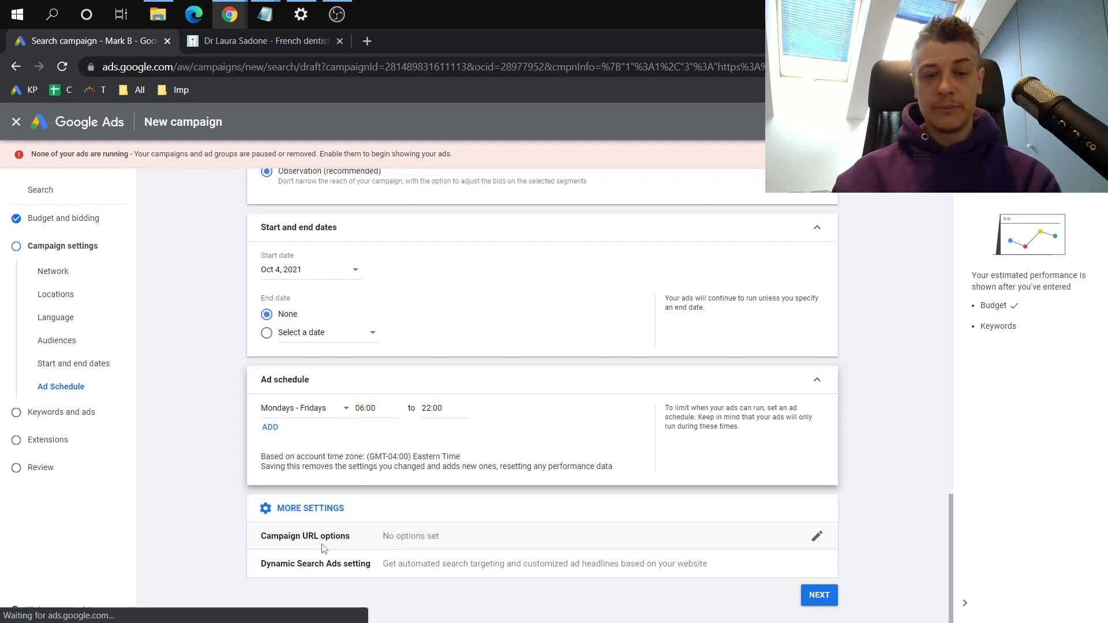
{"action": "scroll", "coordinate": [323, 548], "scroll_direction": "down", "scroll_amount": 3}
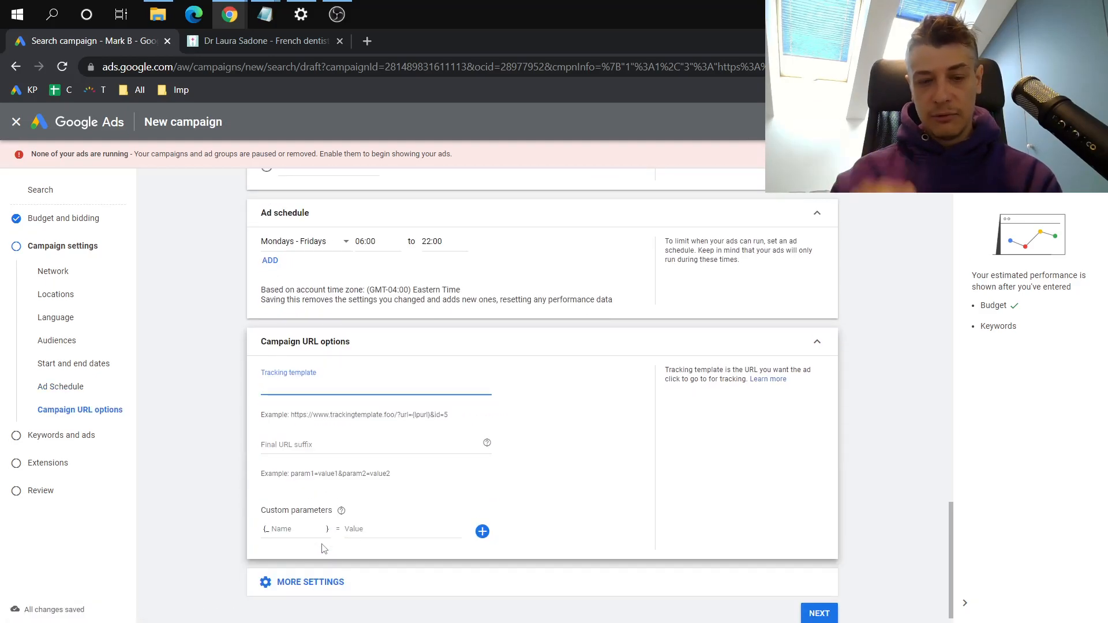
{"action": "scroll", "coordinate": [323, 547], "scroll_direction": "down", "scroll_amount": 1}
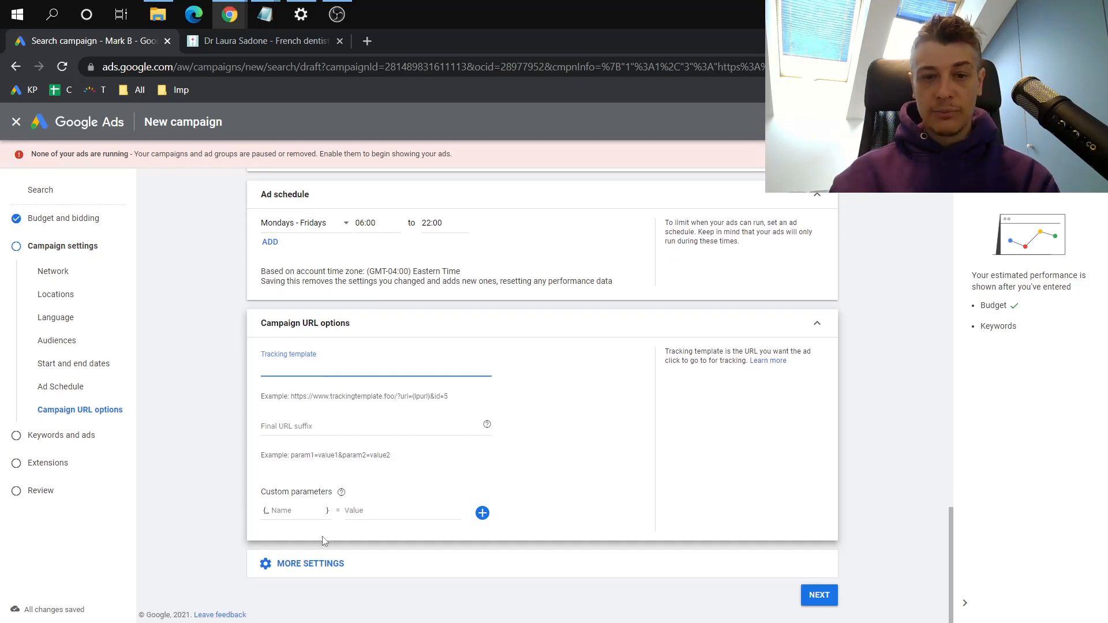
Open the Dynamic Search Ads setting and review its domain, language and targeting source options
{"action": "left_click", "coordinate": [358, 567]}
{"action": "scroll", "coordinate": [358, 567], "scroll_direction": "down", "scroll_amount": 1}
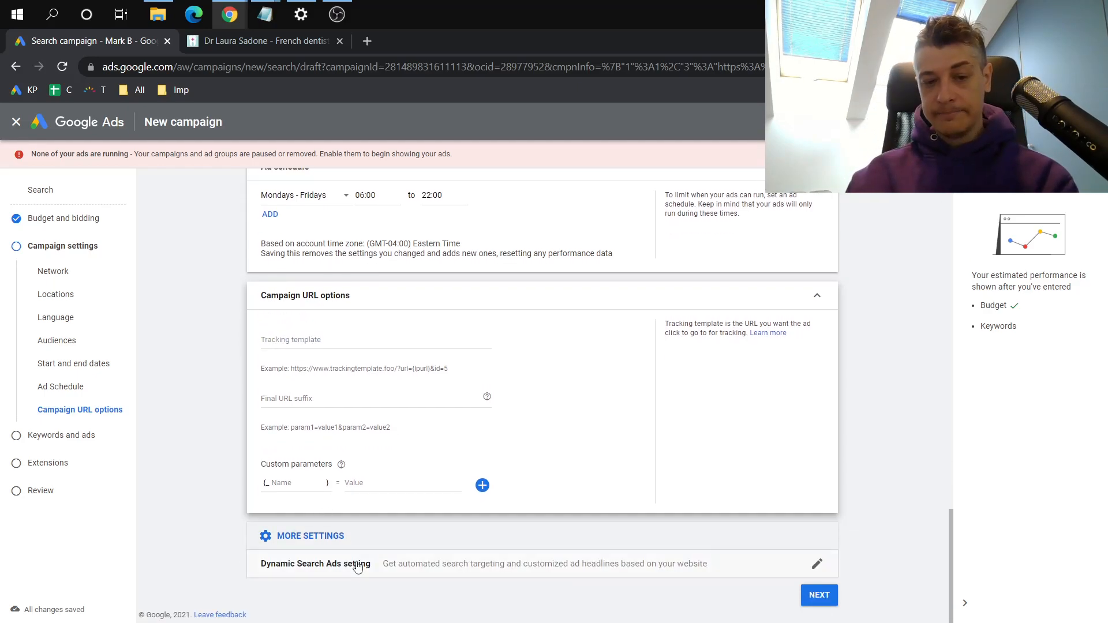
{"action": "left_click", "coordinate": [371, 565]}
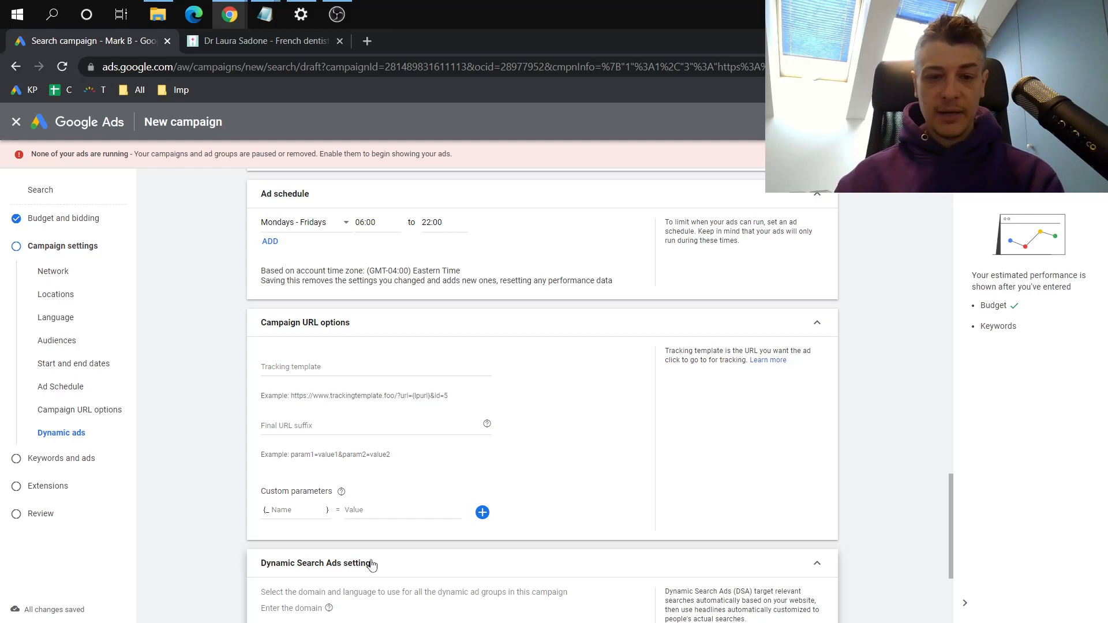
{"action": "scroll", "coordinate": [371, 565], "scroll_direction": "down", "scroll_amount": 3}
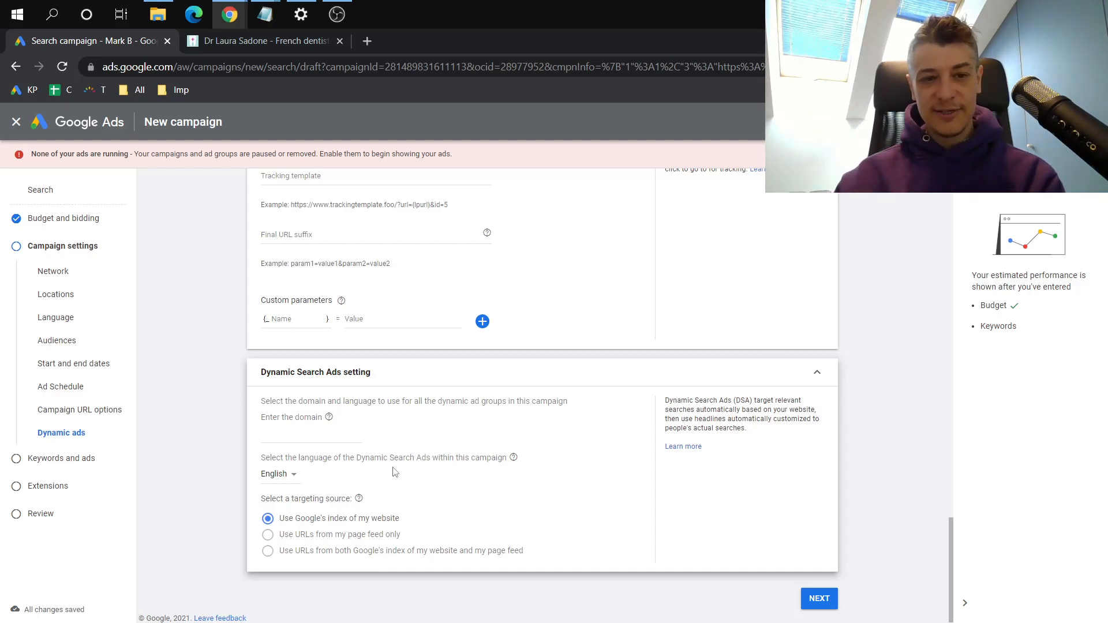
Continue to the Keywords and ads stage and set Ad group 1's default bid to CA$ 1
{"action": "left_click", "coordinate": [819, 599]}
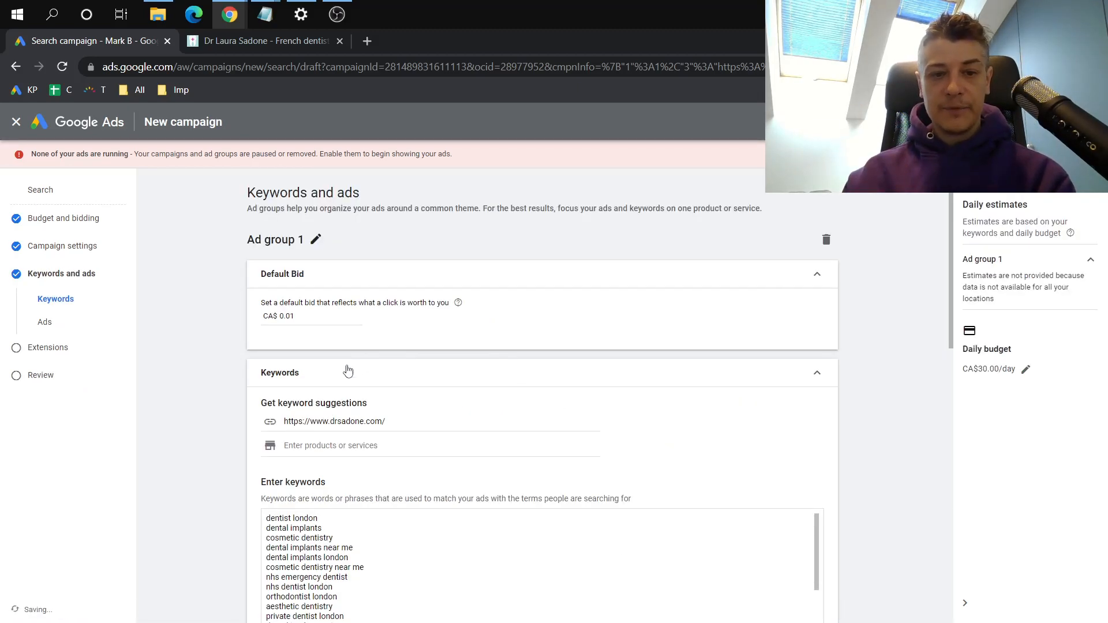
{"action": "left_click", "coordinate": [313, 319]}
{"action": "left_click_drag", "start_coordinate": [313, 319], "coordinate": [267, 316]}
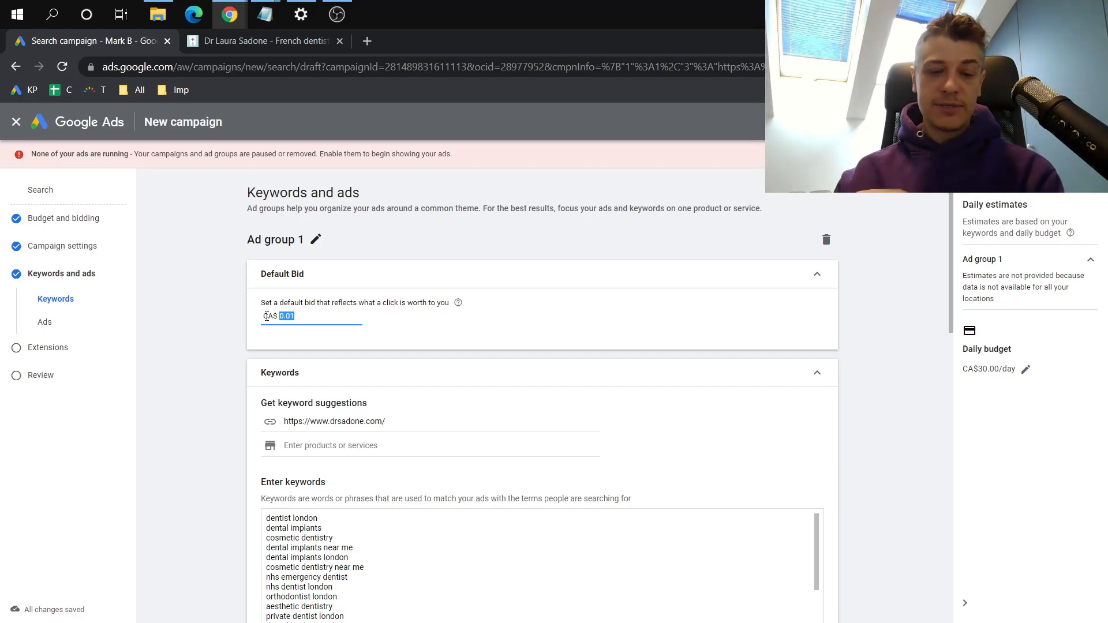
{"action": "type", "text": "1"}
{"action": "left_click", "coordinate": [229, 344]}
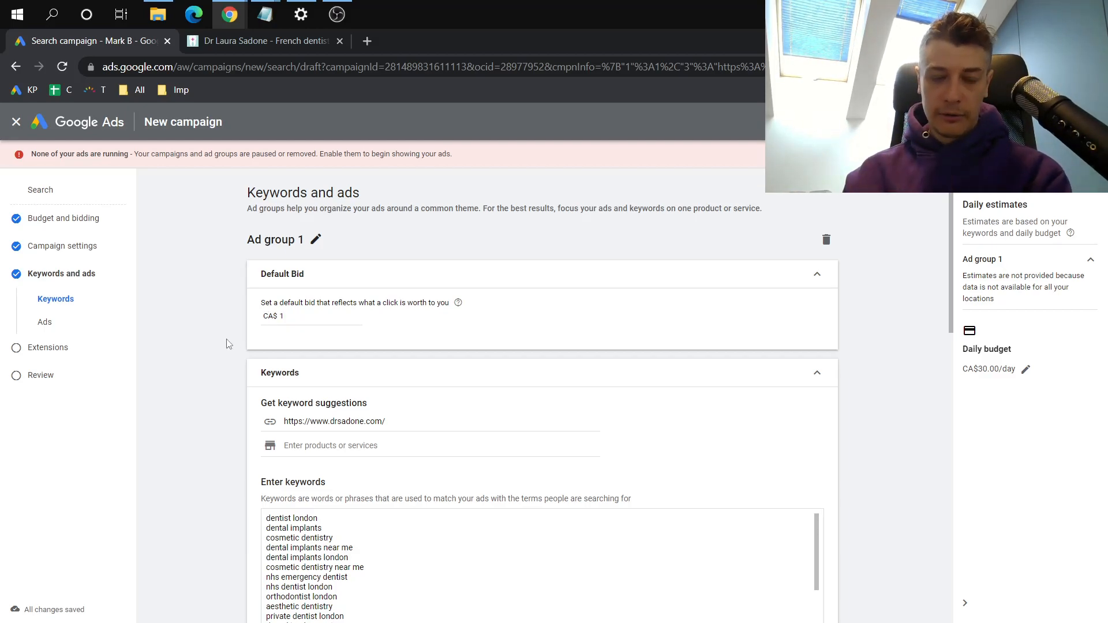
Examine the full list of suggested keywords for Ad group 1 and the match type notes
{"action": "scroll", "coordinate": [229, 343], "scroll_direction": "down", "scroll_amount": 1}
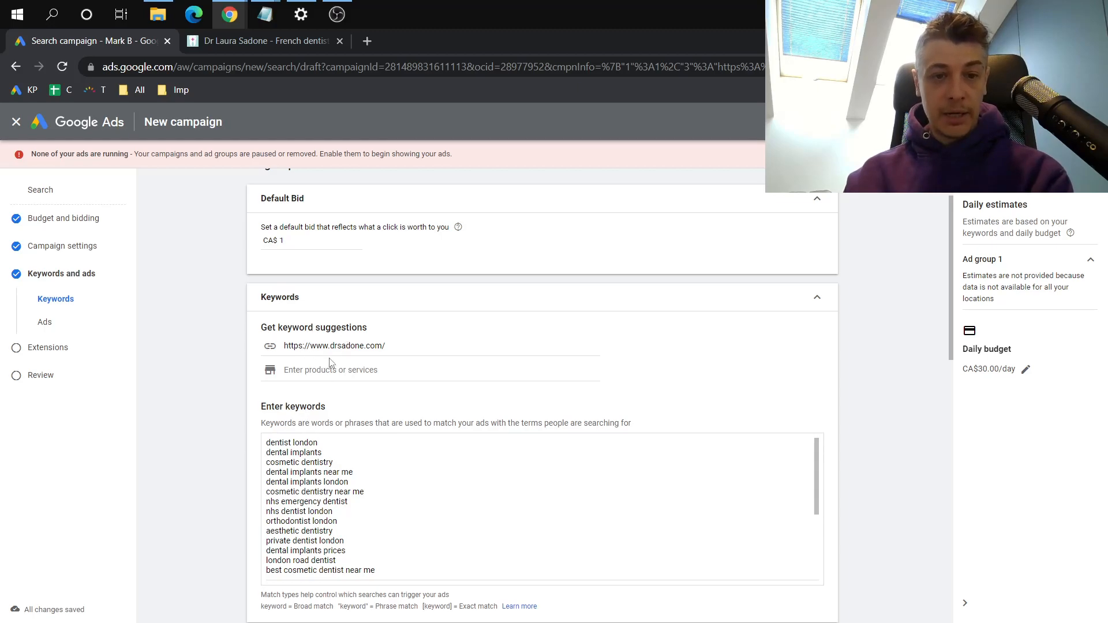
{"action": "scroll", "coordinate": [308, 471], "scroll_direction": "down", "scroll_amount": 5}
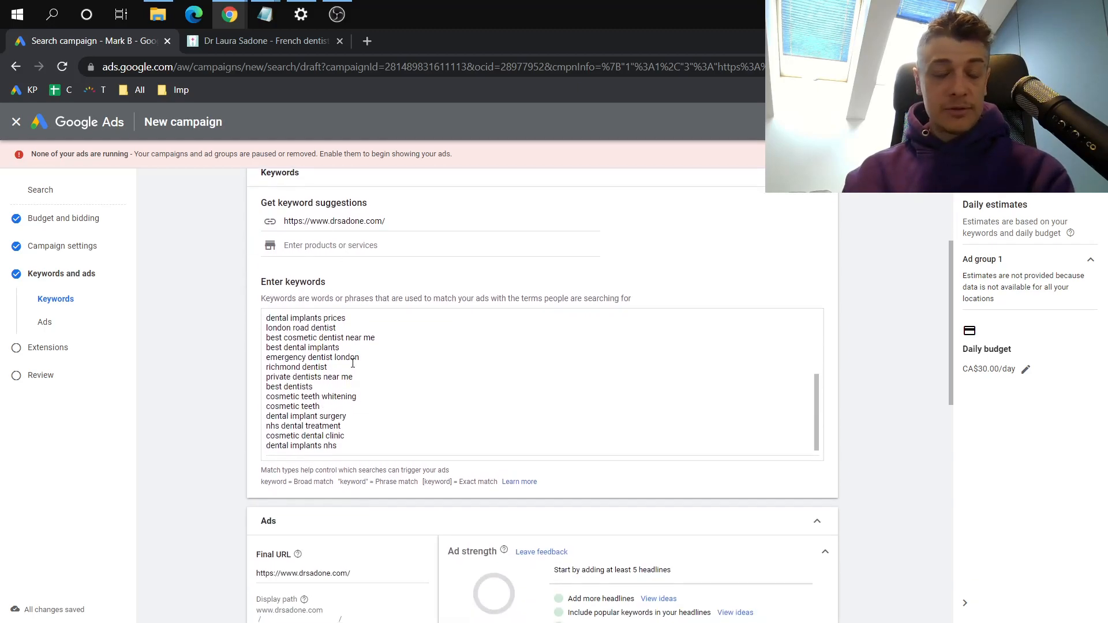
{"action": "scroll", "coordinate": [353, 363], "scroll_direction": "up", "scroll_amount": 2}
{"action": "mouse_move", "coordinate": [280, 317]}
{"action": "left_mouse_down"}
{"action": "mouse_move", "coordinate": [322, 316]}
{"action": "mouse_move", "coordinate": [288, 326]}
{"action": "mouse_move", "coordinate": [299, 326]}
{"action": "left_mouse_up"}
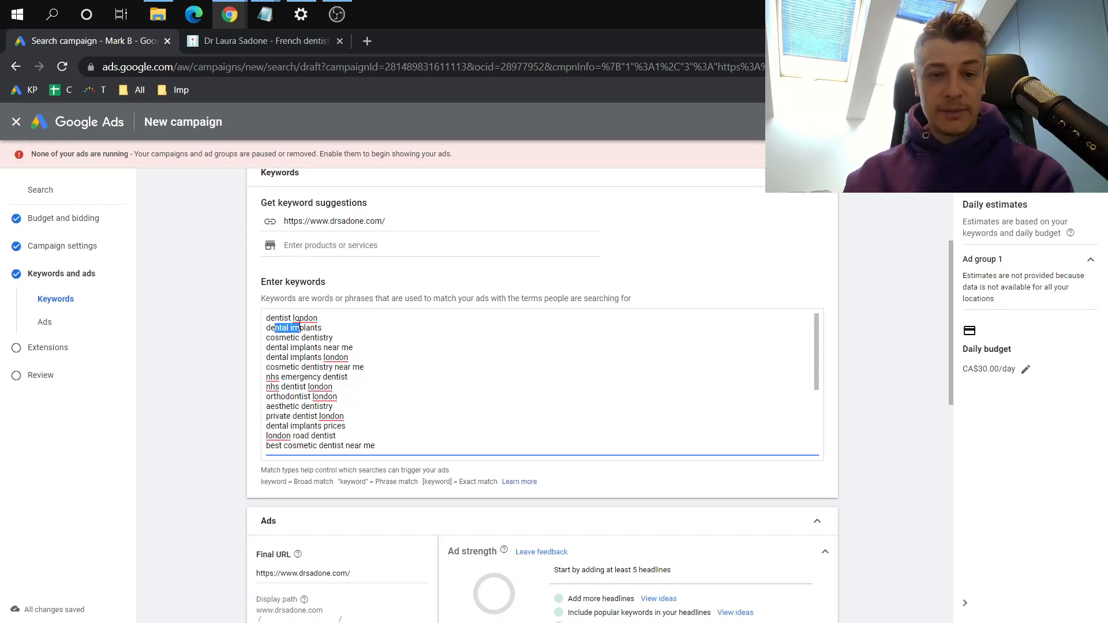
{"action": "left_click", "coordinate": [299, 327]}
{"action": "scroll", "coordinate": [293, 333], "scroll_direction": "down", "scroll_amount": 2}
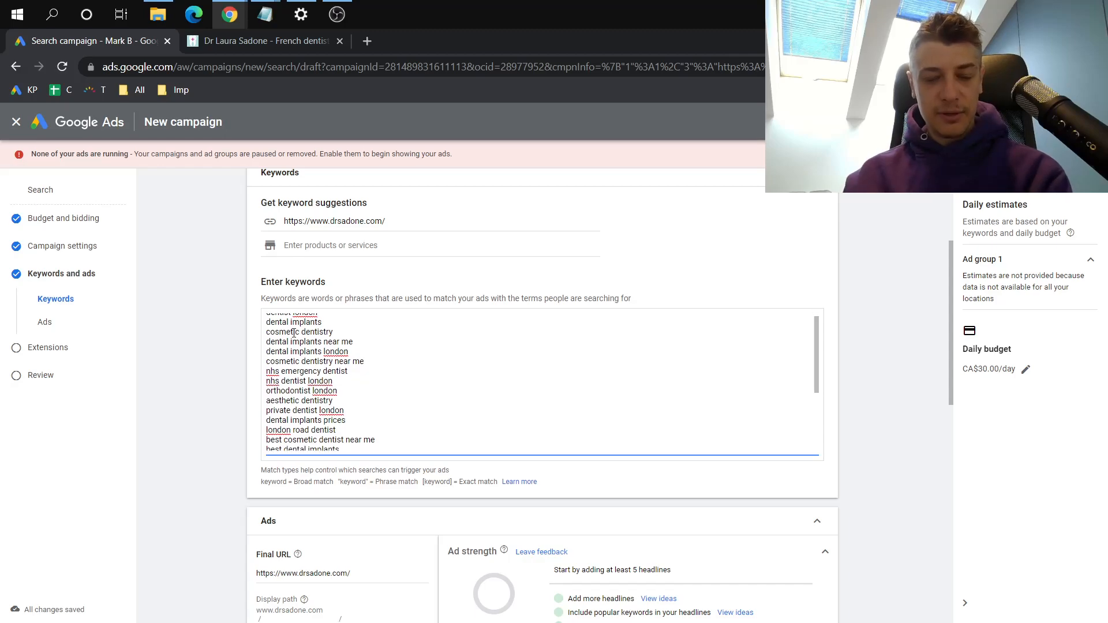
{"action": "scroll", "coordinate": [294, 333], "scroll_direction": "down", "scroll_amount": 2}
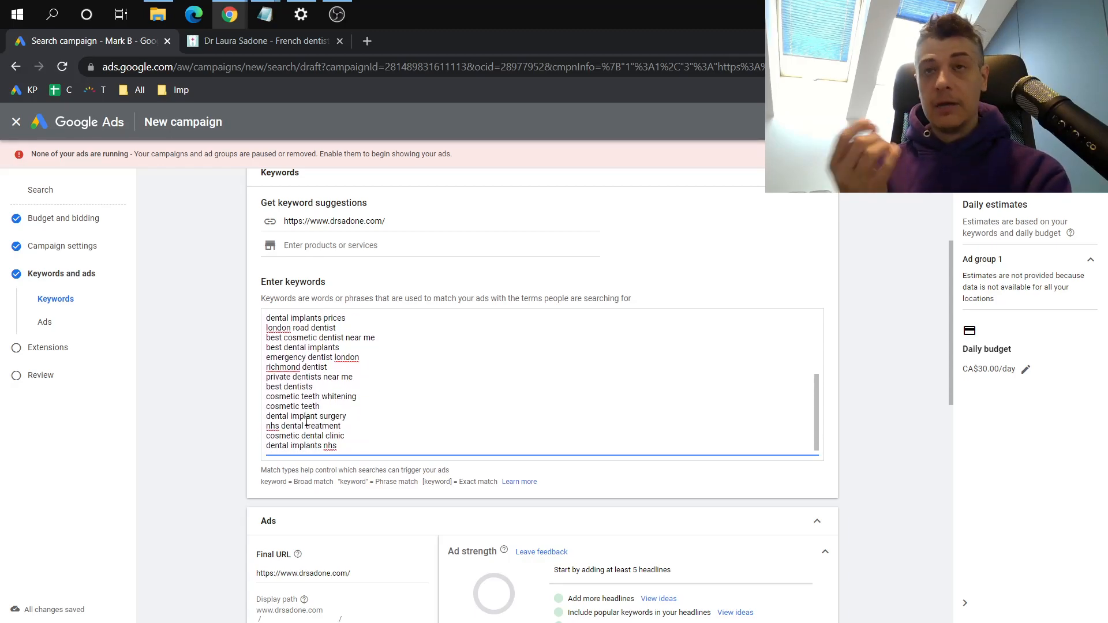
{"action": "scroll", "coordinate": [307, 422], "scroll_direction": "down", "scroll_amount": 1}
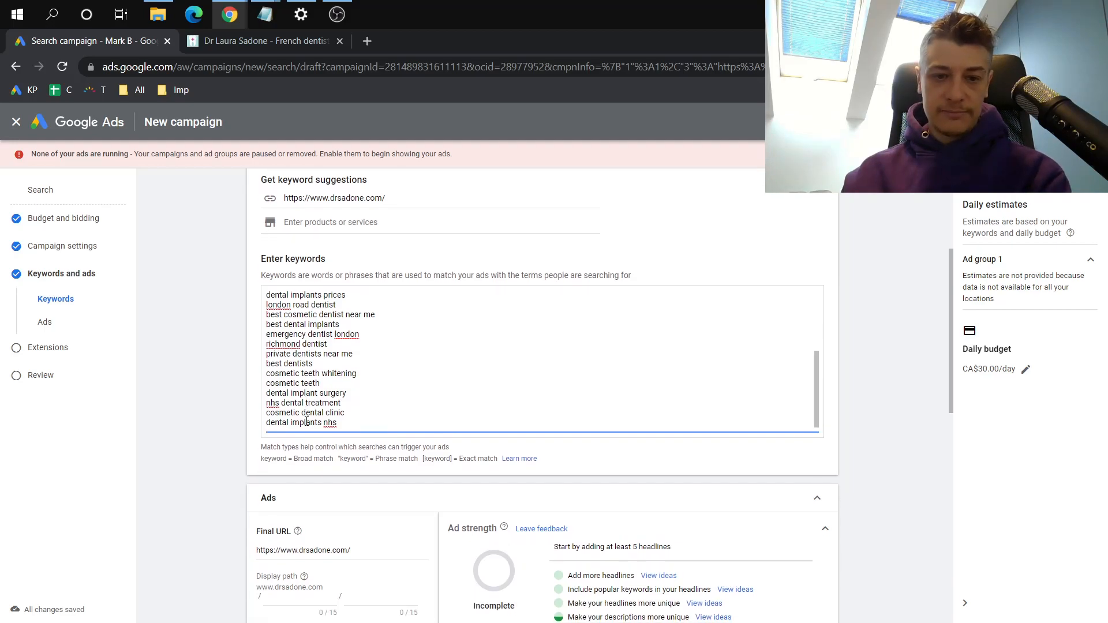
Insert blank lines above the first keyword in the list and enter "dental" on the top line
{"action": "scroll", "coordinate": [367, 372], "scroll_direction": "up", "scroll_amount": 3}
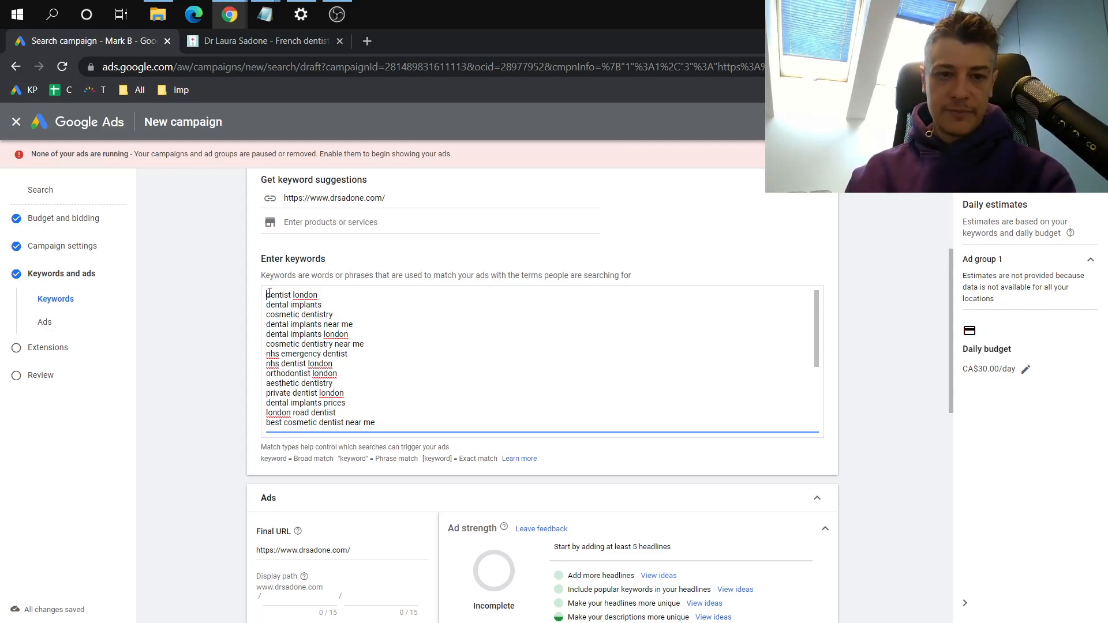
{"action": "key", "text": "Return"}
{"action": "key", "text": "Return"}
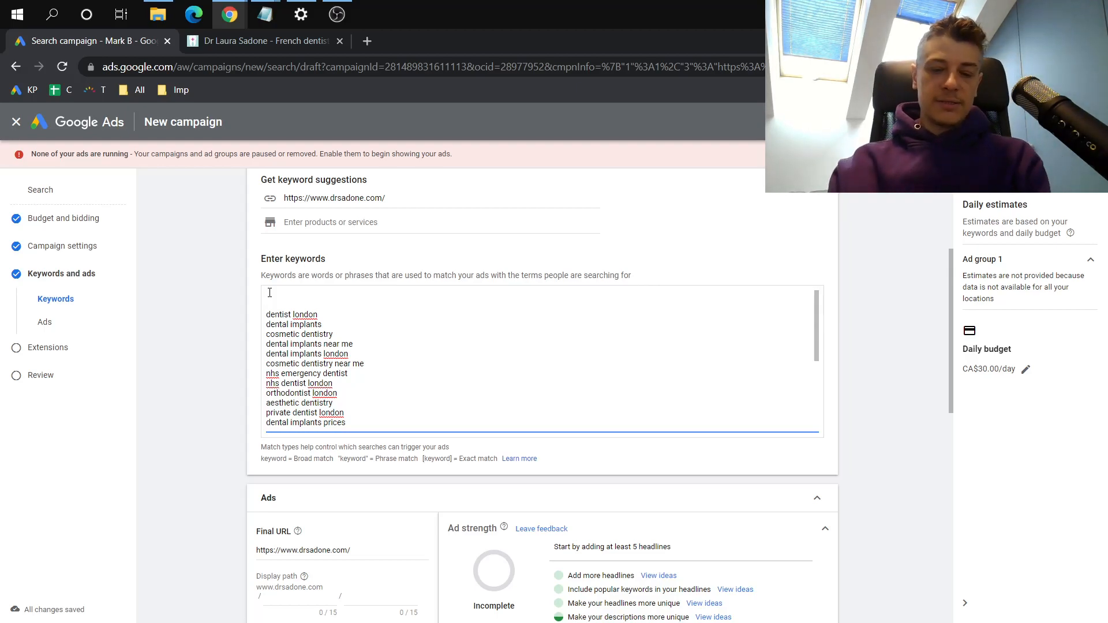
{"action": "type", "text": "de"}
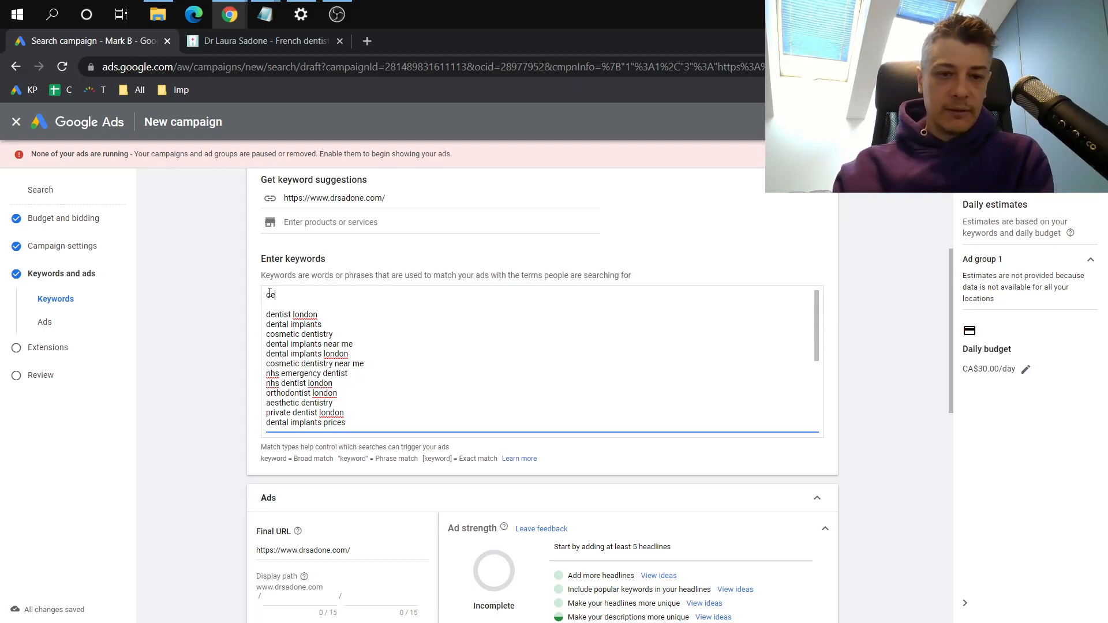
{"action": "type", "text": "ntal"}
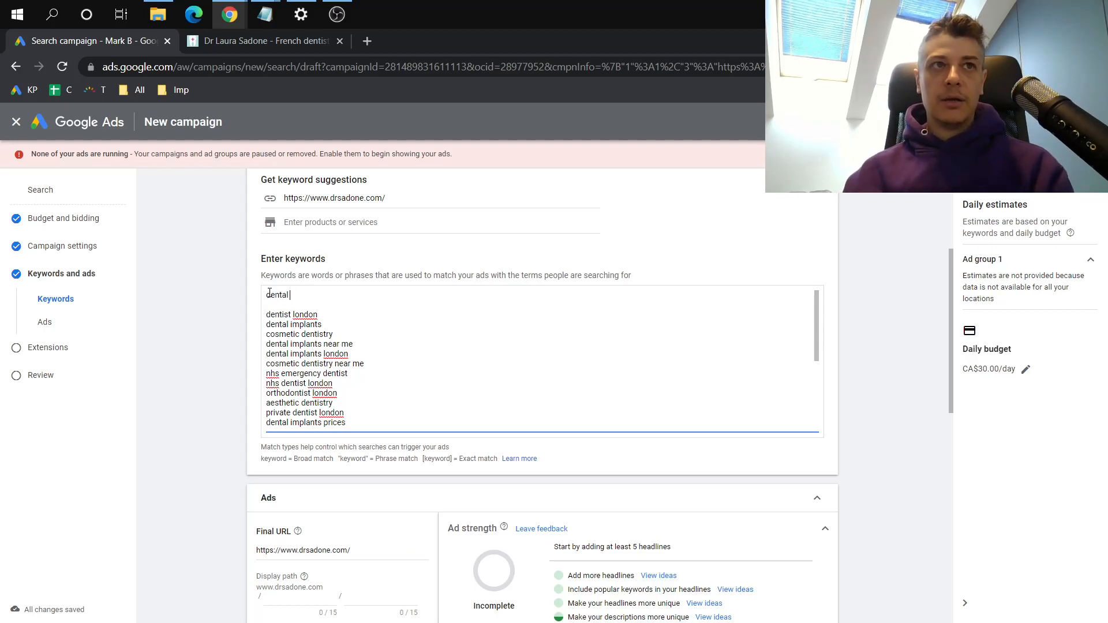
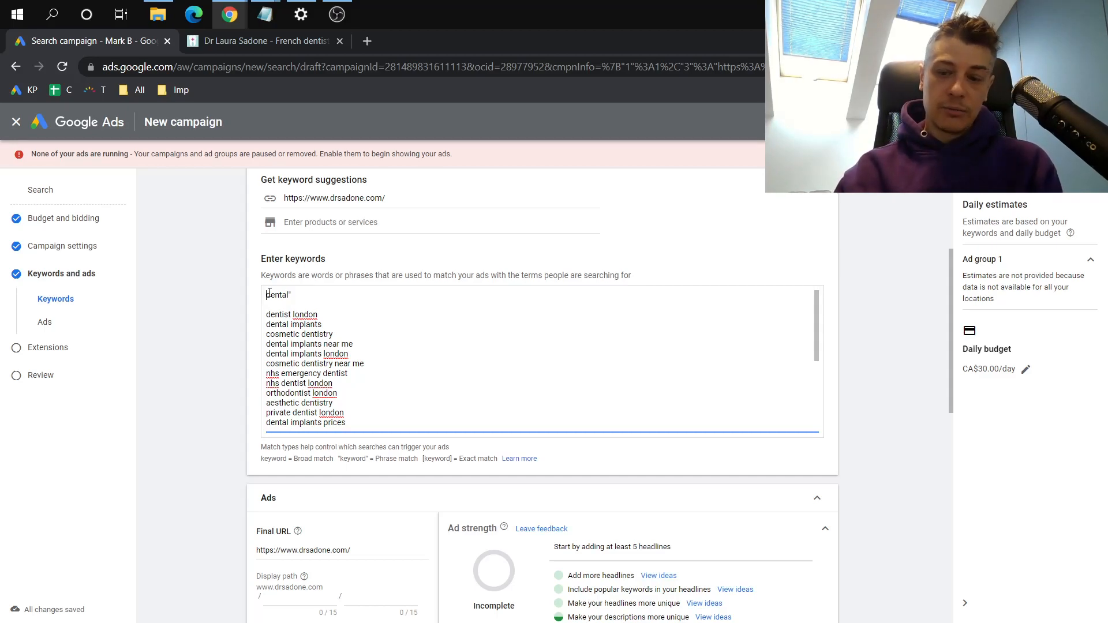
Make the top keyword "dental" a phrase match by completing the quotation marks around it
{"action": "left_click", "coordinate": [267, 294]}
{"action": "type", "text": "\""}
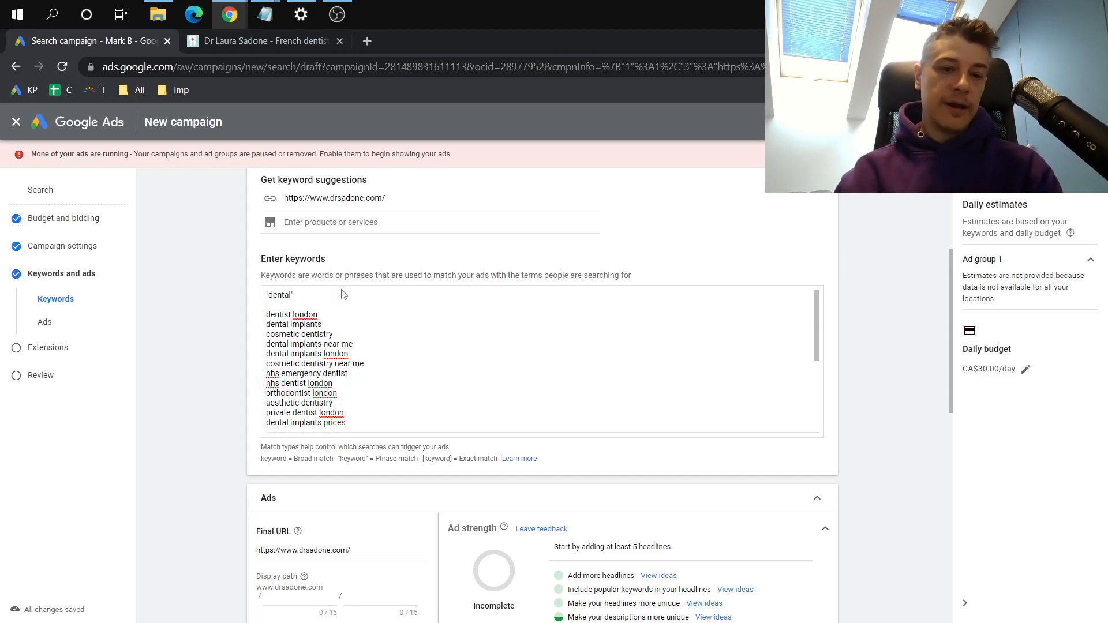
{"action": "double_click", "coordinate": [283, 295]}
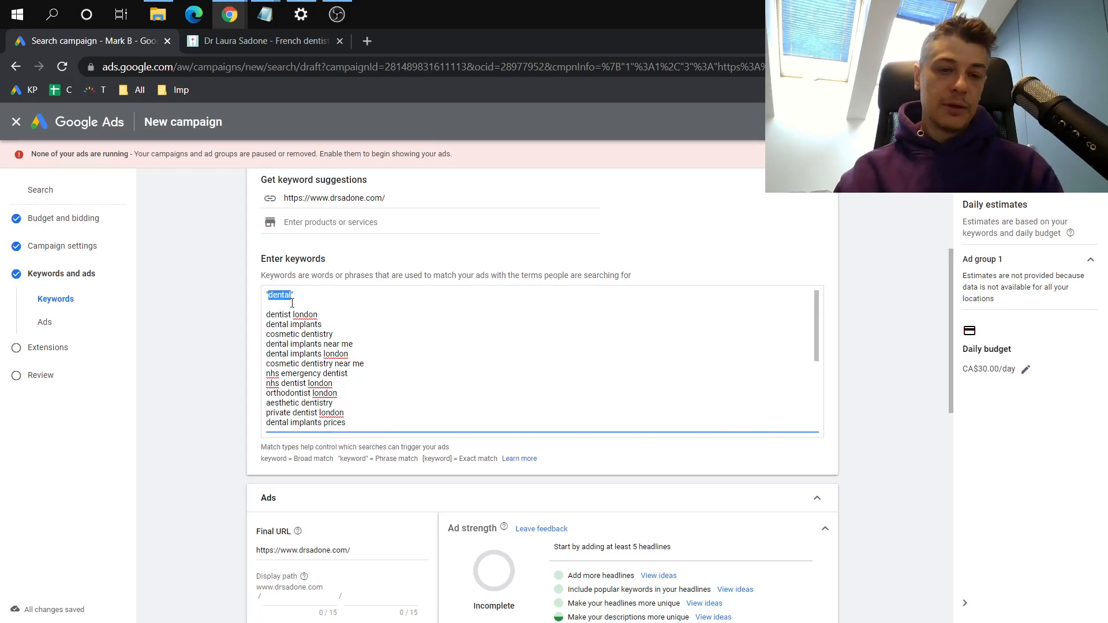
{"action": "left_click", "coordinate": [292, 313]}
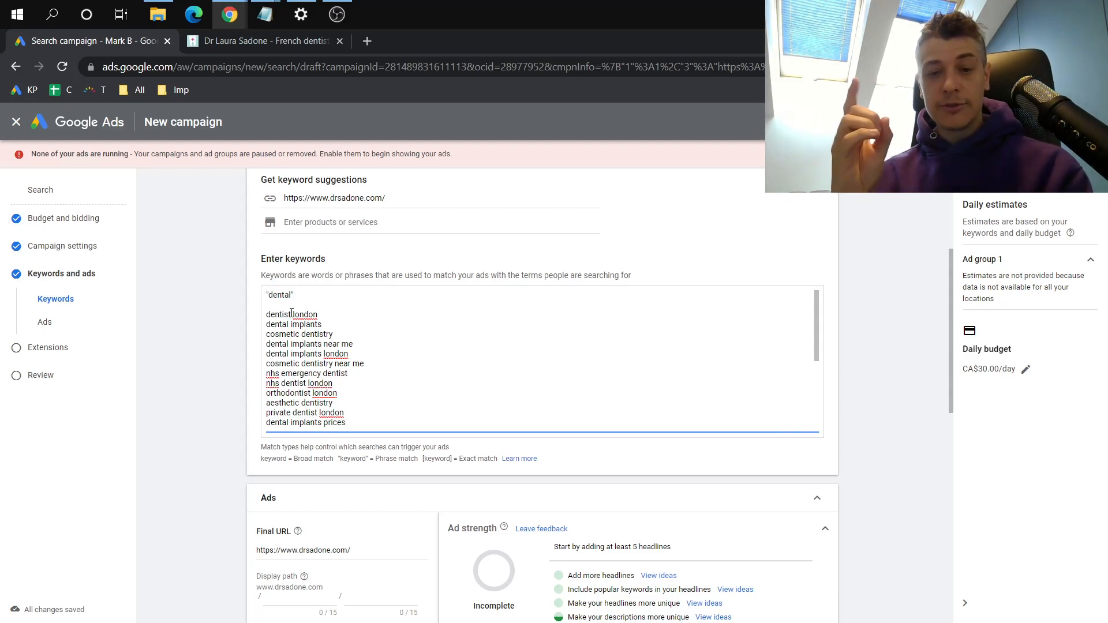
Convert the top keyword to an exact match by replacing its quotation marks with square brackets, giving [dental]
{"action": "double_click", "coordinate": [274, 297]}
{"action": "key", "text": "Right"}
{"action": "key", "text": "shift+Right"}
{"action": "type", "text": "]"}
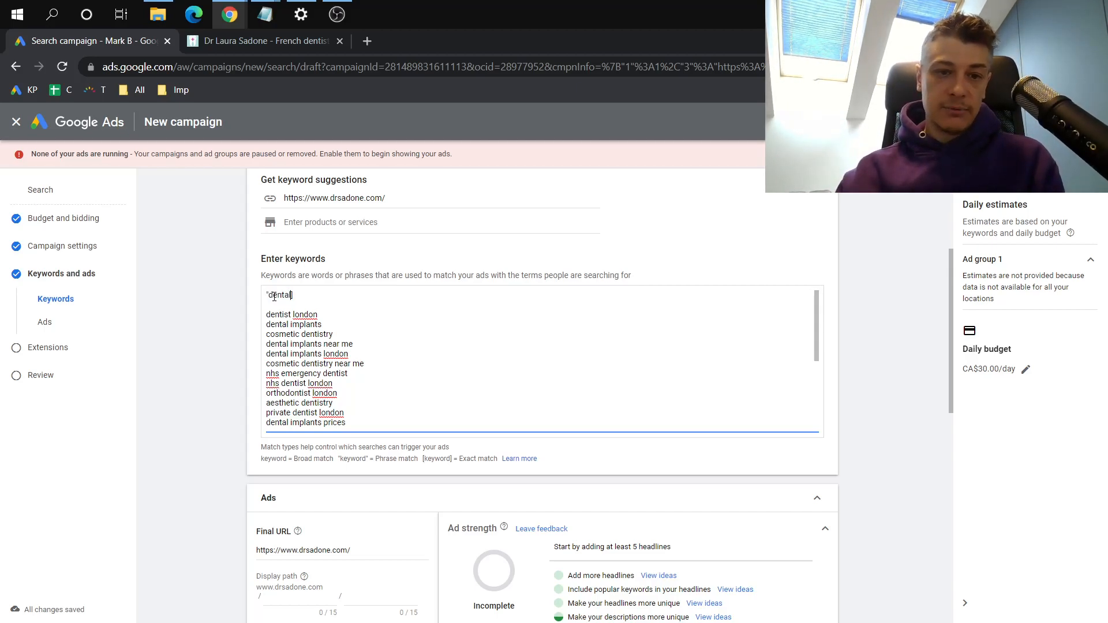
{"action": "key", "text": "Home"}
{"action": "key", "text": "shift+Right"}
{"action": "type", "text": "["}
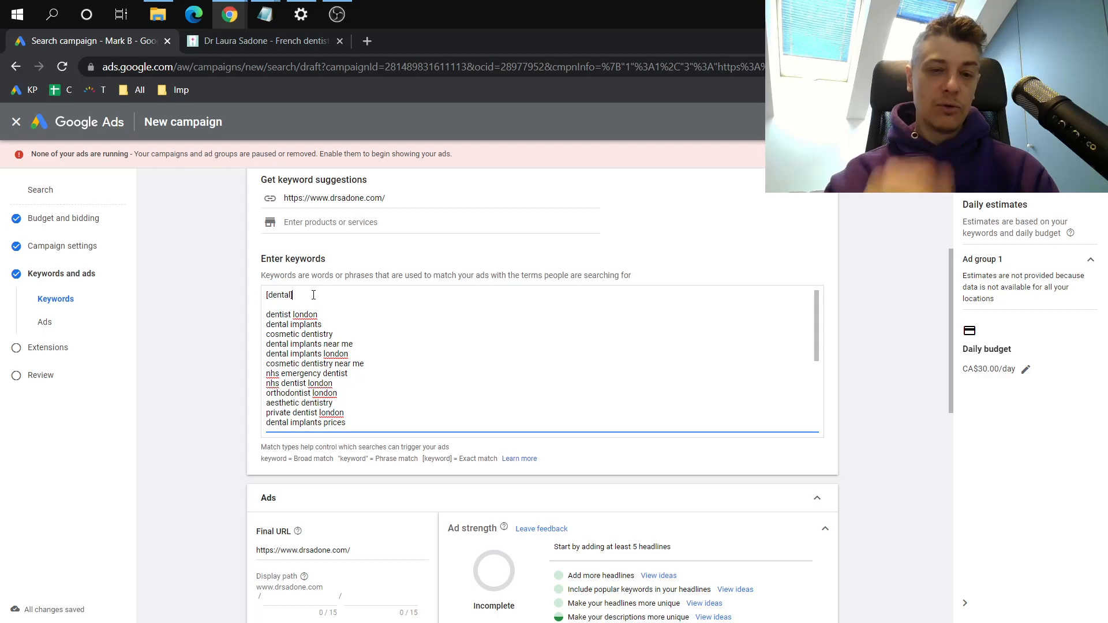
Extend the exact match keyword on the top line to [dental office london]
{"action": "left_click_drag", "start_coordinate": [298, 297], "coordinate": [264, 296]}
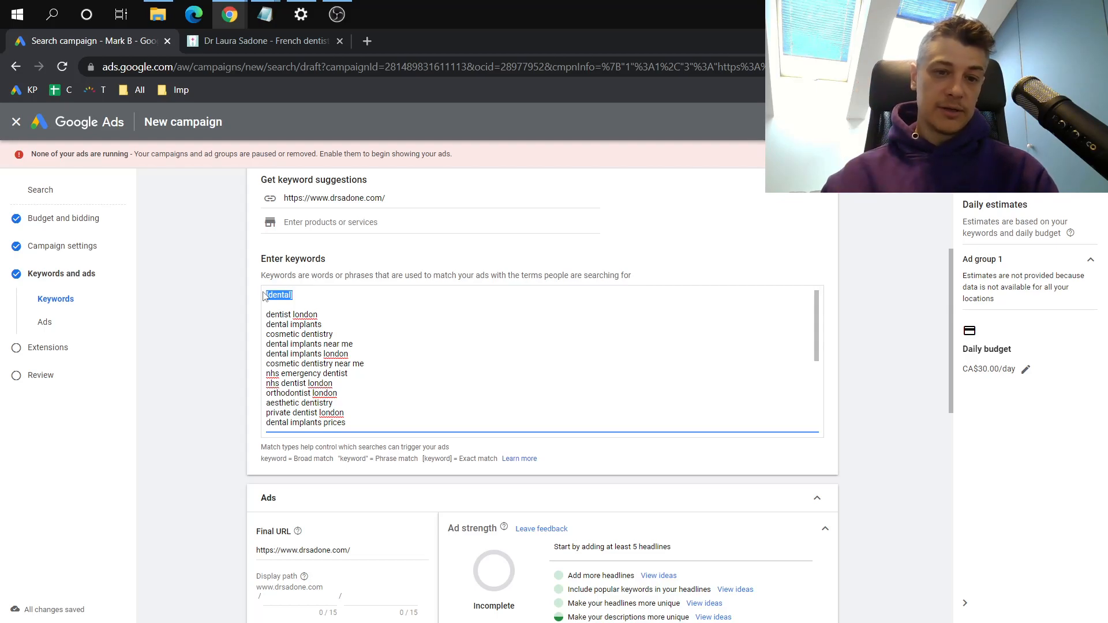
{"action": "right_click", "coordinate": [287, 296]}
{"action": "left_click", "coordinate": [322, 351]}
{"action": "left_click", "coordinate": [290, 296]}
{"action": "type", "text": "office"}
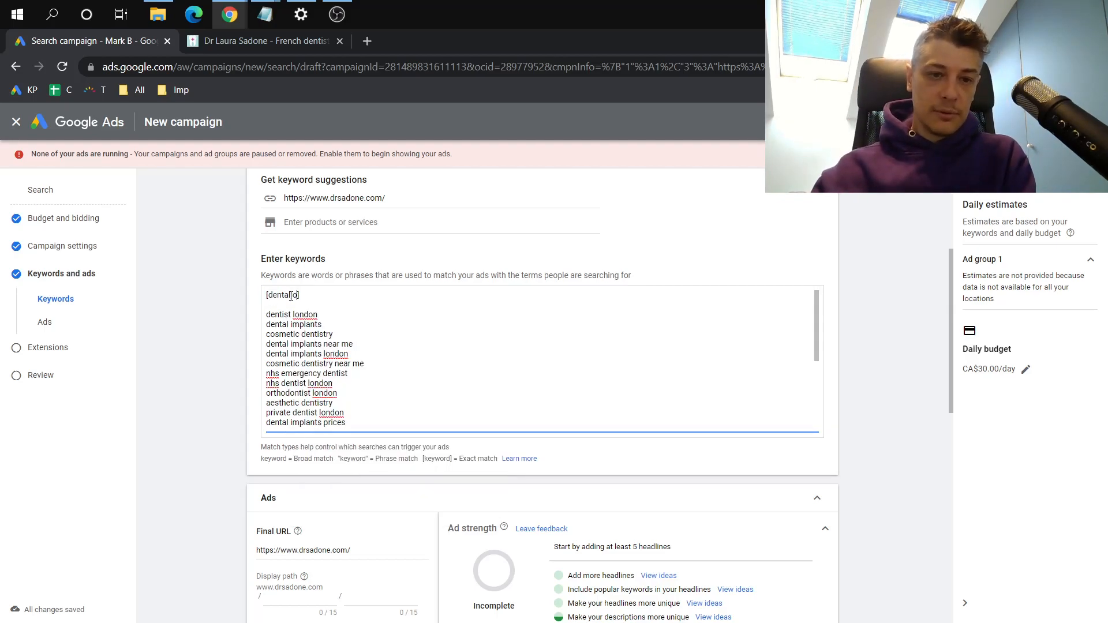
{"action": "type", "text": " londong"}
{"action": "key", "text": "BackSpace"}
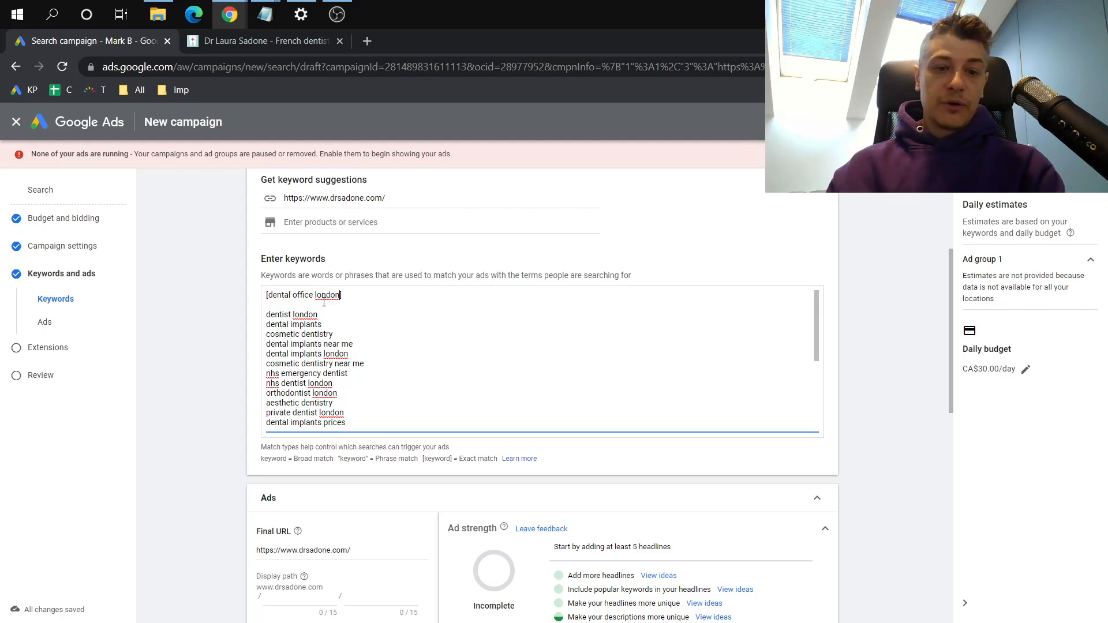
{"action": "left_click_drag", "start_coordinate": [283, 297], "coordinate": [328, 294]}
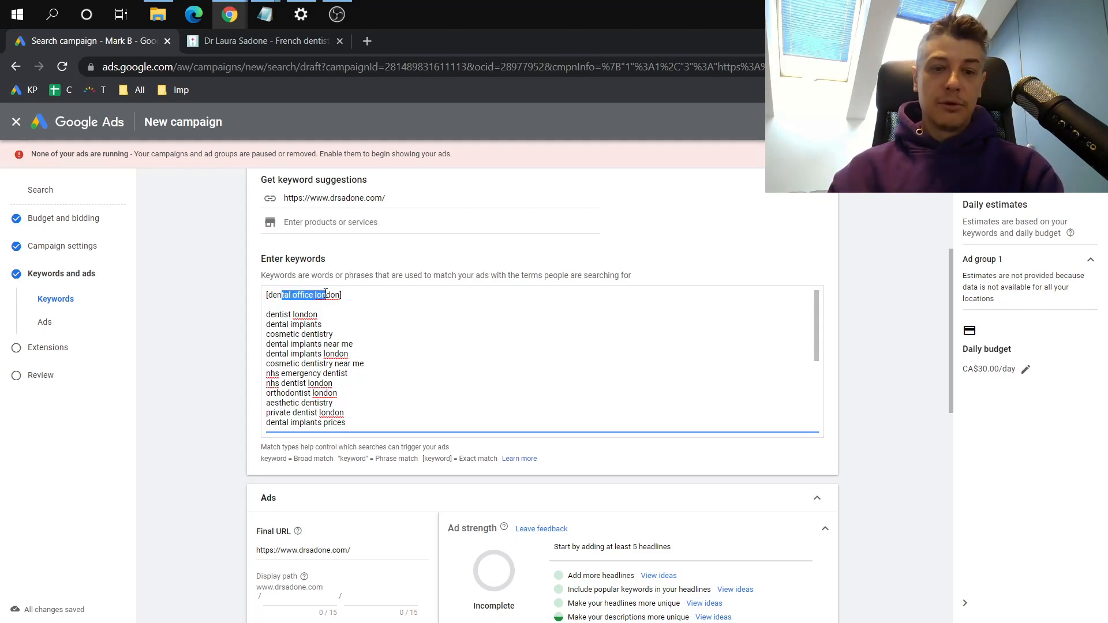
{"action": "left_click", "coordinate": [326, 294]}
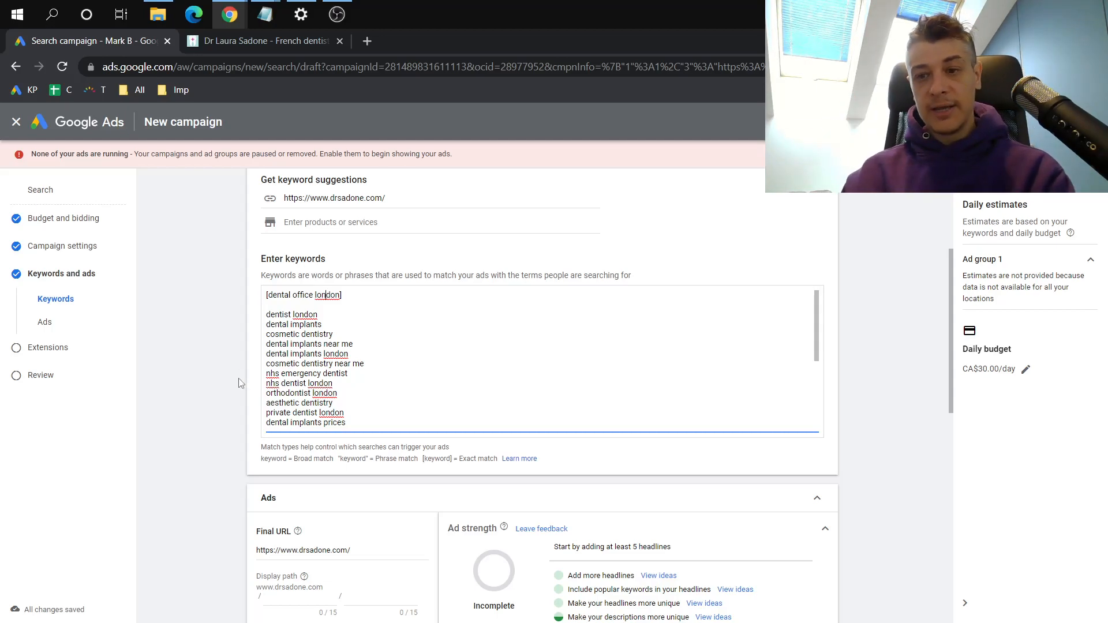
Examine the Ads section below the keyword list, including the final URL, headline fields, ad strength and preview
{"action": "scroll", "coordinate": [241, 383], "scroll_direction": "down", "scroll_amount": 1}
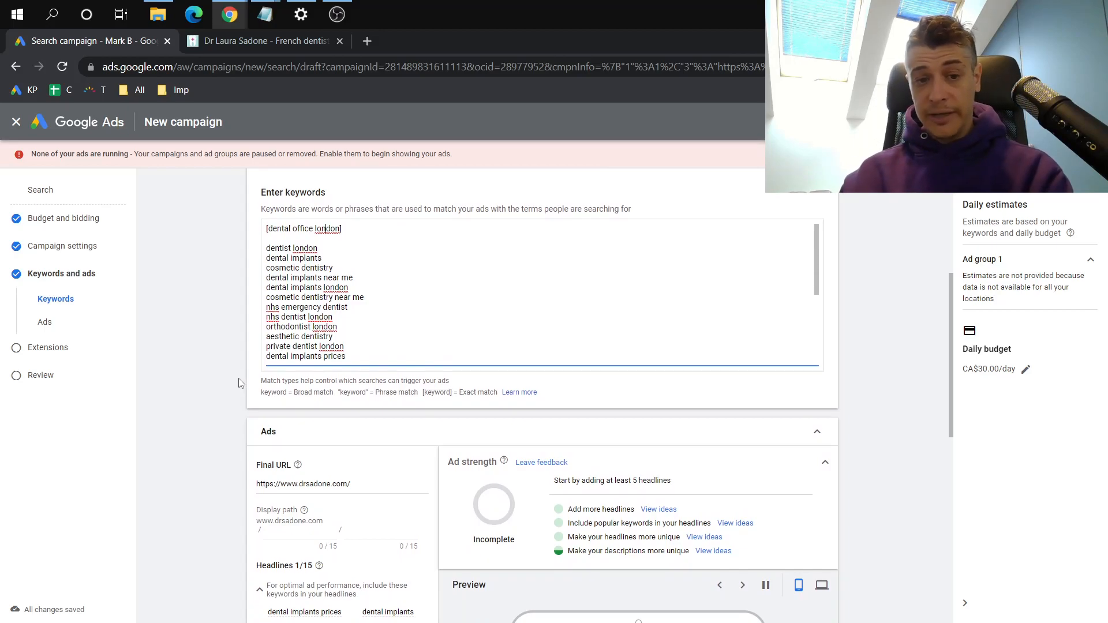
{"action": "scroll", "coordinate": [241, 383], "scroll_direction": "down", "scroll_amount": 1}
{"action": "scroll", "coordinate": [240, 383], "scroll_direction": "down", "scroll_amount": 1}
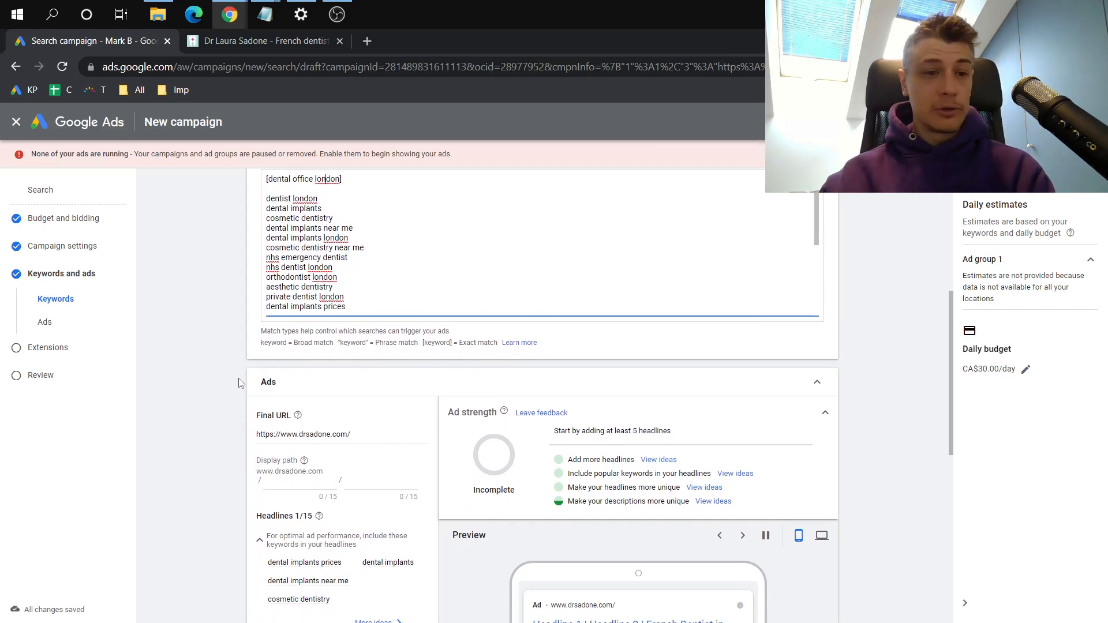
{"action": "scroll", "coordinate": [240, 383], "scroll_direction": "down", "scroll_amount": 4}
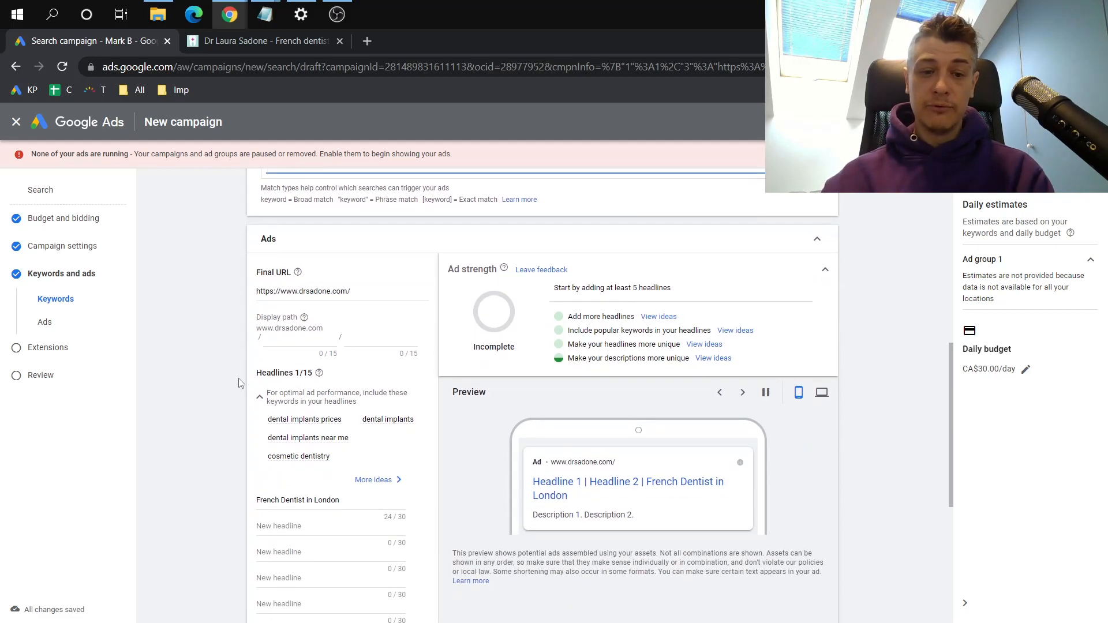
{"action": "scroll", "coordinate": [319, 385], "scroll_direction": "up", "scroll_amount": 3}
{"action": "scroll", "coordinate": [319, 385], "scroll_direction": "up", "scroll_amount": 3}
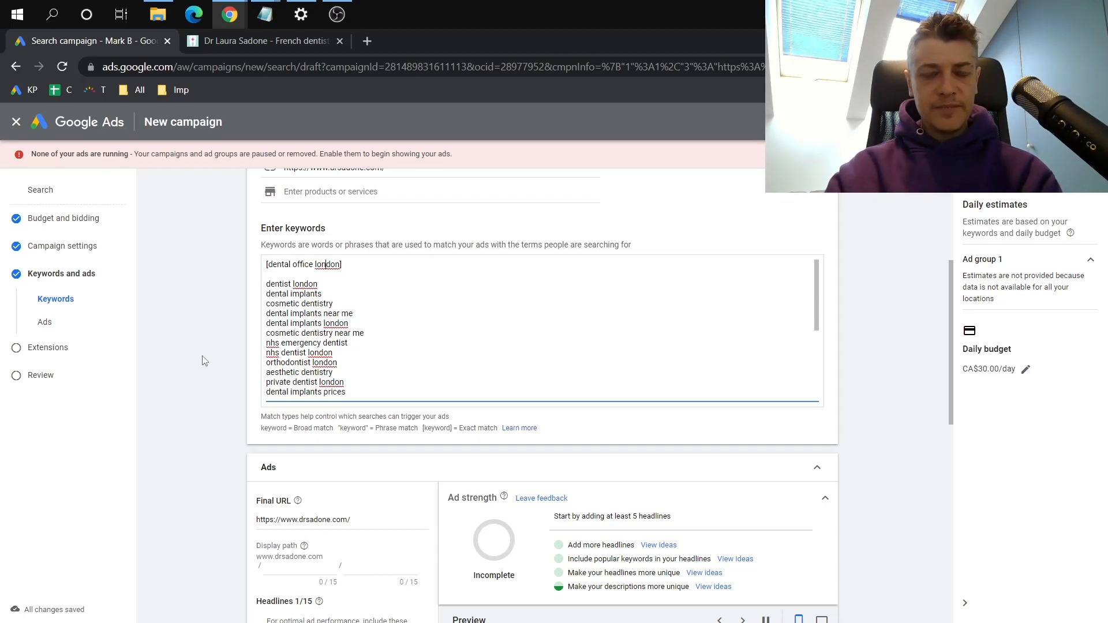
{"action": "scroll", "coordinate": [202, 361], "scroll_direction": "down", "scroll_amount": 4}
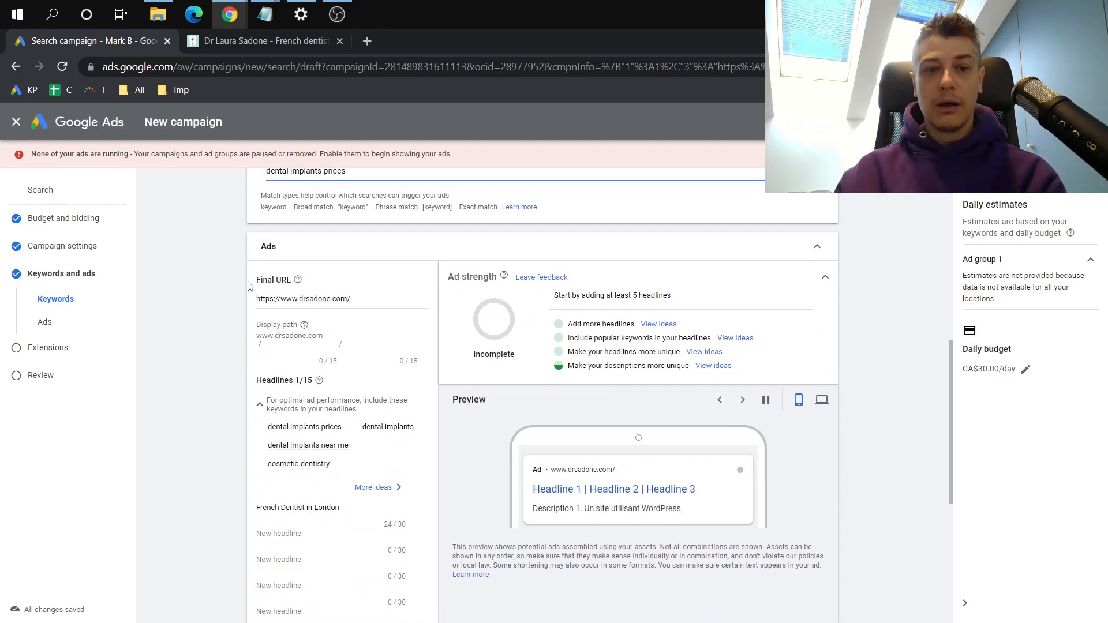
{"action": "scroll", "coordinate": [283, 381], "scroll_direction": "down", "scroll_amount": 2}
{"action": "scroll", "coordinate": [283, 382], "scroll_direction": "up", "scroll_amount": 1}
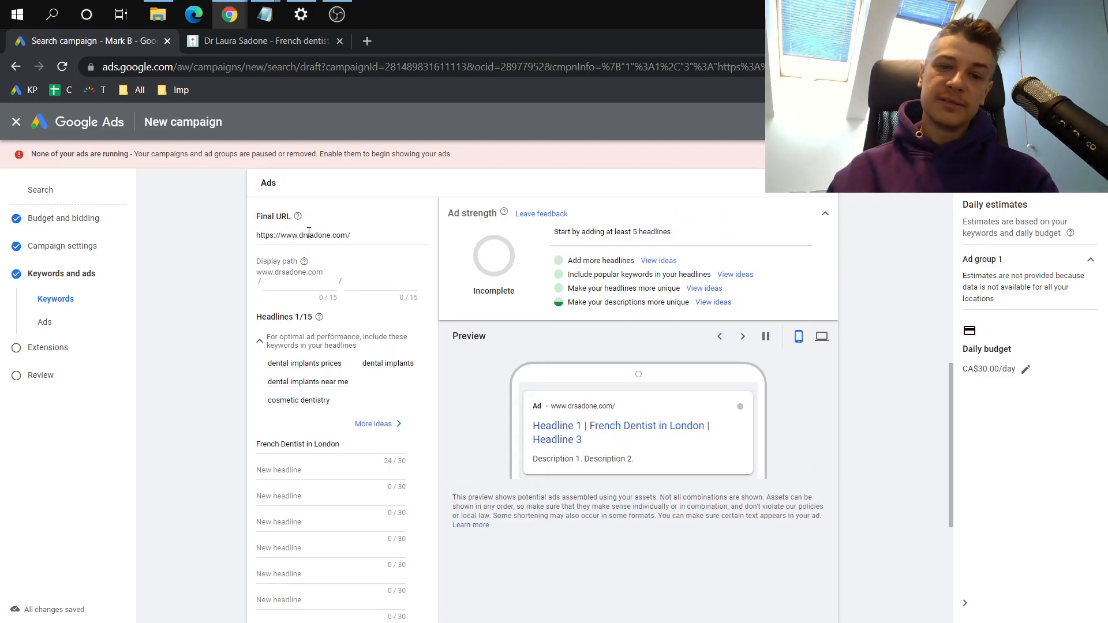
Append "landing -1" to the ad's final URL and change that ending to "landing -2"
{"action": "left_click_drag", "start_coordinate": [306, 235], "coordinate": [341, 231]}
{"action": "left_click", "coordinate": [341, 233]}
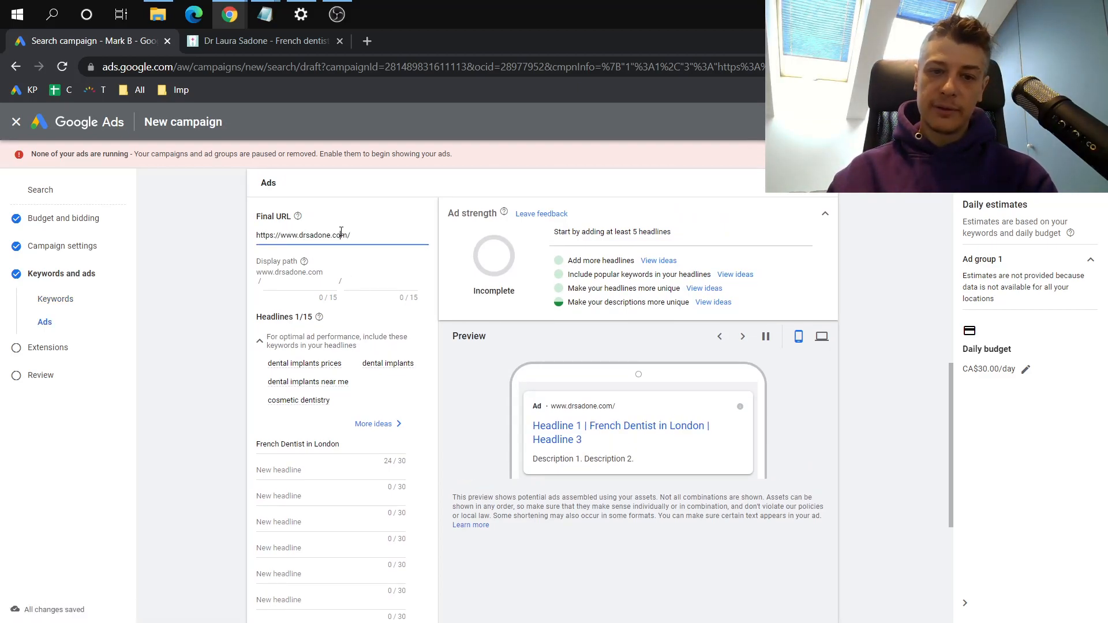
{"action": "type", "text": "landing-"}
{"action": "left_click", "coordinate": [373, 237]}
{"action": "type", "text": "1"}
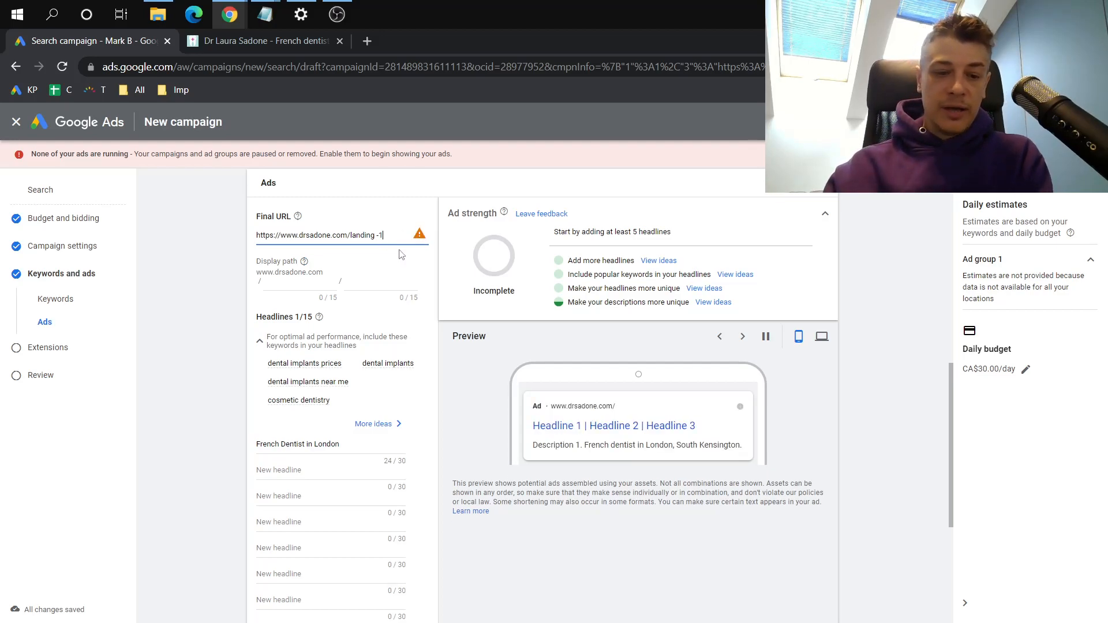
{"action": "key", "text": "BackSpace"}
{"action": "type", "text": "2"}
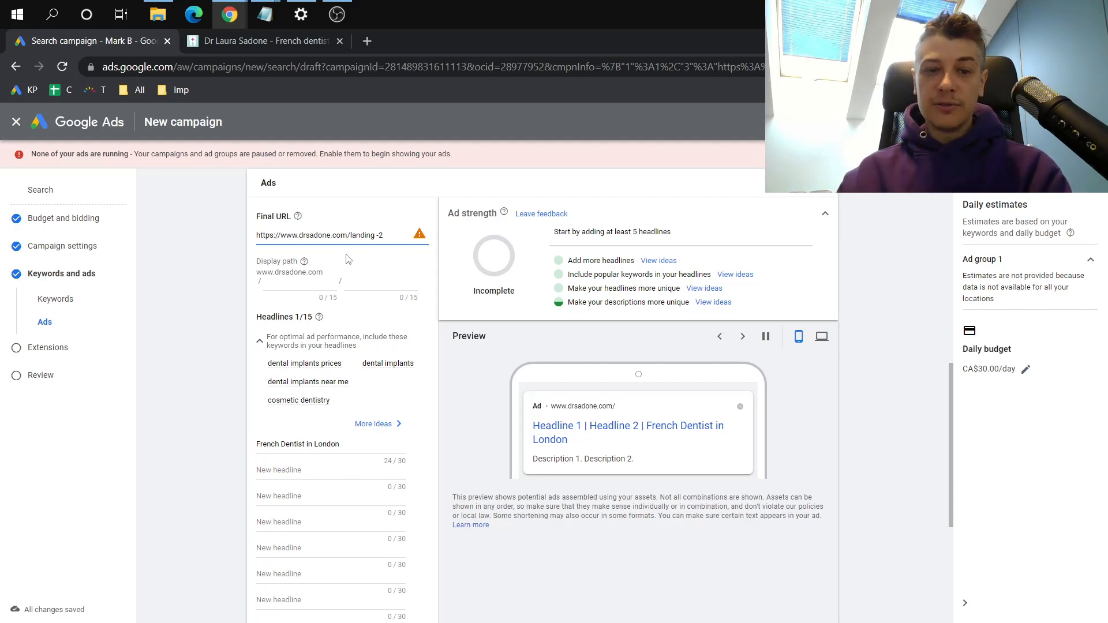
Remove the "landing -2" ending from the ad's final URL
{"action": "left_click", "coordinate": [300, 291]}
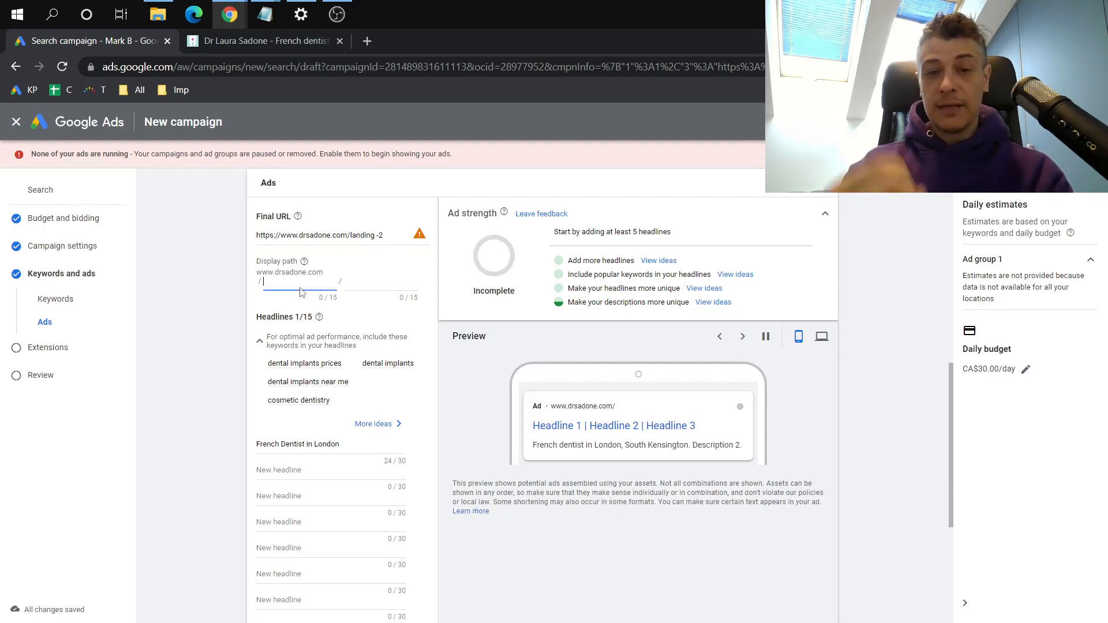
{"action": "left_click_drag", "start_coordinate": [351, 234], "coordinate": [383, 235]}
{"action": "key", "text": "BackSpace"}
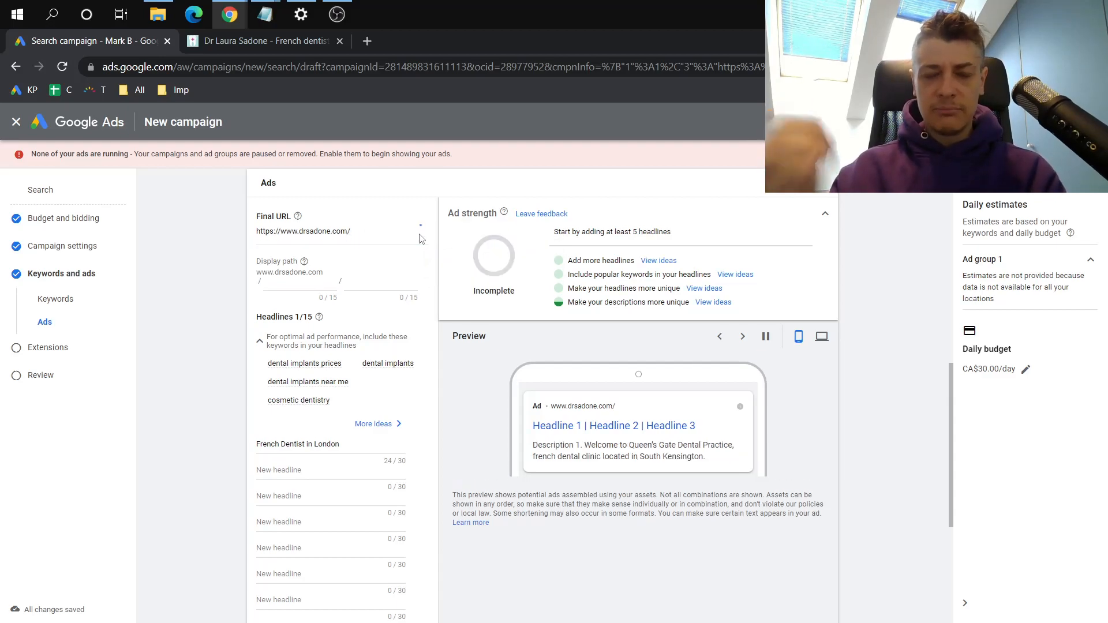
Set the ad's display path to "book" in the first part and "today" in the second
{"action": "left_click", "coordinate": [296, 282]}
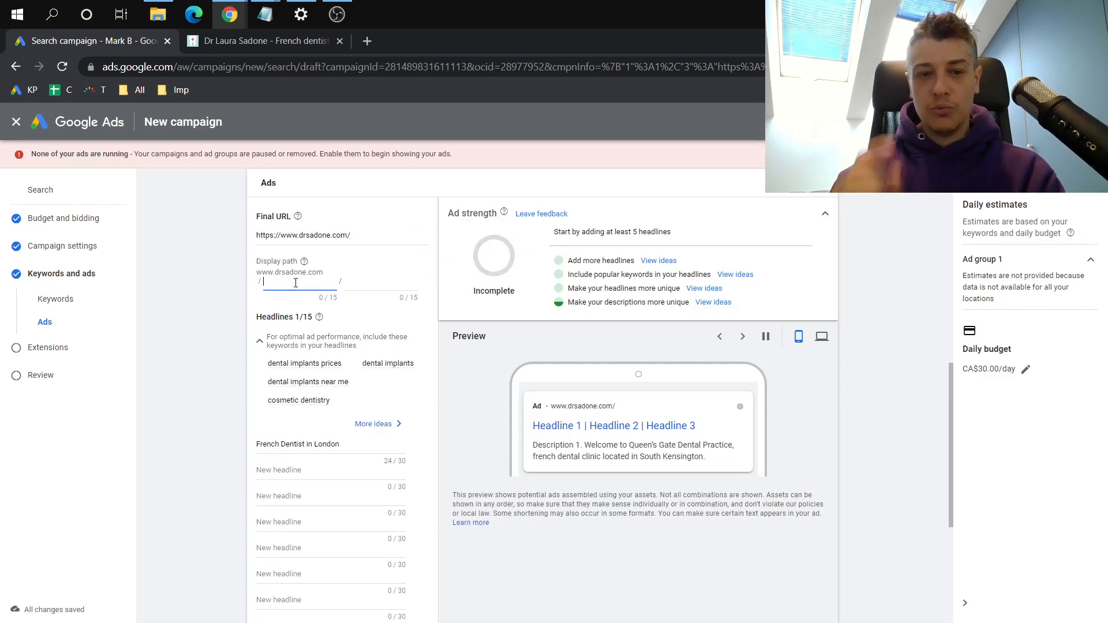
{"action": "type", "text": "book"}
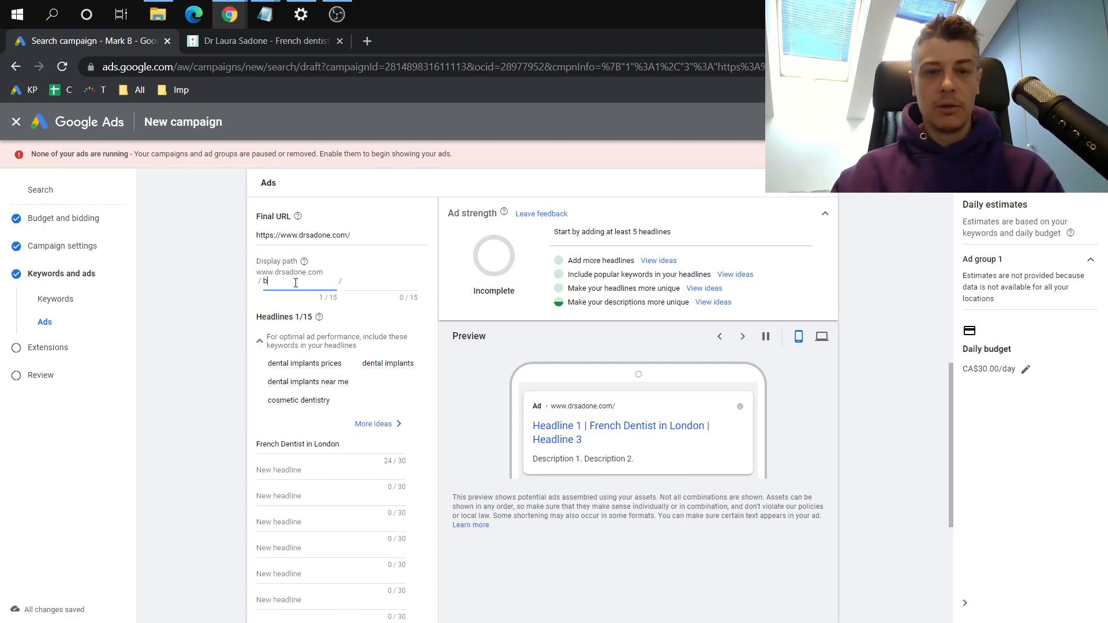
{"action": "left_click", "coordinate": [360, 278]}
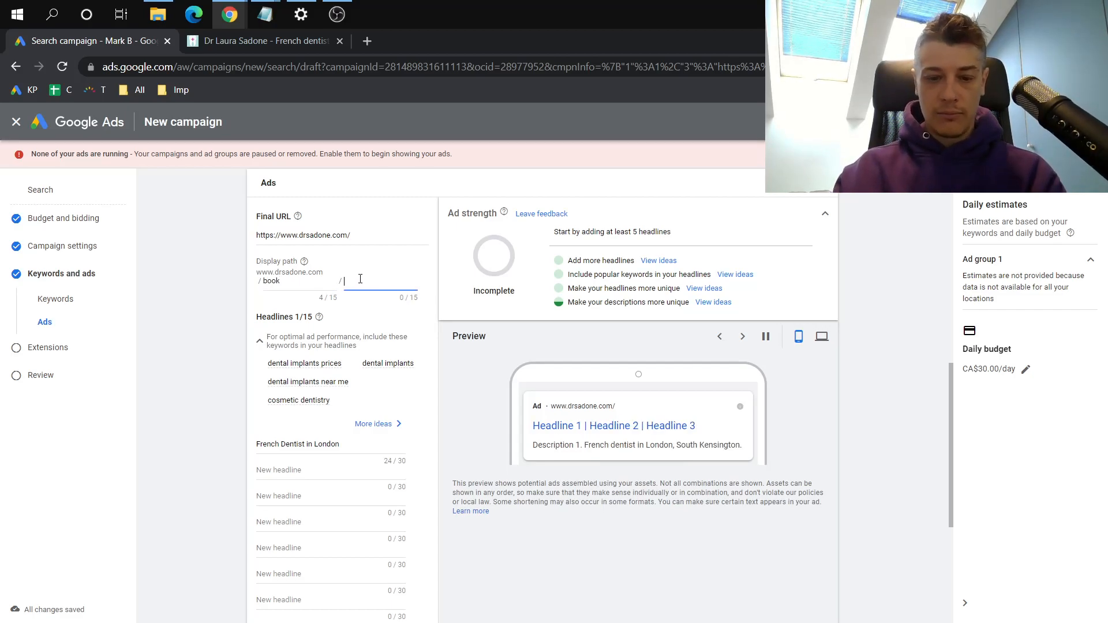
{"action": "type", "text": "today"}
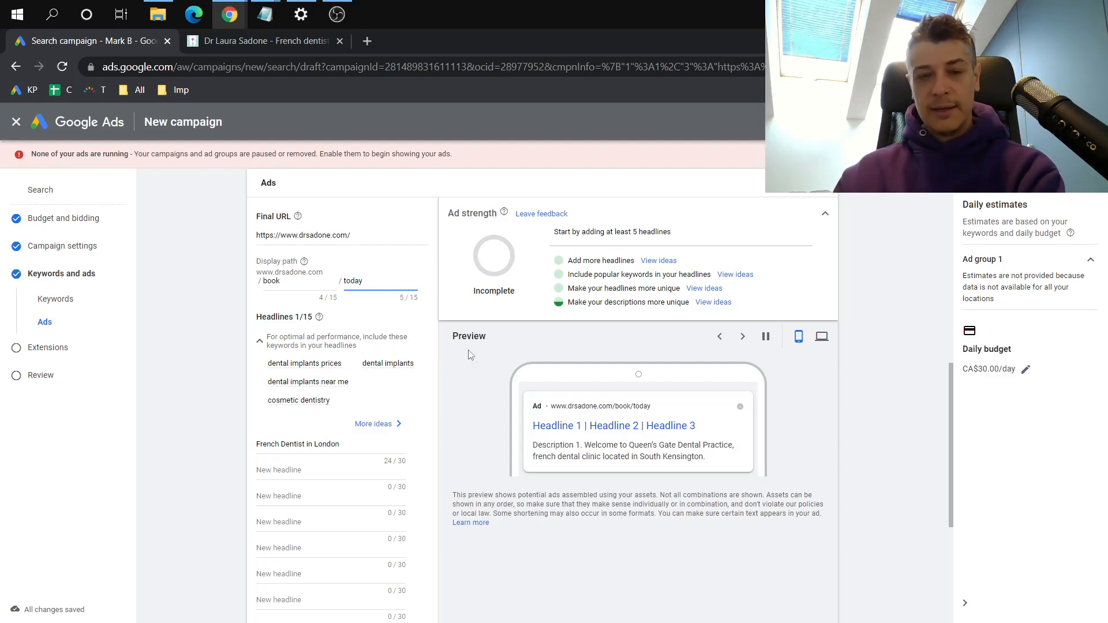
{"action": "left_click_drag", "start_coordinate": [456, 215], "coordinate": [477, 217]}
{"action": "left_click", "coordinate": [477, 217]}
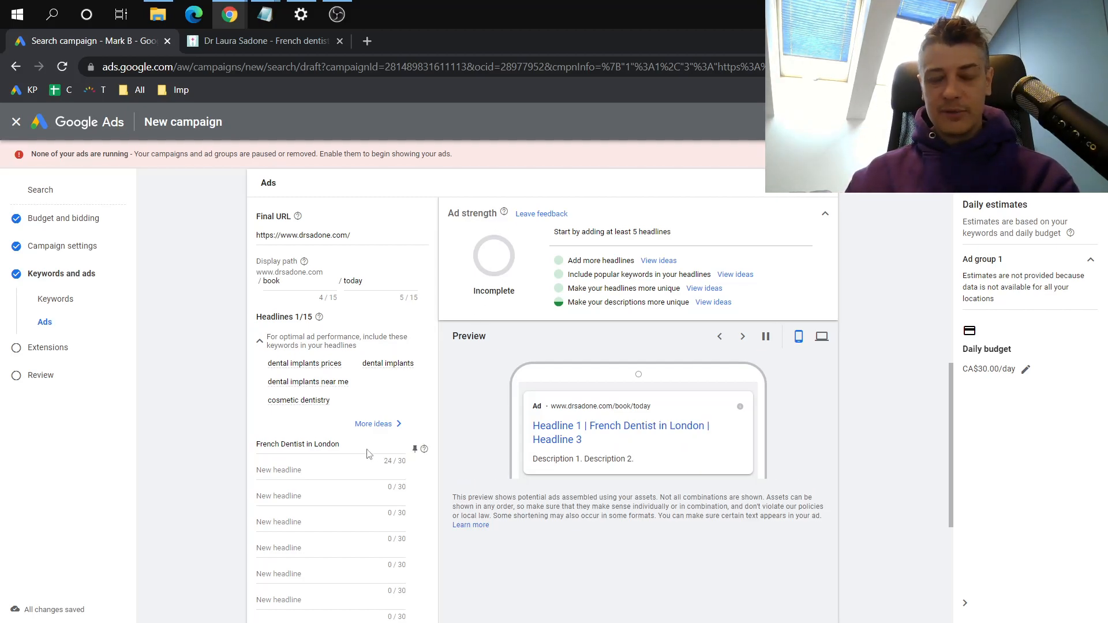
Remove the word "French" from the first headline so that it reads "Dentist in London"
{"action": "left_click", "coordinate": [336, 470]}
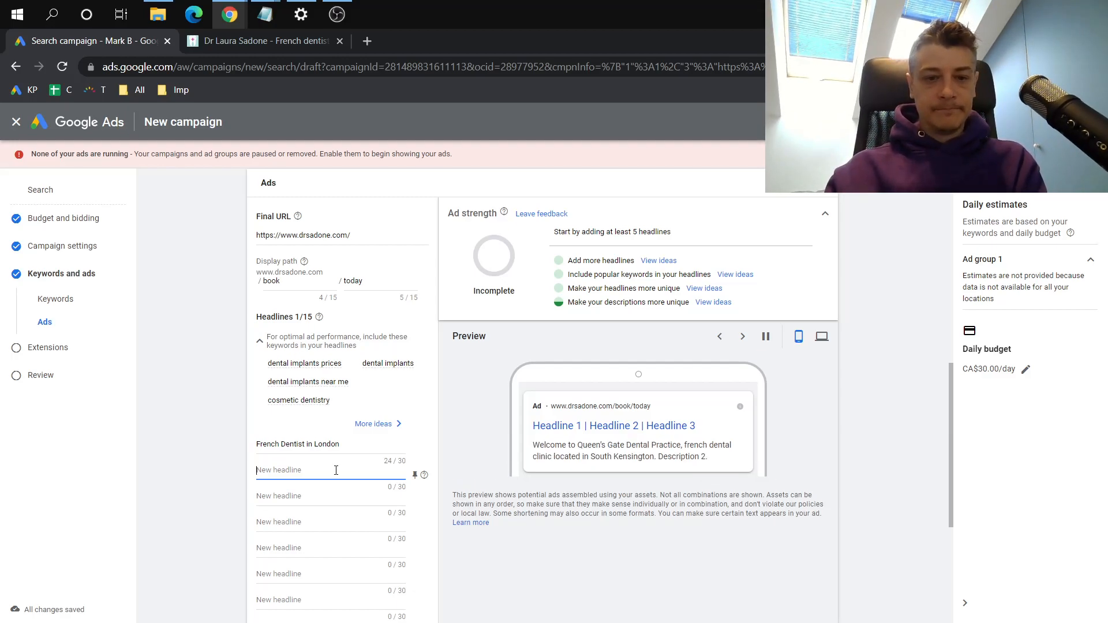
{"action": "double_click", "coordinate": [266, 443]}
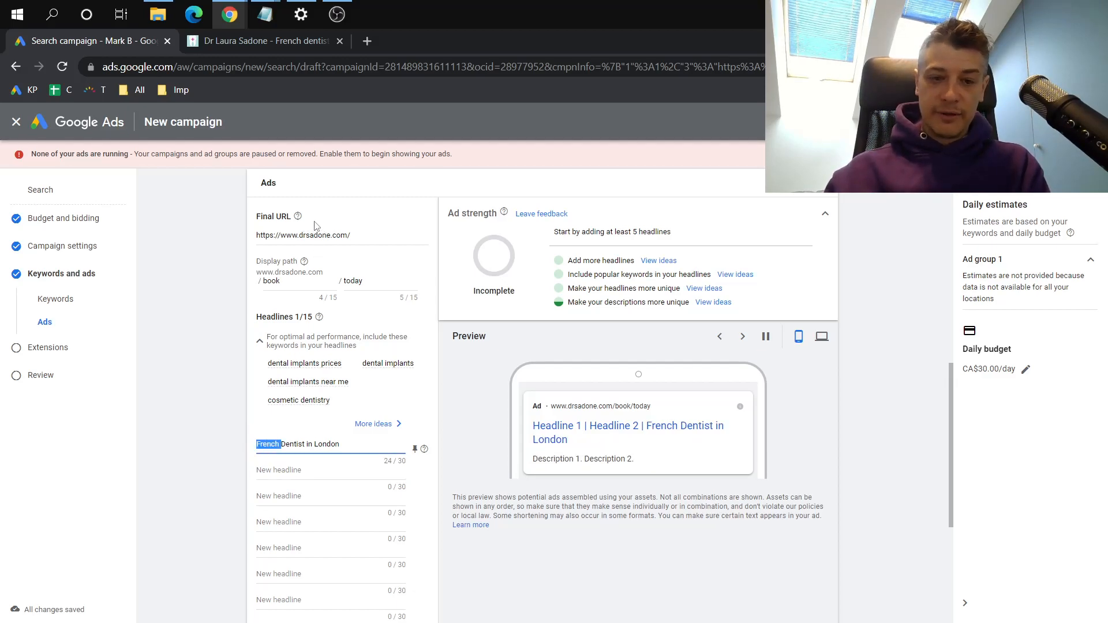
{"action": "key", "text": "BackSpace"}
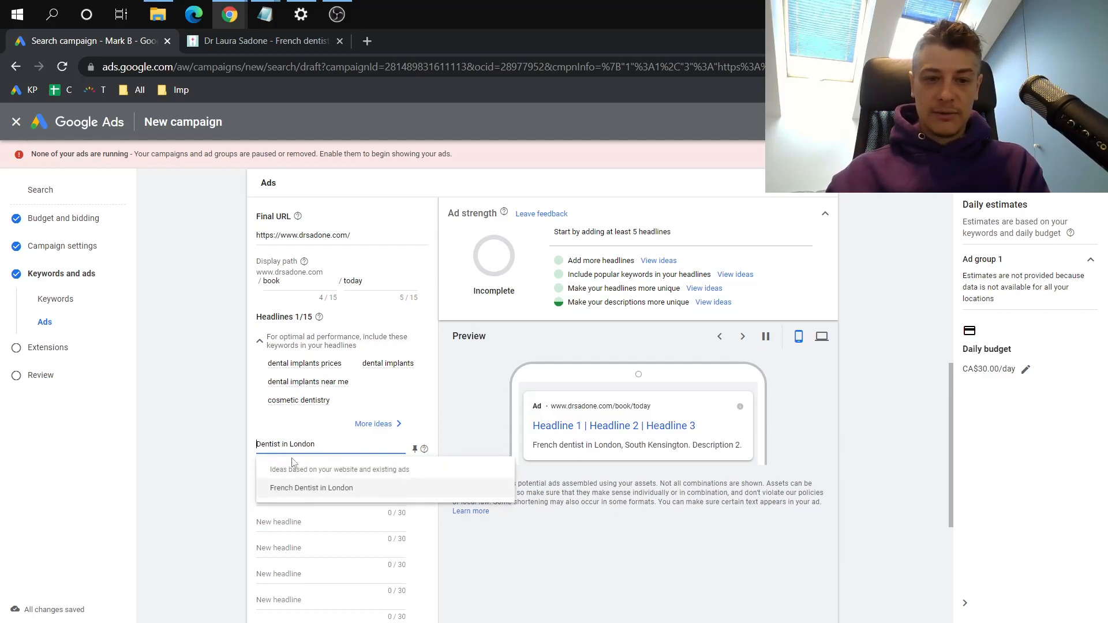
Enter "Book a Dentist Meeting" as the second headline and pin it to show only in position 1
{"action": "left_click", "coordinate": [279, 467]}
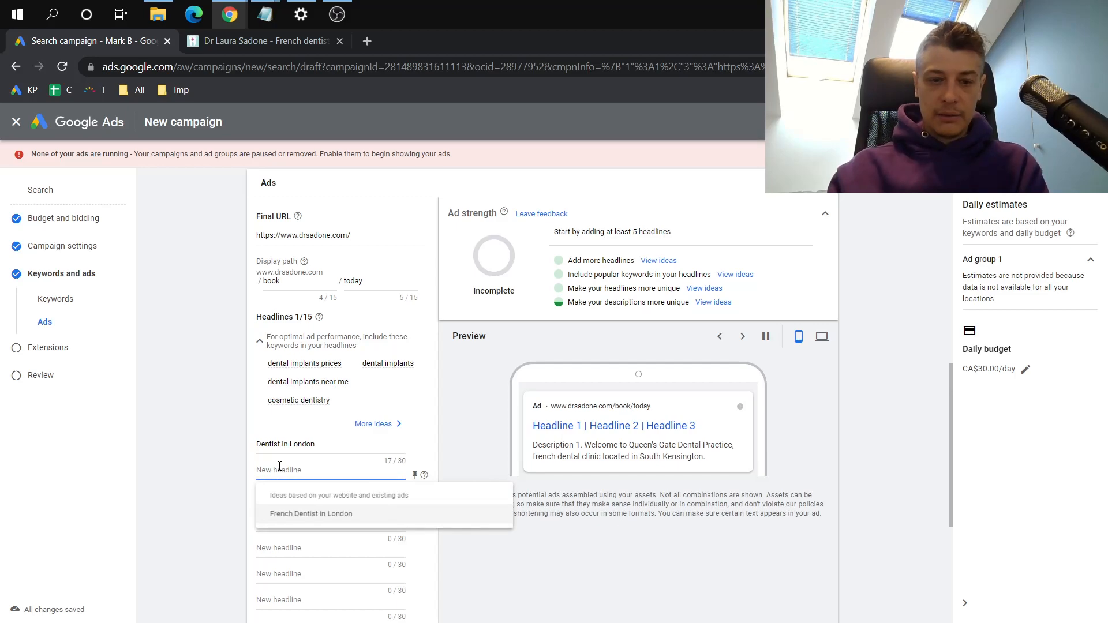
{"action": "type", "text": "Book"}
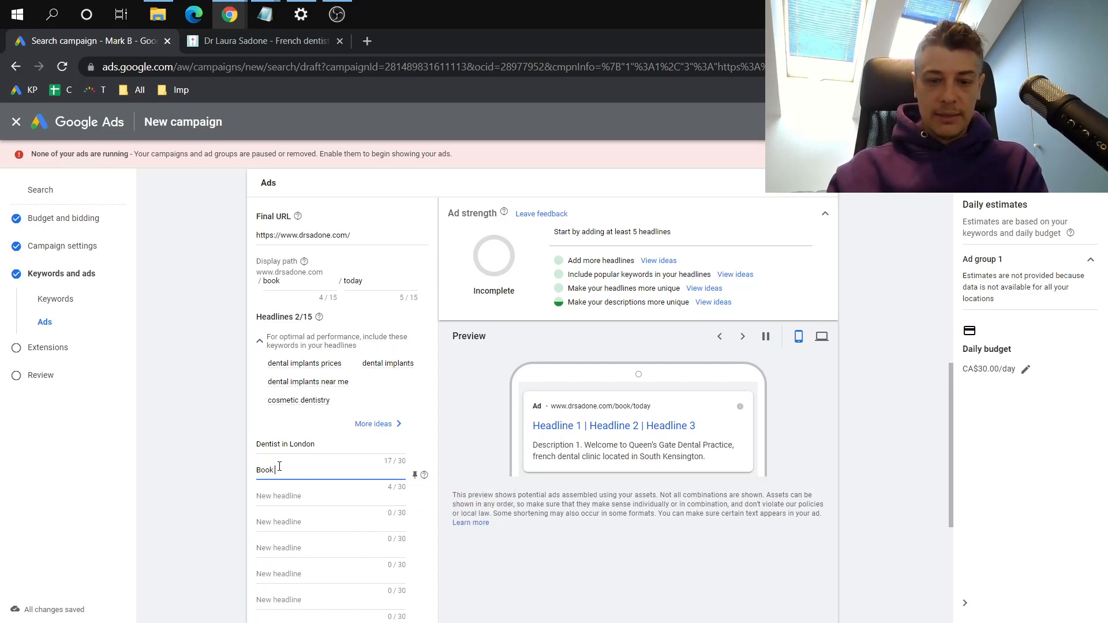
{"action": "type", "text": " a Den"}
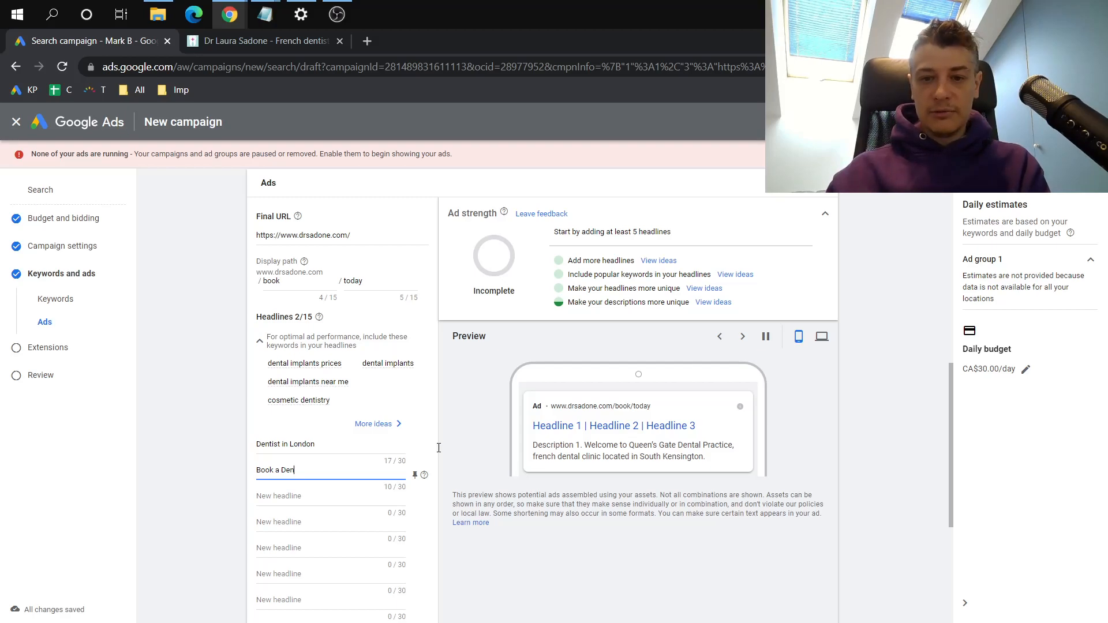
{"action": "type", "text": "tist Meeting"}
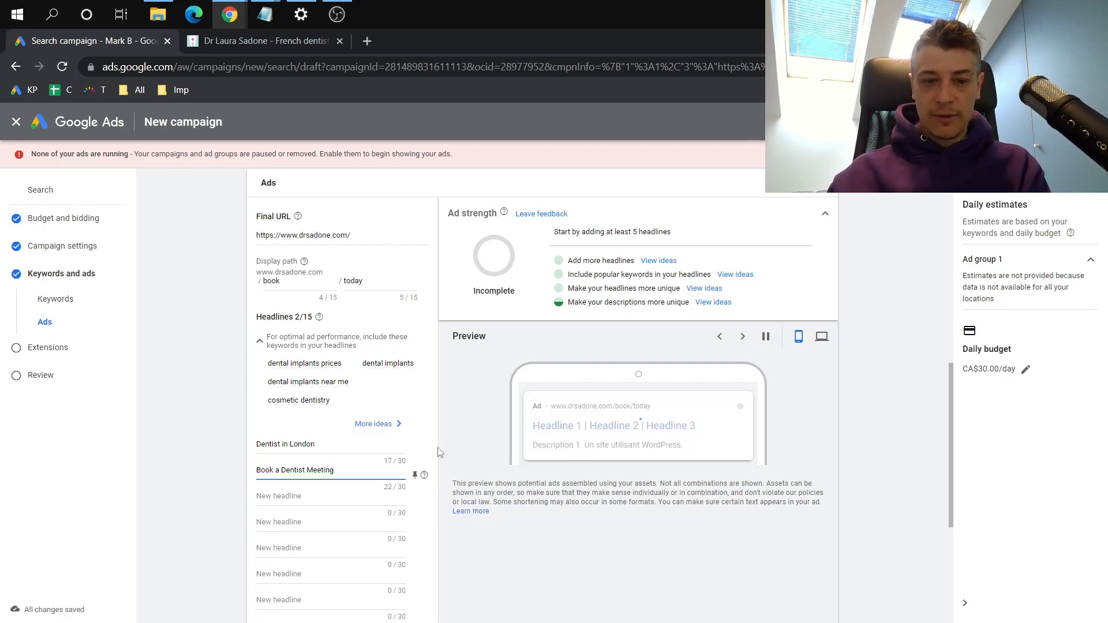
{"action": "left_click", "coordinate": [416, 477]}
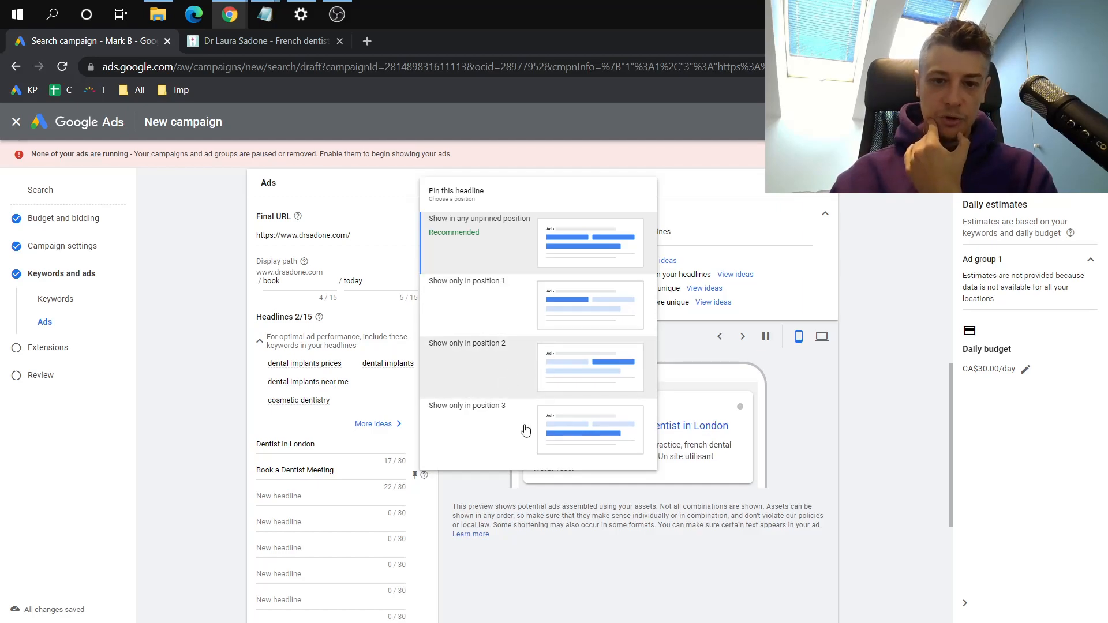
{"action": "left_click", "coordinate": [516, 304]}
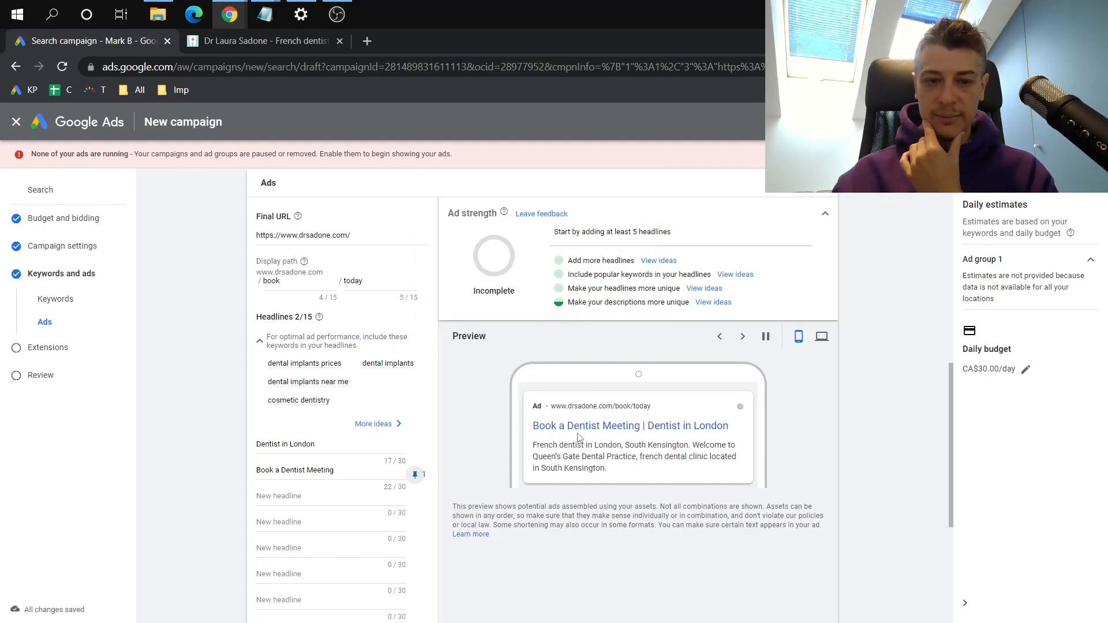
Enter "10% Discount Today" as the ad's third headline
{"action": "left_click", "coordinate": [306, 495]}
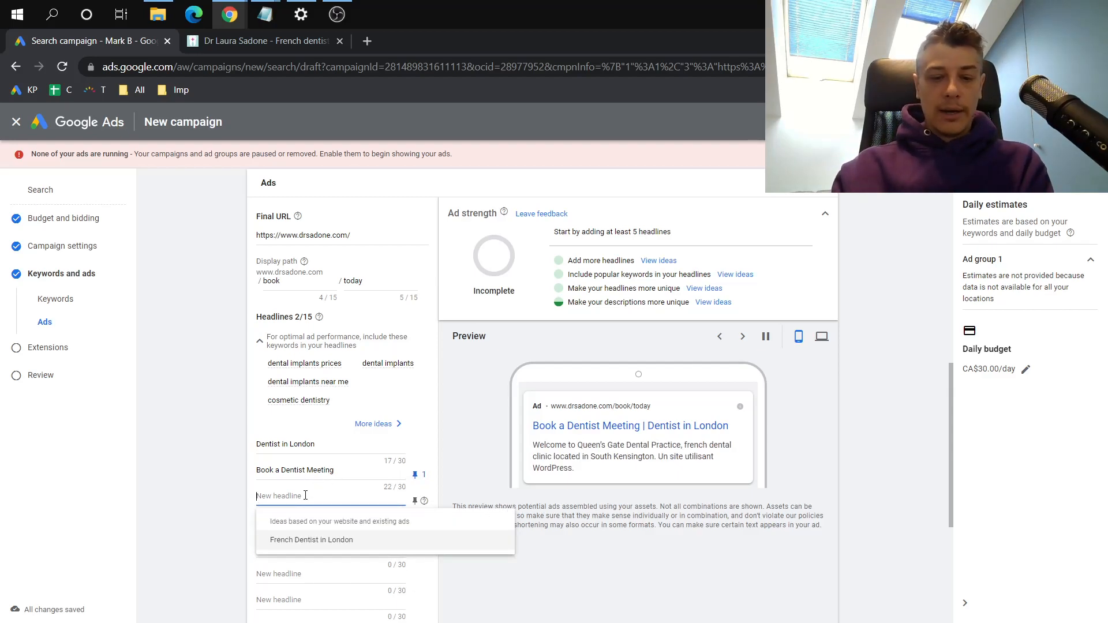
{"action": "type", "text": "10%"}
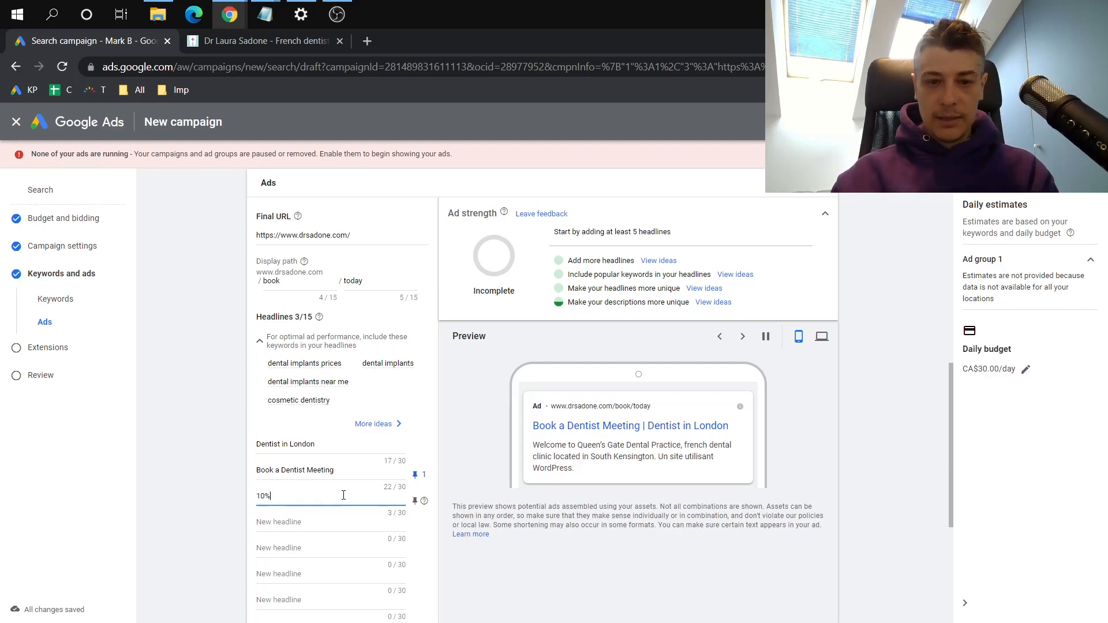
{"action": "type", "text": " Discount"}
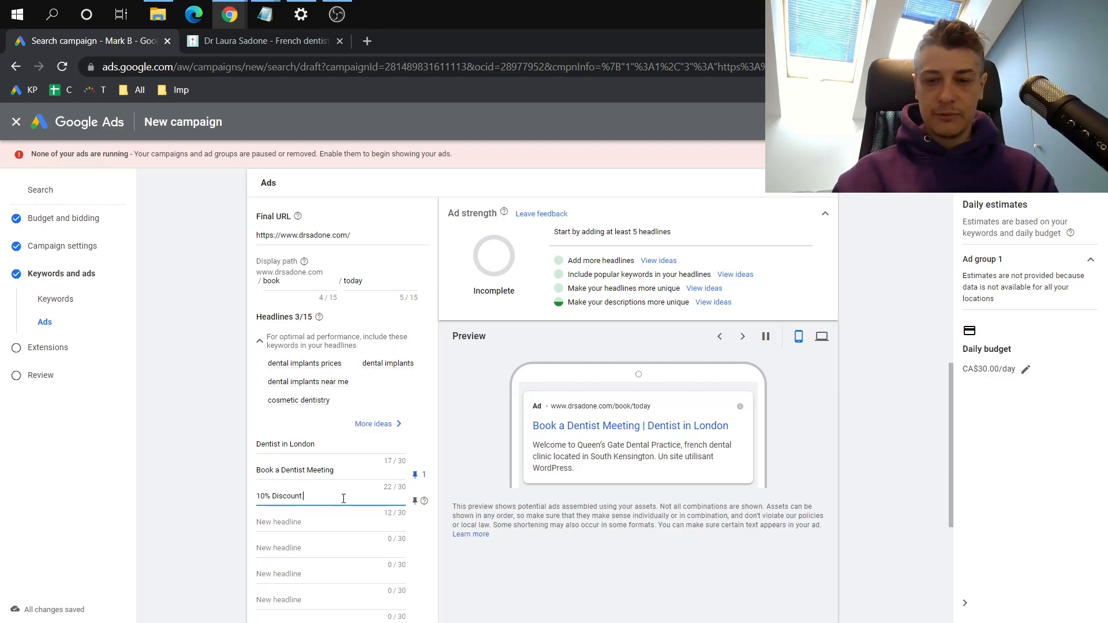
{"action": "type", "text": " Today"}
Add "Quick Service" as the fourth headline of the ad
{"action": "left_click", "coordinate": [291, 522]}
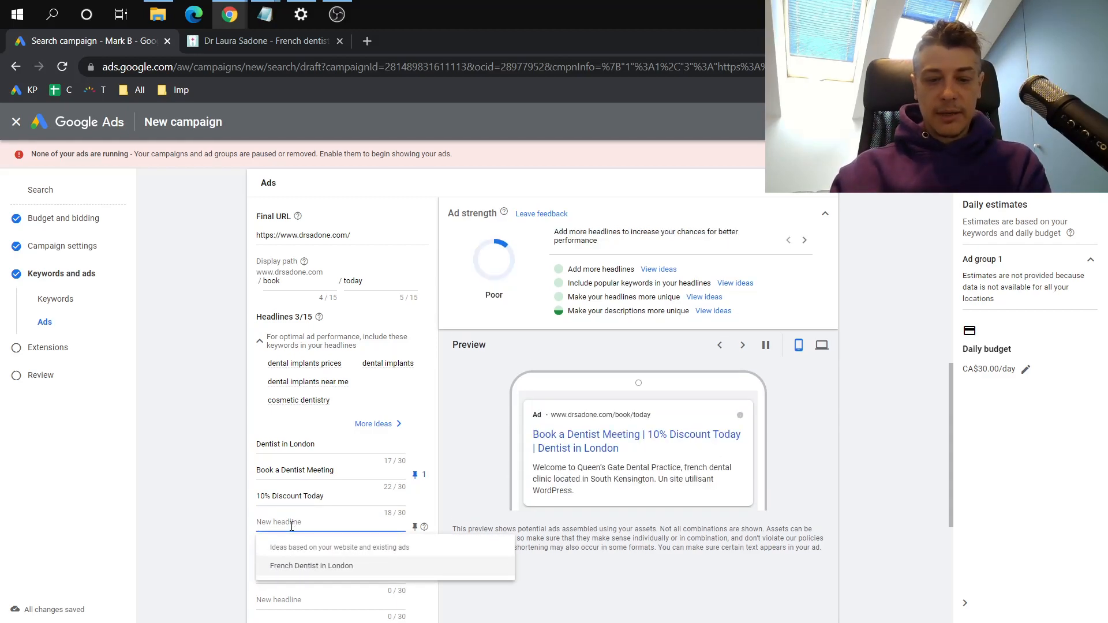
{"action": "type", "text": "Q"}
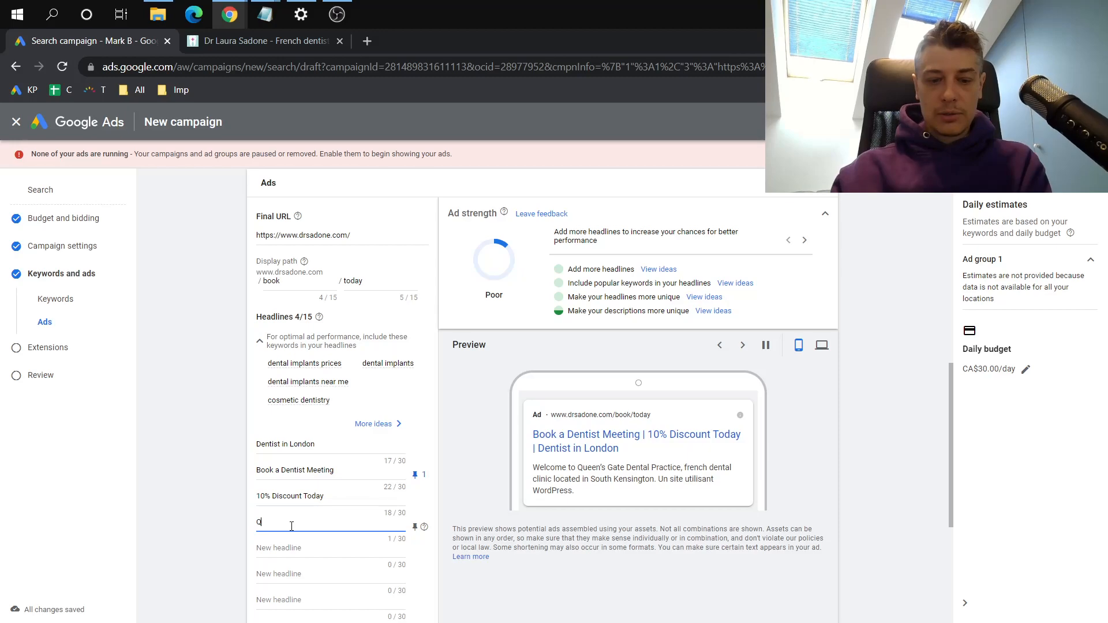
{"action": "type", "text": "uick Service"}
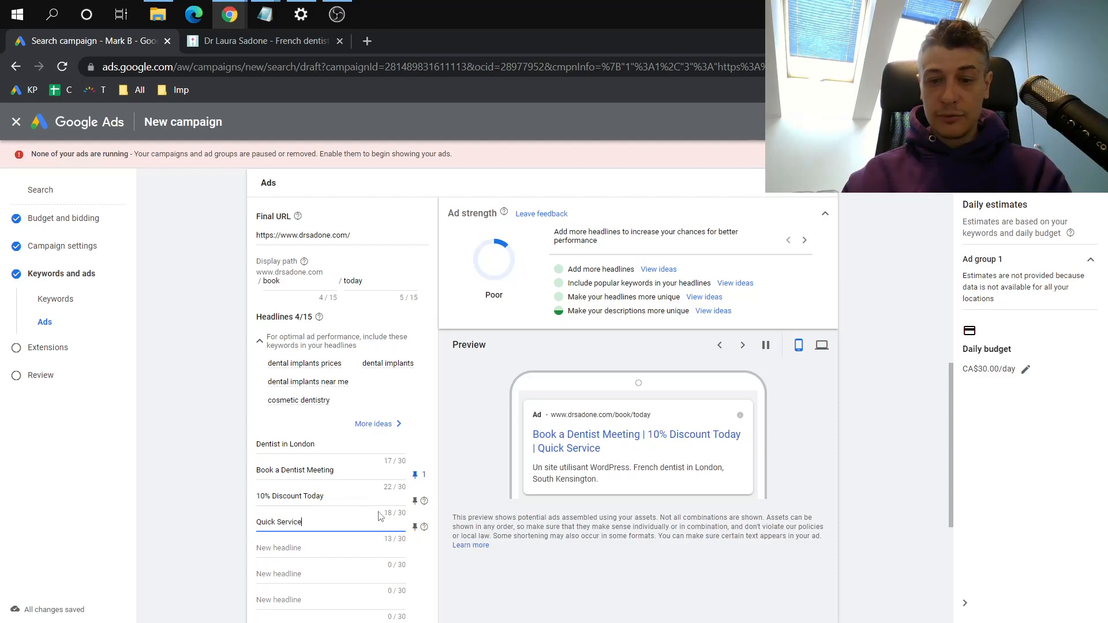
{"action": "scroll", "coordinate": [393, 515], "scroll_direction": "down", "scroll_amount": 1}
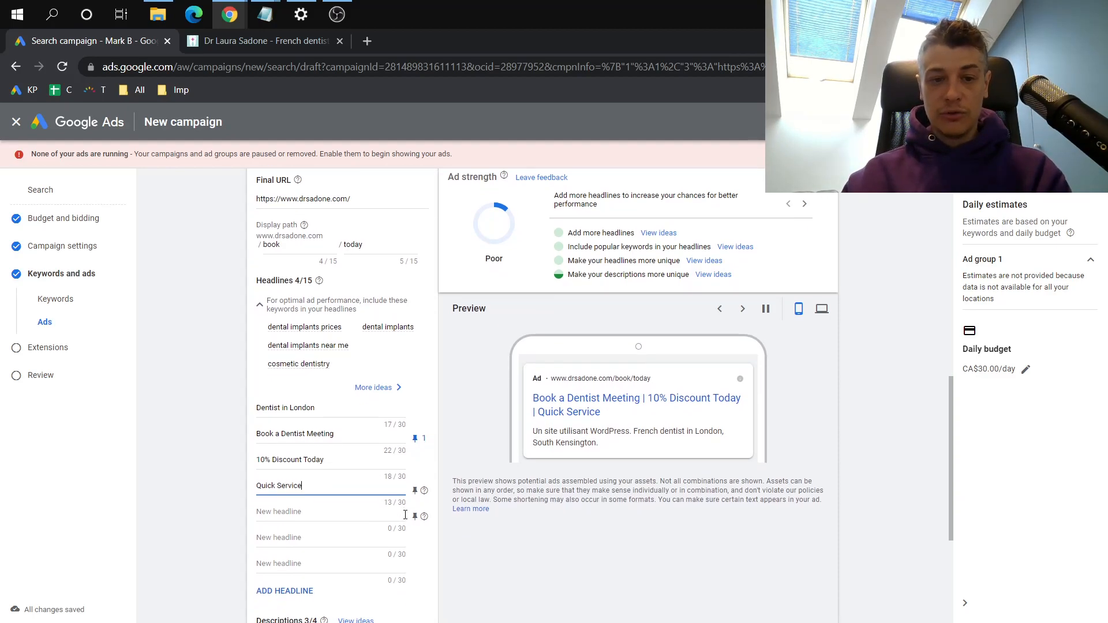
{"action": "scroll", "coordinate": [405, 515], "scroll_direction": "down", "scroll_amount": 5}
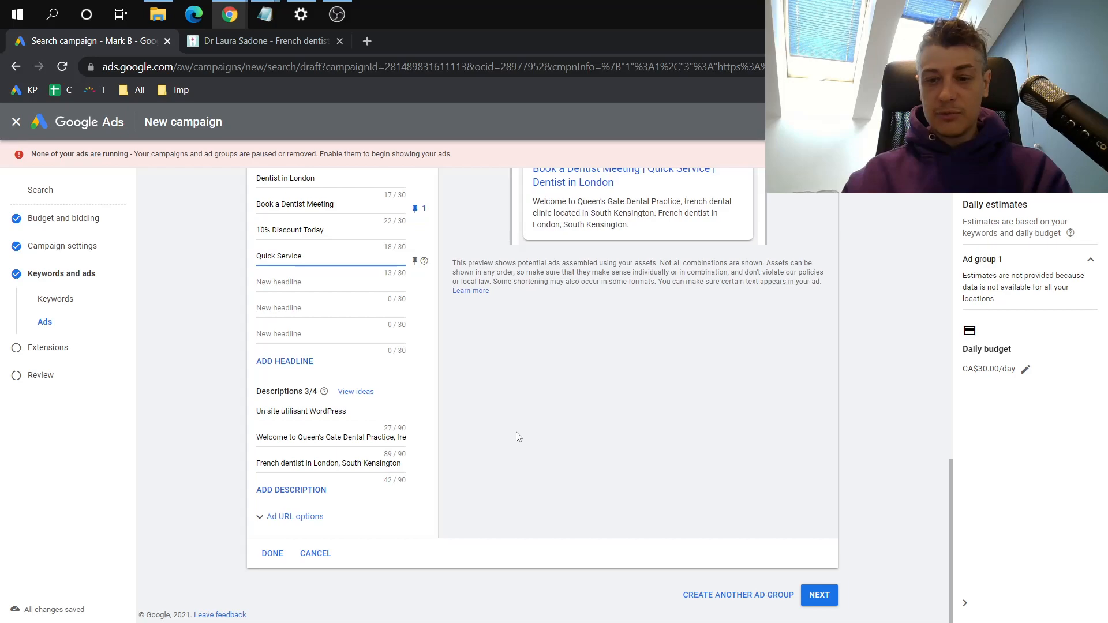
{"action": "scroll", "coordinate": [518, 437], "scroll_direction": "up", "scroll_amount": 10}
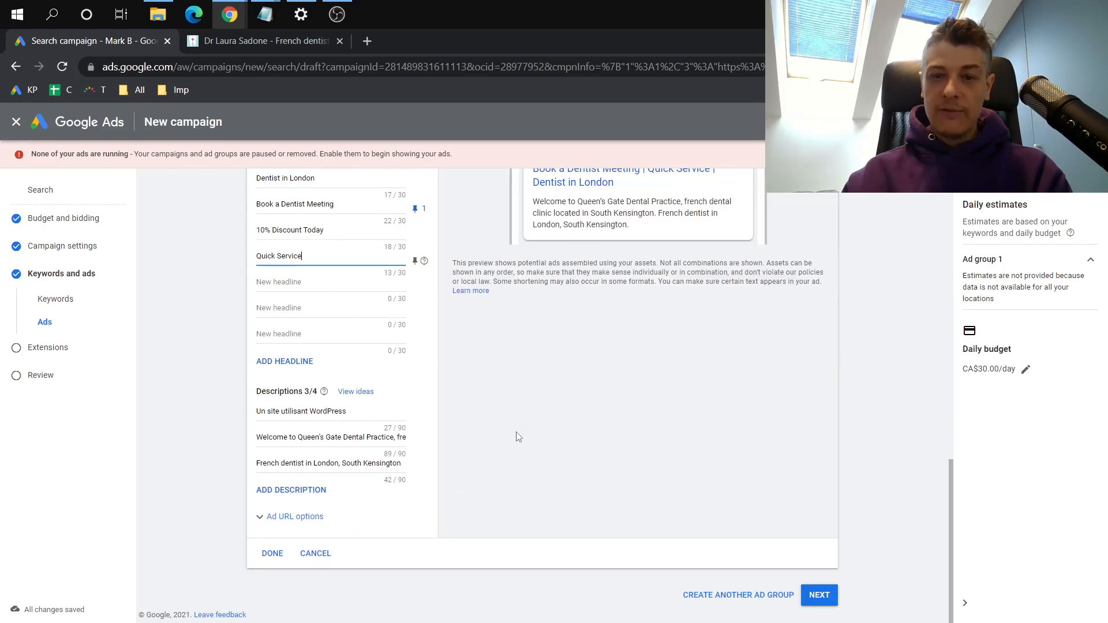
{"action": "scroll", "coordinate": [542, 406], "scroll_direction": "up", "scroll_amount": 5}
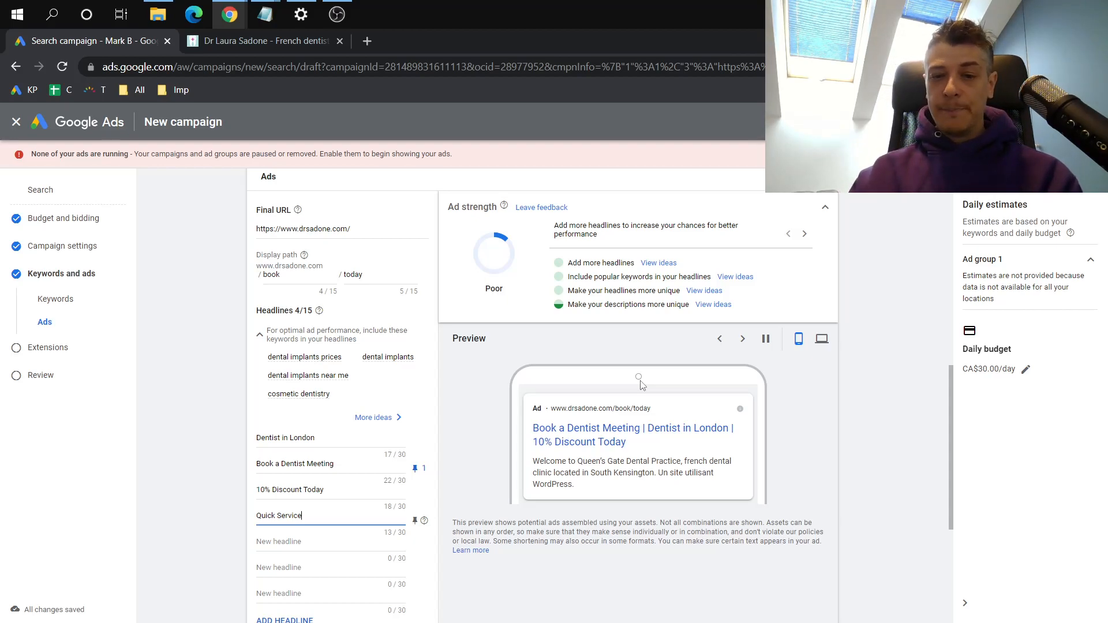
{"action": "scroll", "coordinate": [578, 420], "scroll_direction": "down", "scroll_amount": 2}
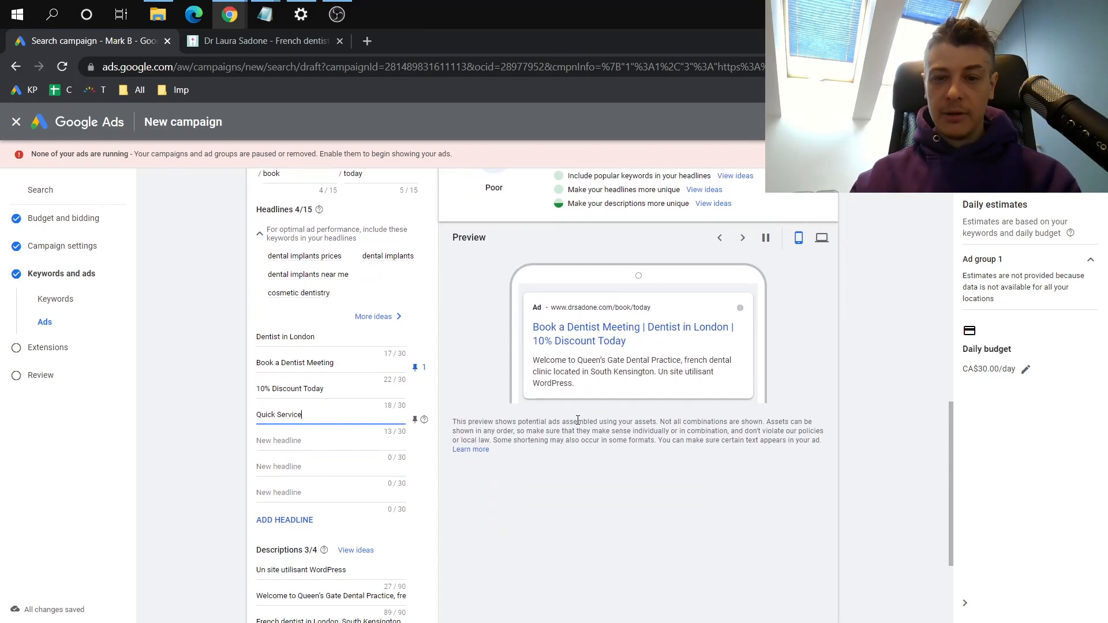
{"action": "scroll", "coordinate": [483, 323], "scroll_direction": "up", "scroll_amount": 3}
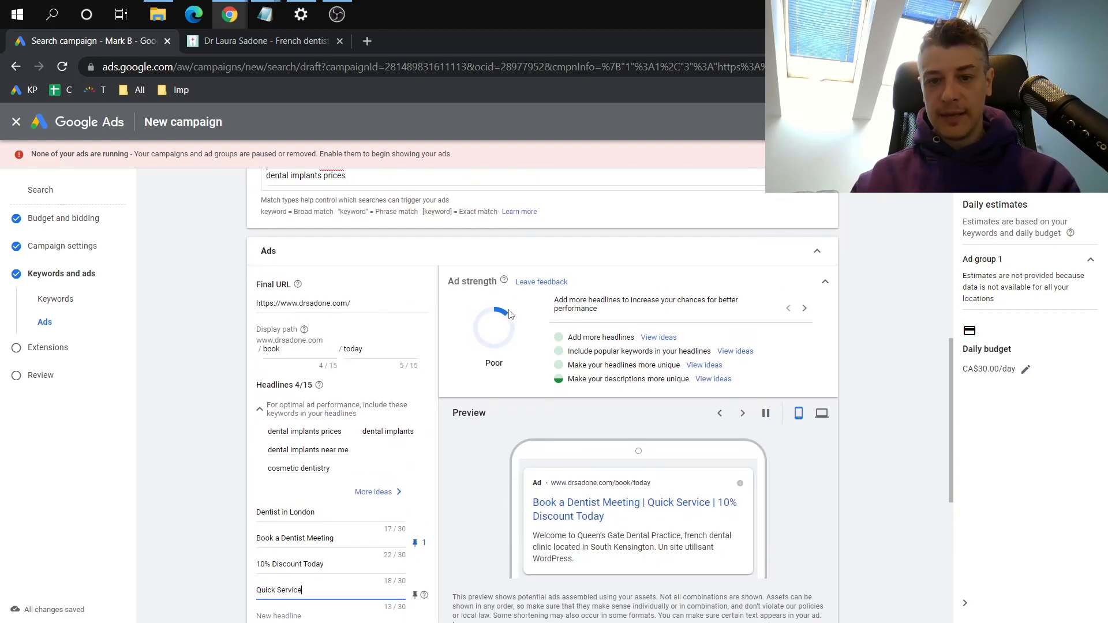